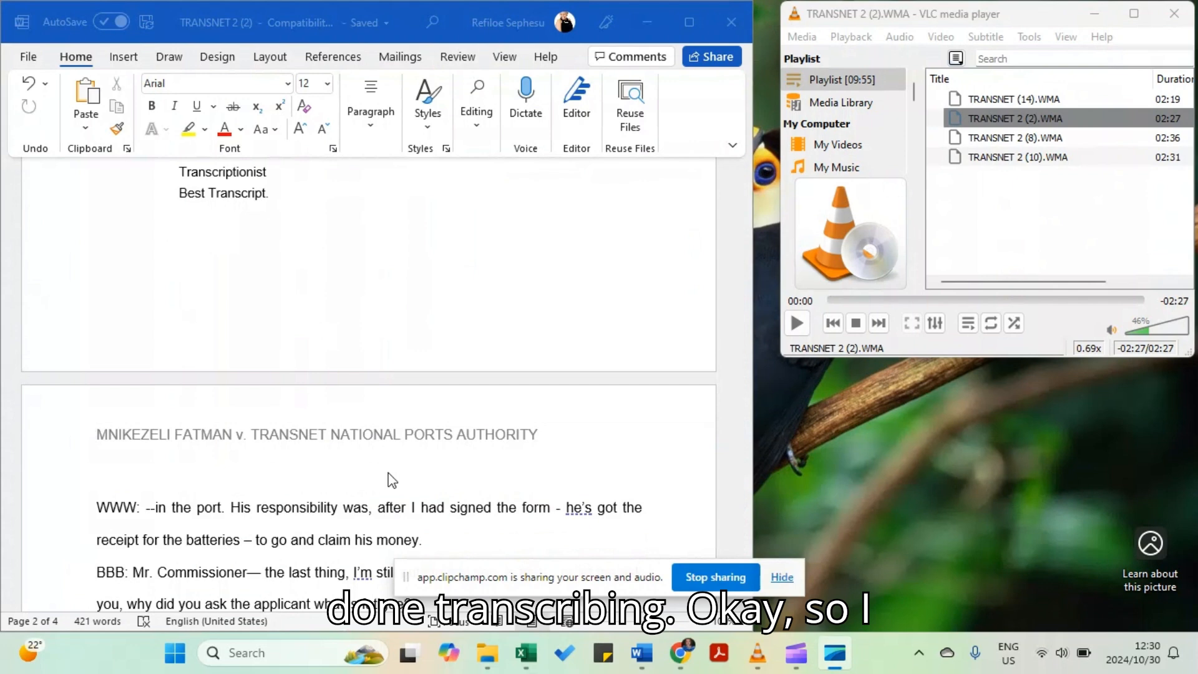
- Look through the finished transcript to its last line and return to the opening dialogue on its first page
scroll(392, 480, down, 10)
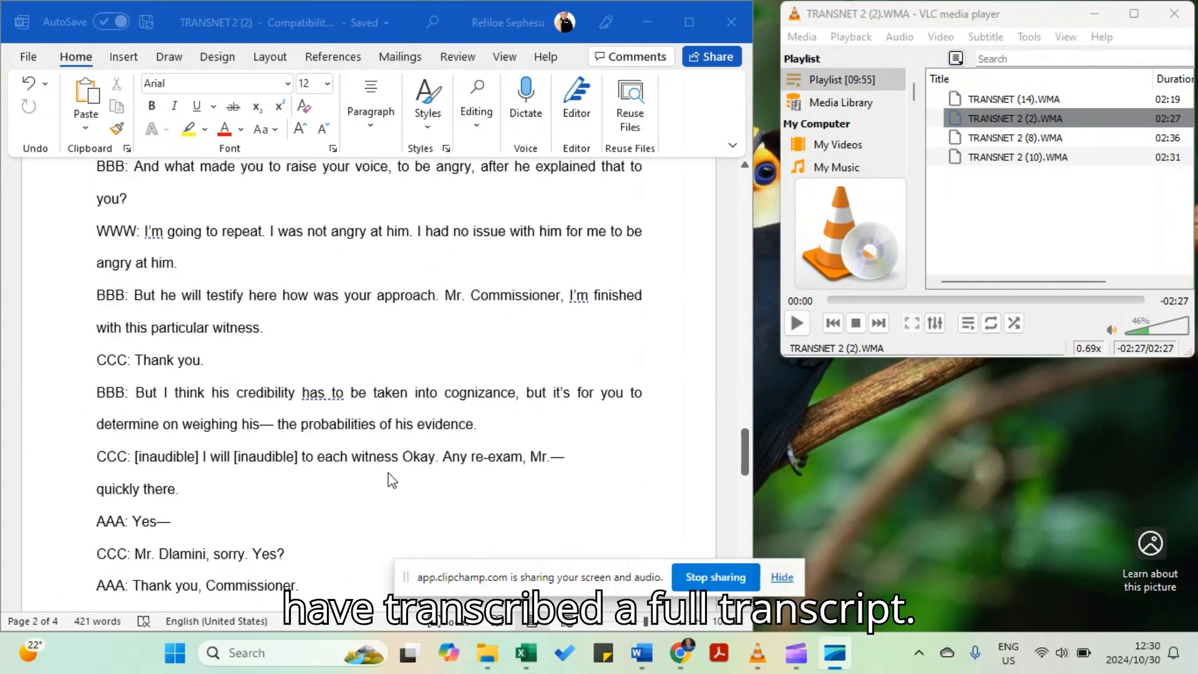
scroll(392, 480, down, 9)
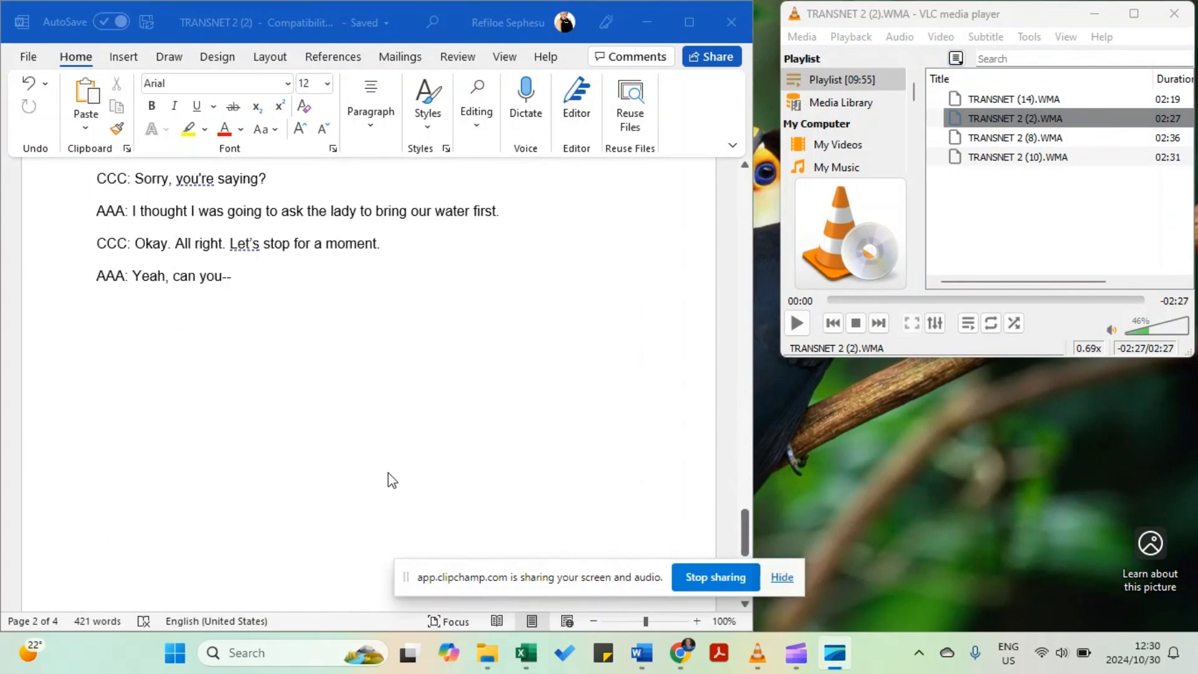
scroll(392, 481, down, 4)
scroll(392, 481, up, 8)
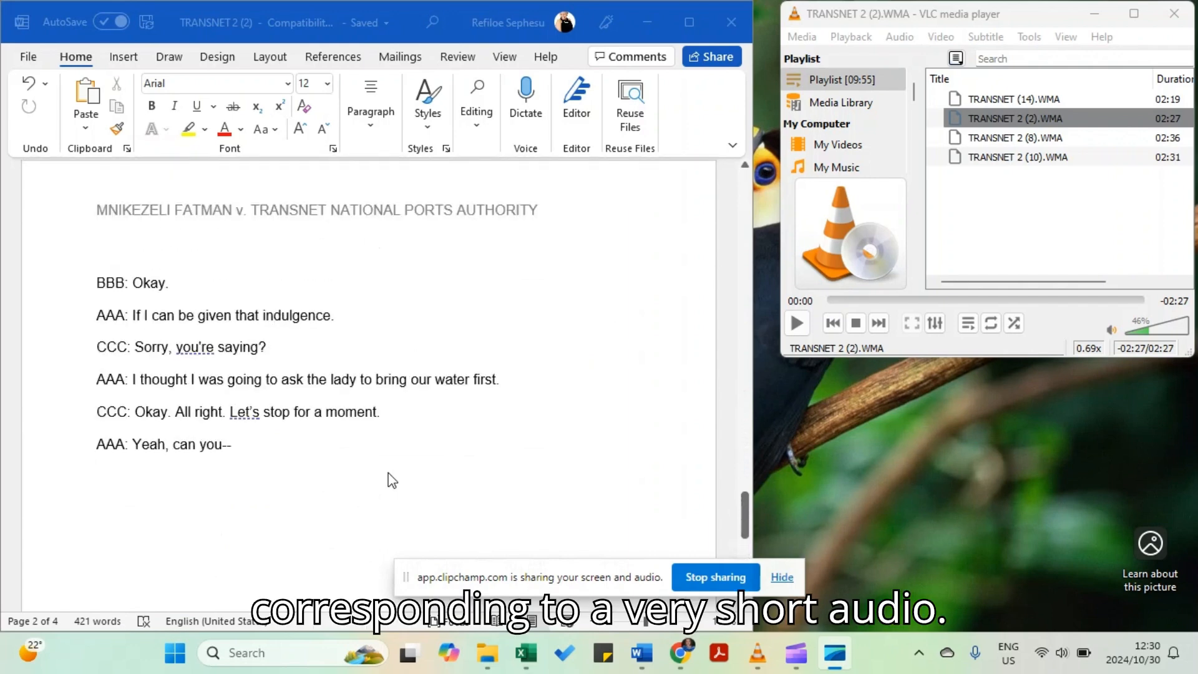
scroll(392, 480, up, 10)
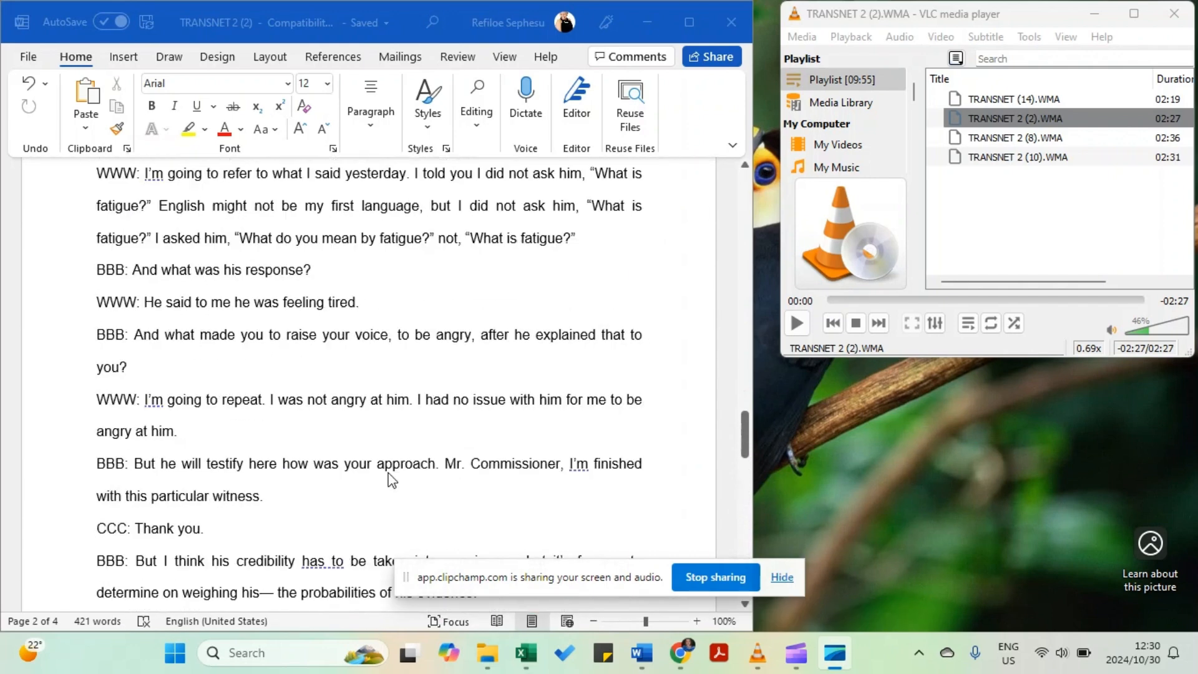
scroll(392, 480, up, 4)
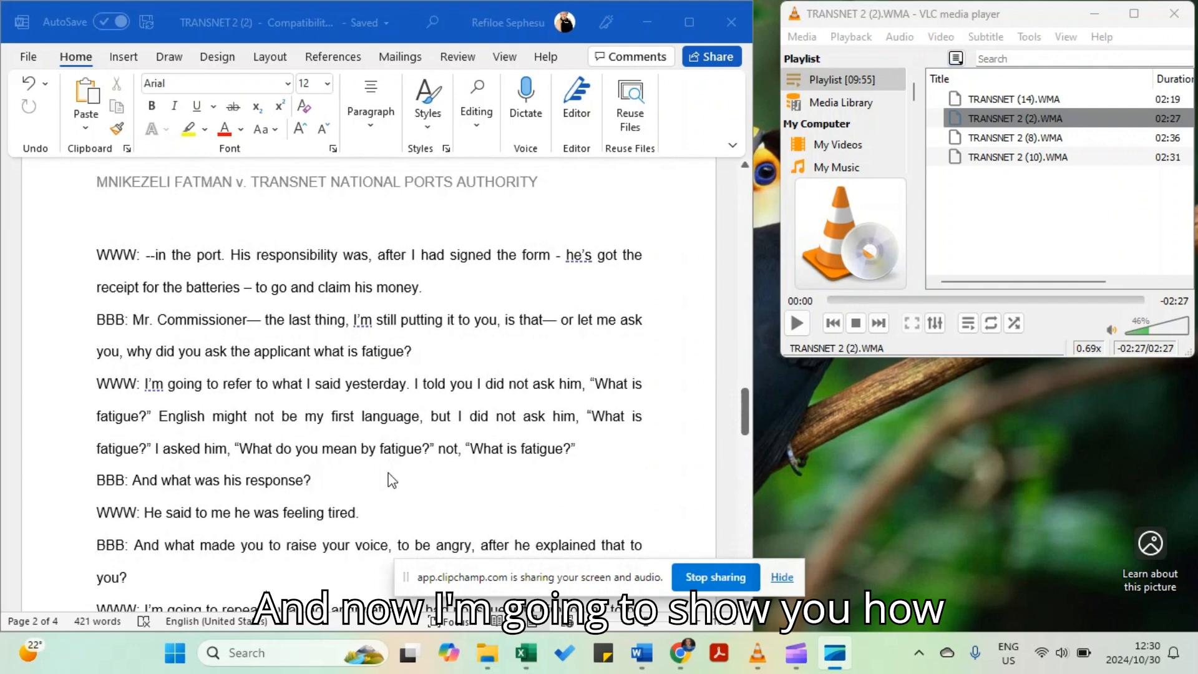
scroll(392, 480, up, 5)
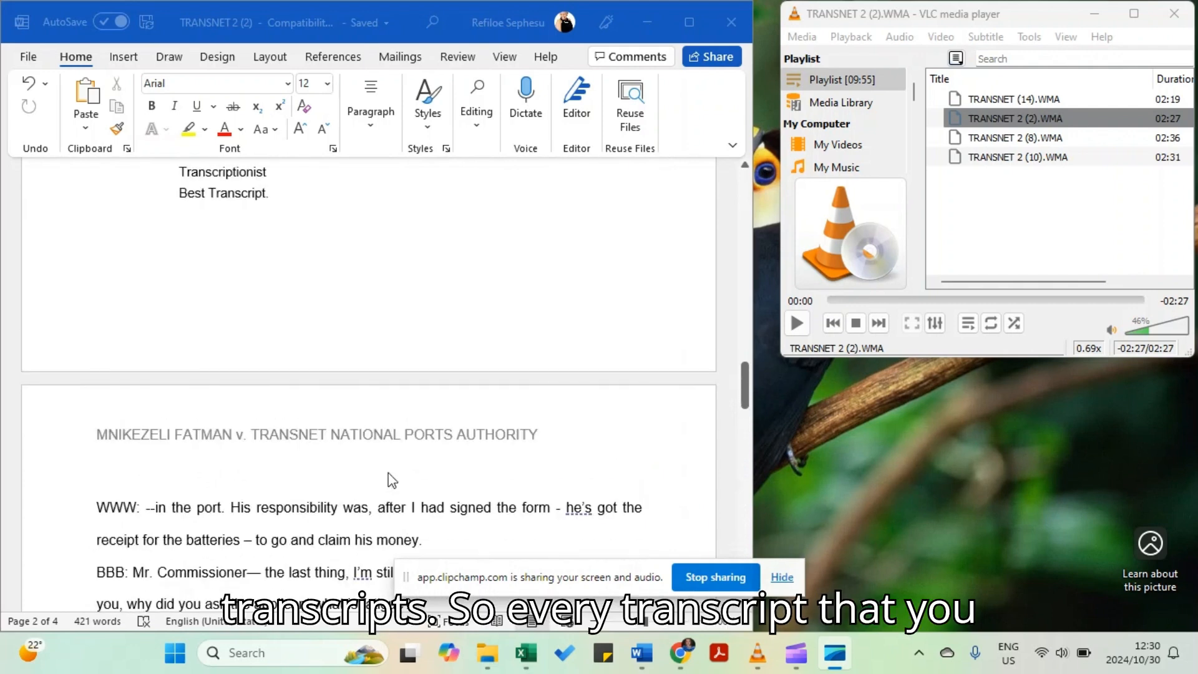
scroll(392, 481, down, 1)
scroll(392, 481, up, 1)
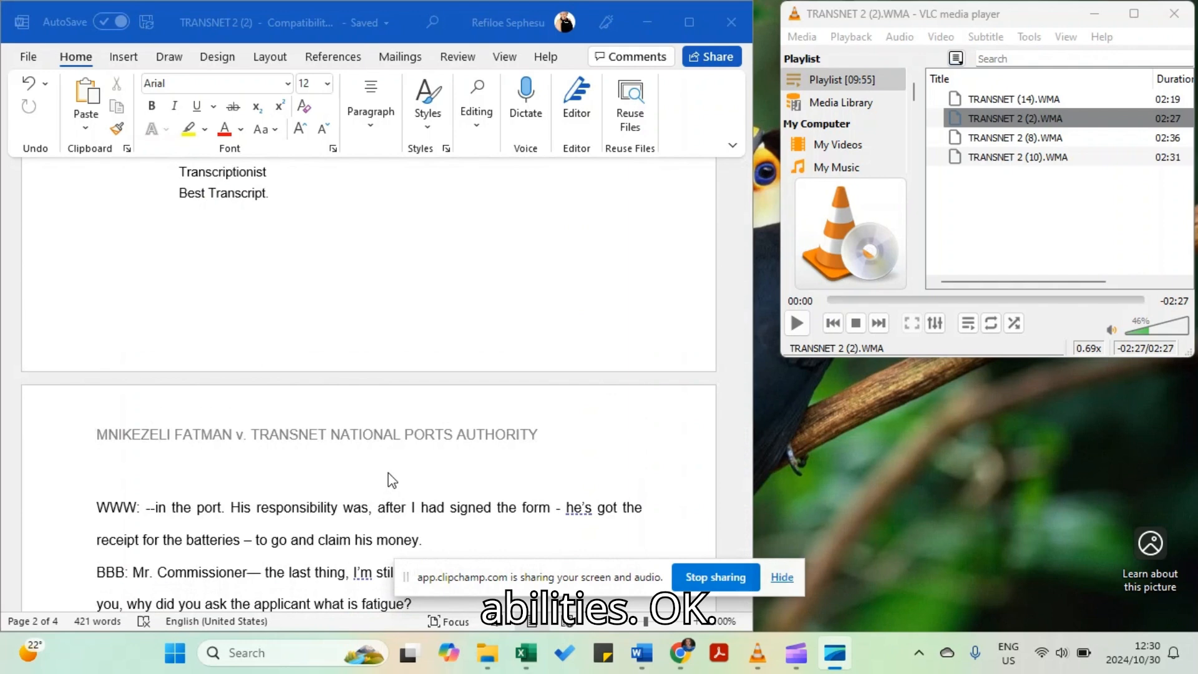
scroll(392, 480, down, 2)
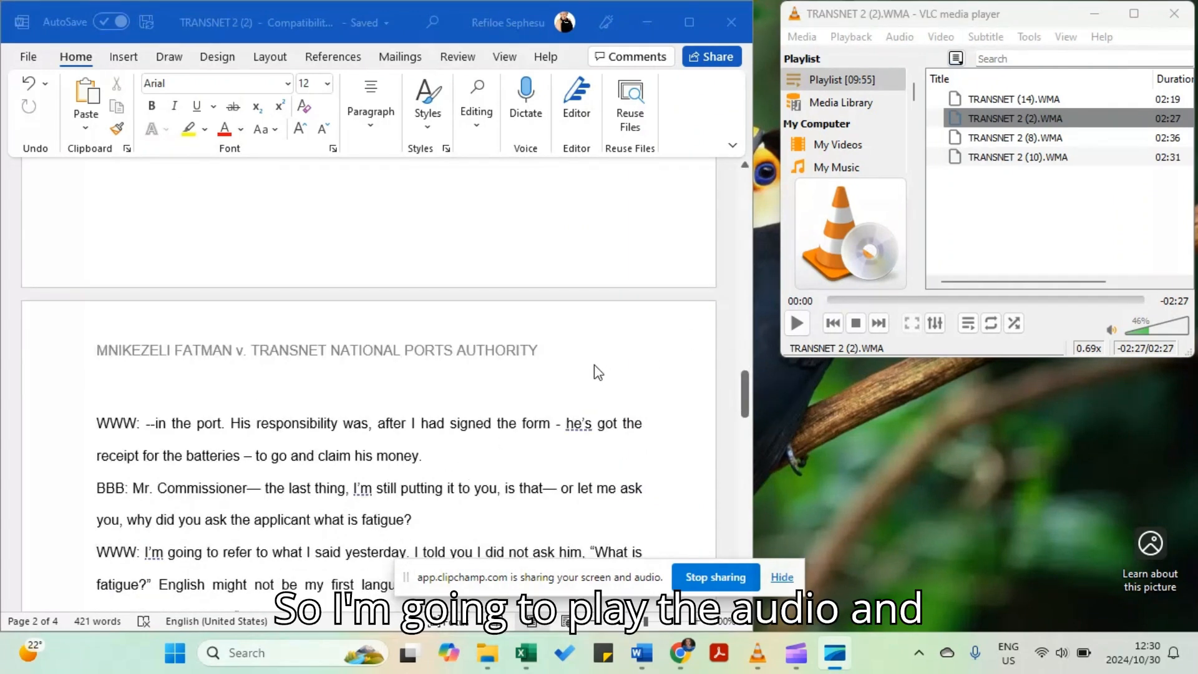
scroll(538, 373, down, 2)
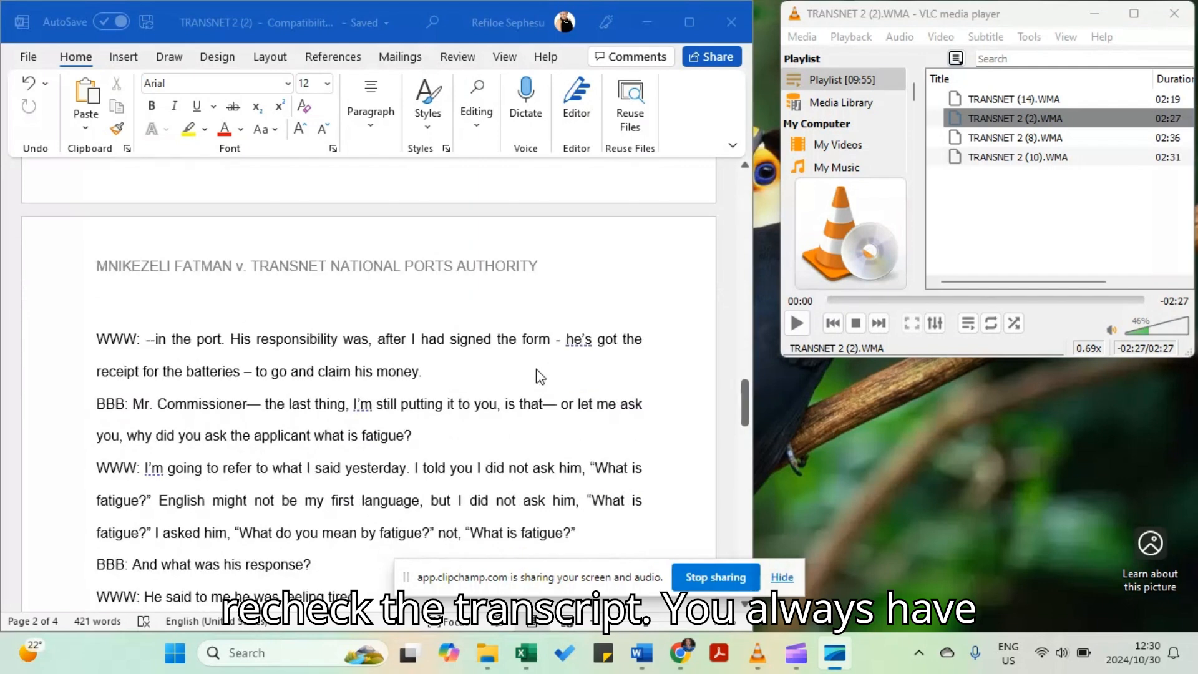
scroll(541, 376, up, 1)
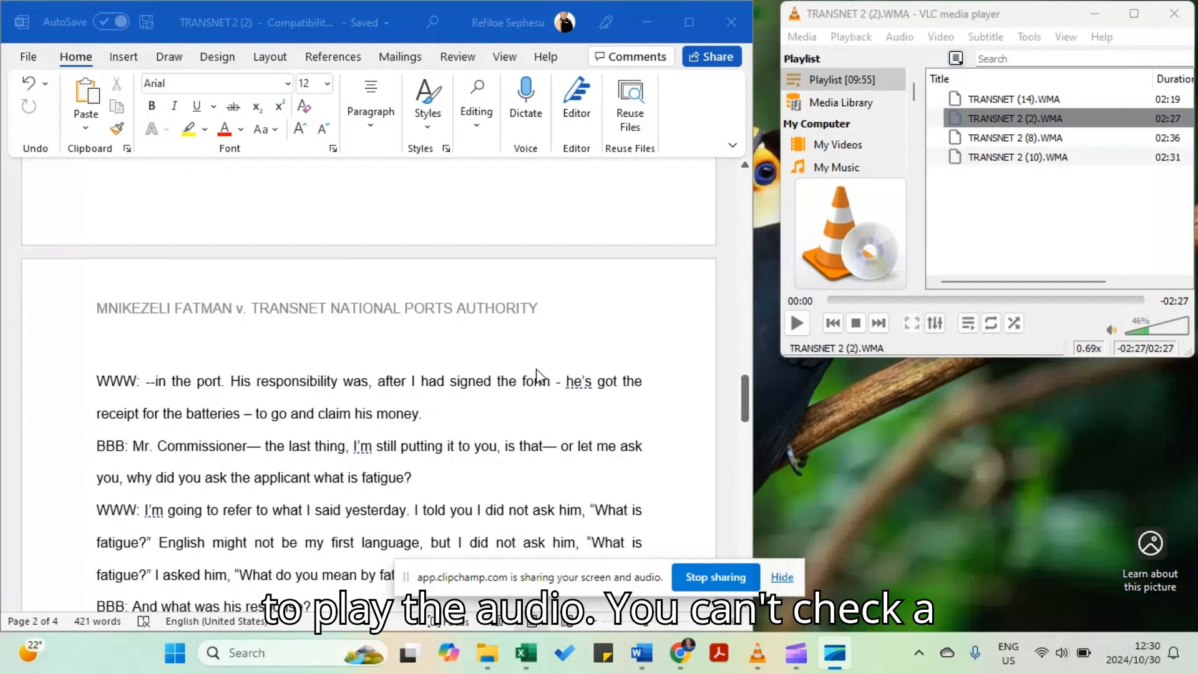
scroll(536, 374, up, 2)
scroll(539, 376, up, 2)
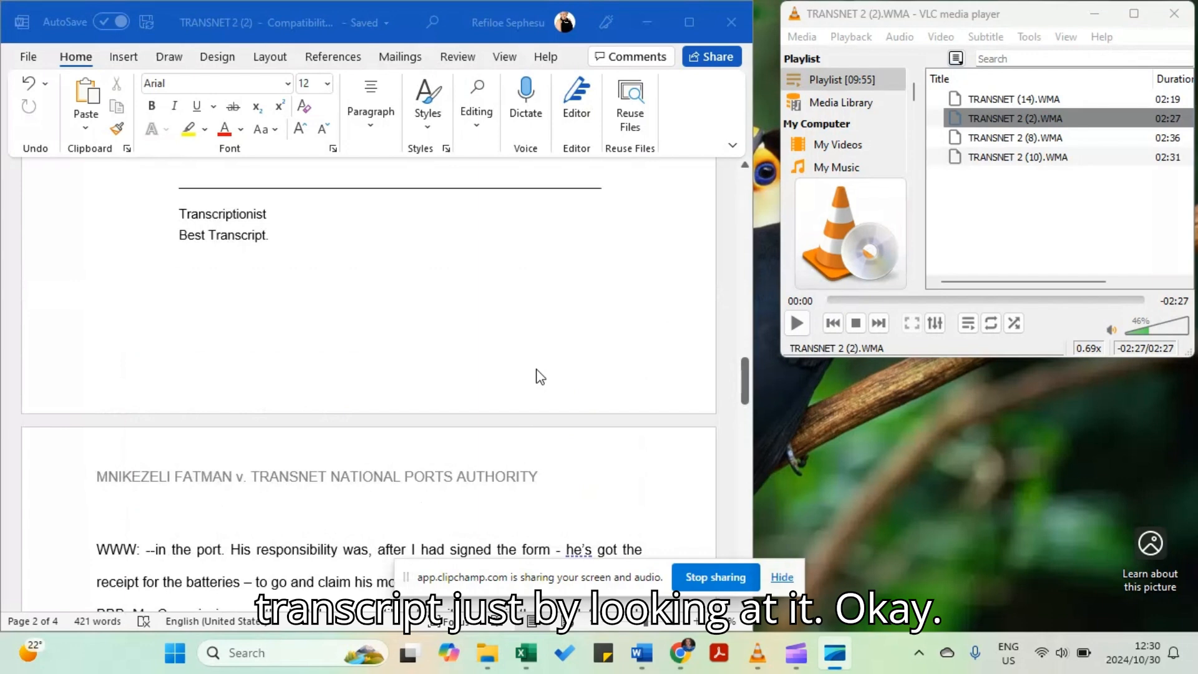
scroll(540, 376, down, 7)
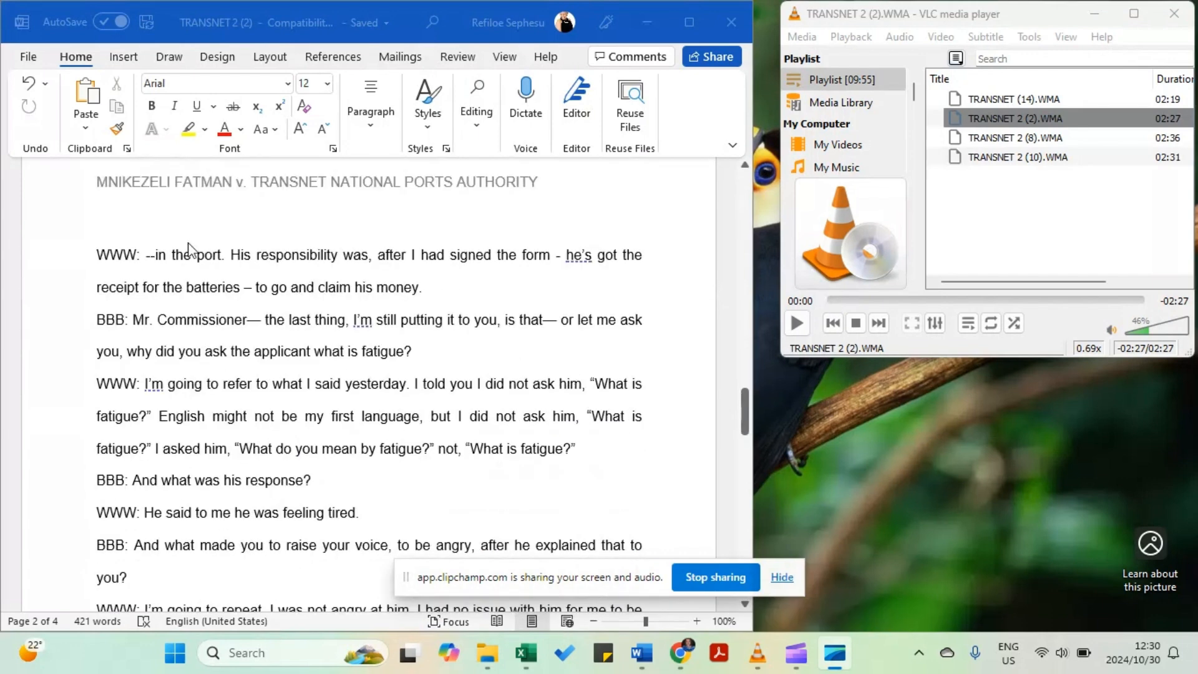
- Play the first two seconds of TRANSNET 2 (2).WMA, rewind to the start and replay them against the transcript's opening words
click(1089, 349)
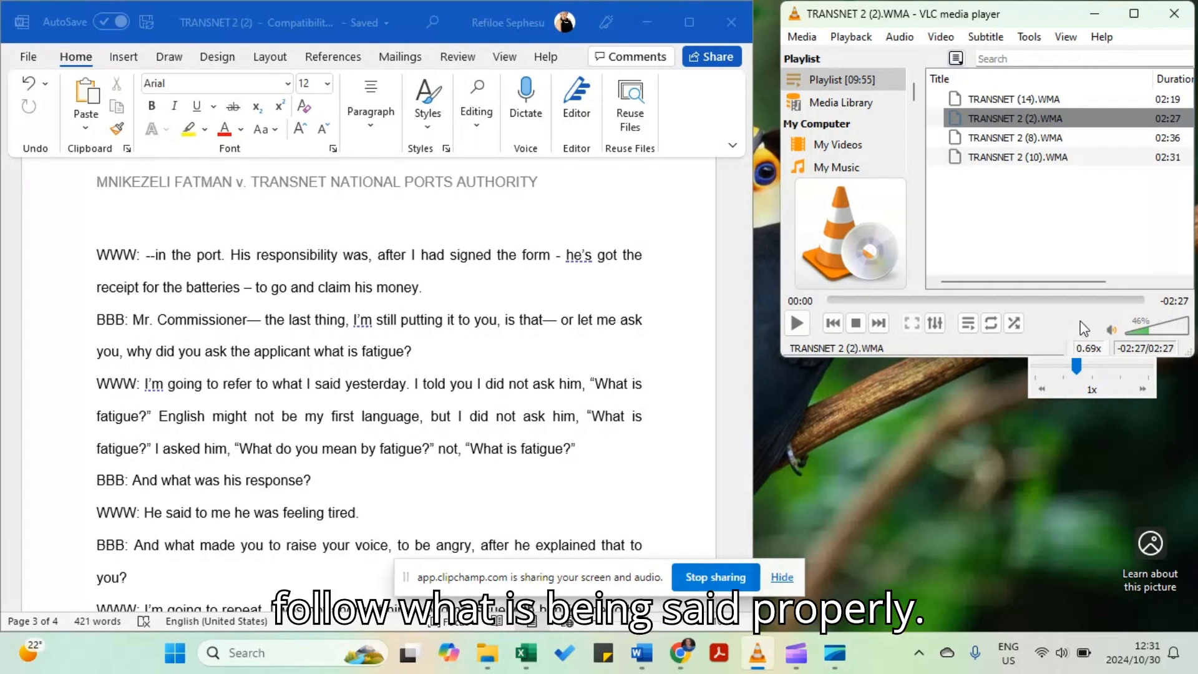
click(795, 325)
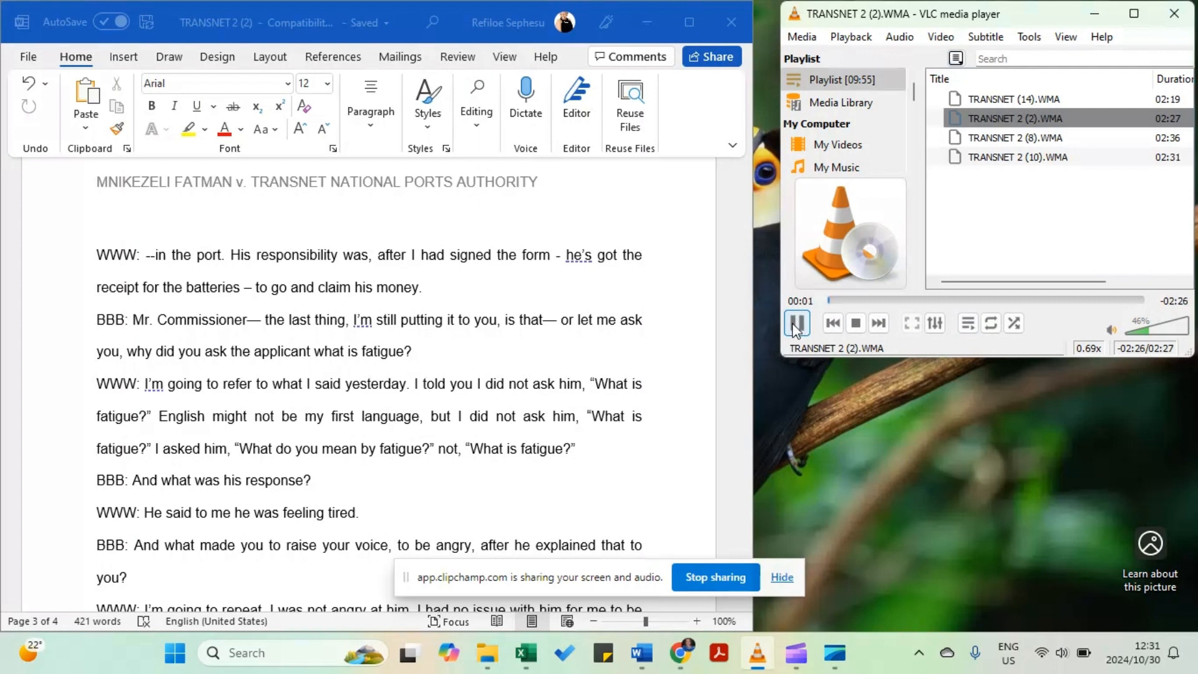
click(796, 325)
click(237, 250)
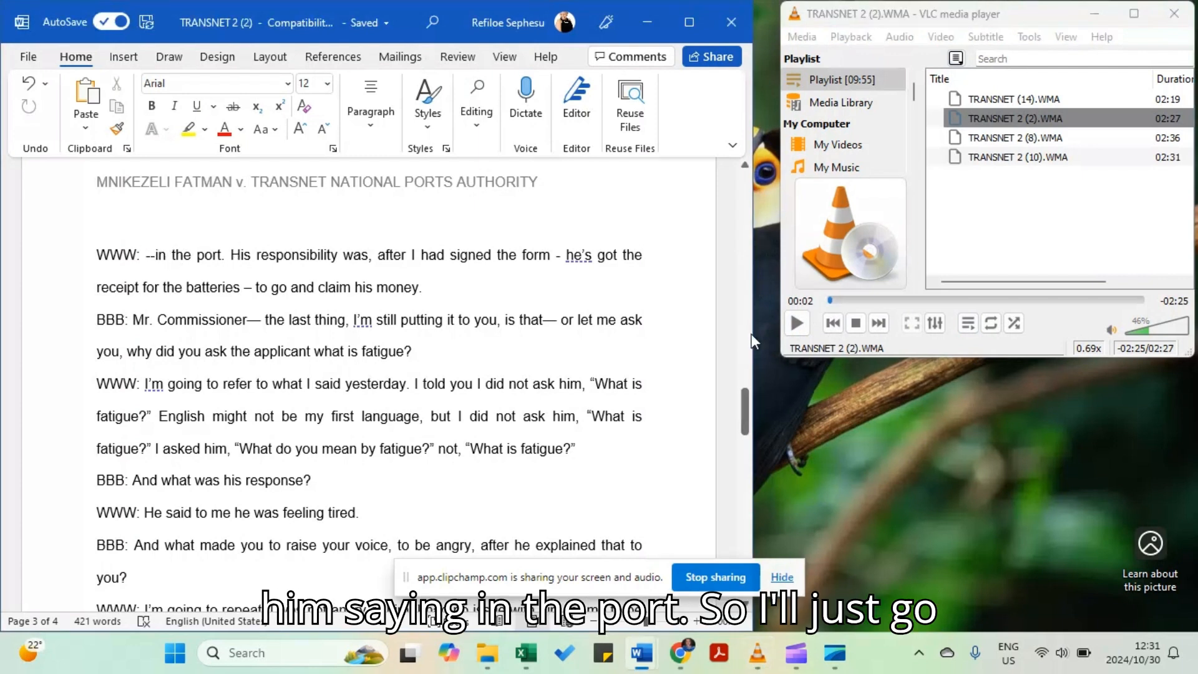
click(830, 303)
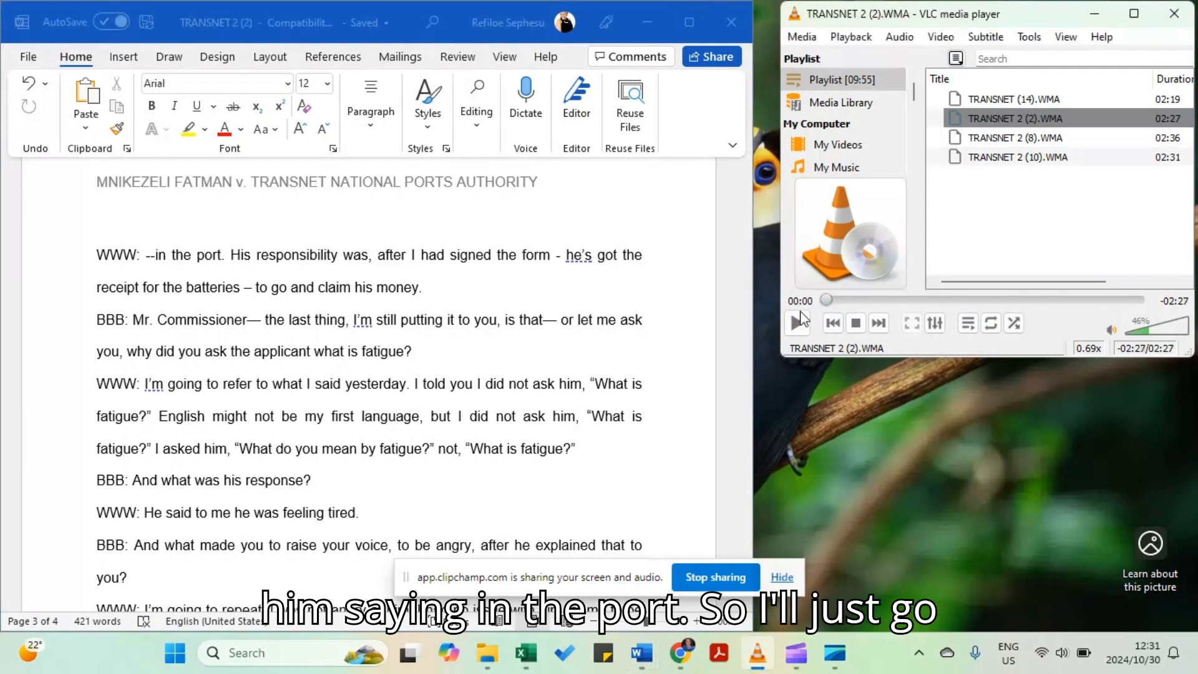
click(790, 325)
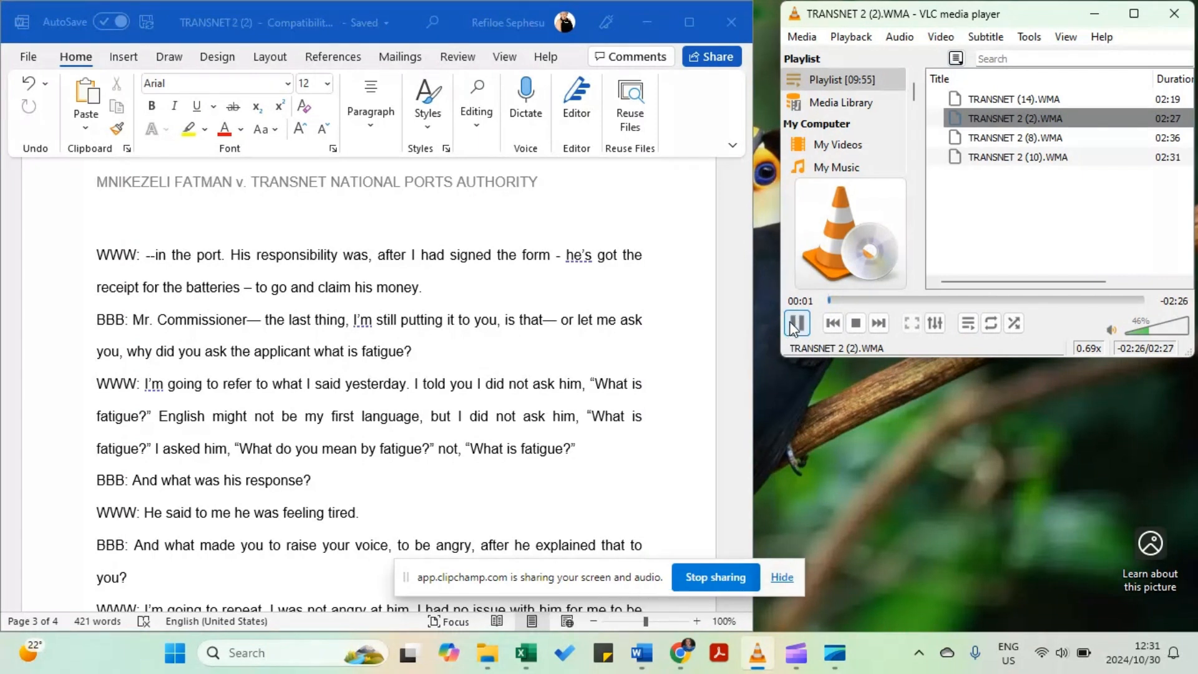
click(793, 326)
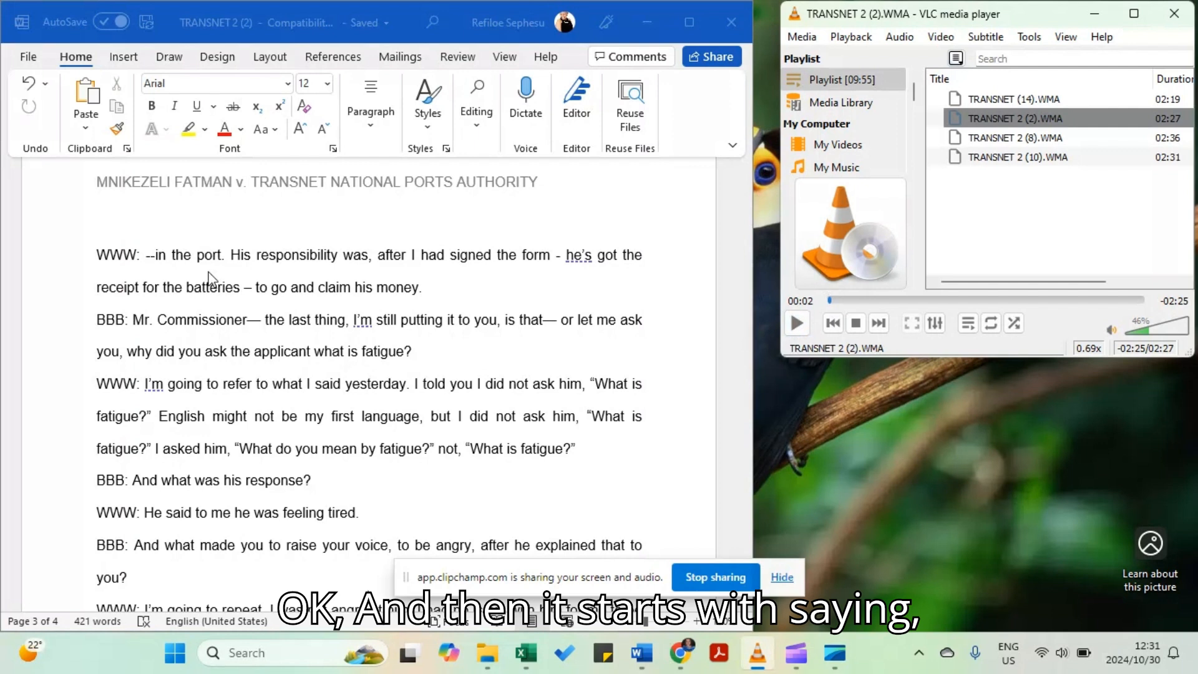
- Insert "So" before "His responsibility" in the first WWW line and change "His" to lowercase "his"
click(232, 256)
text(So)
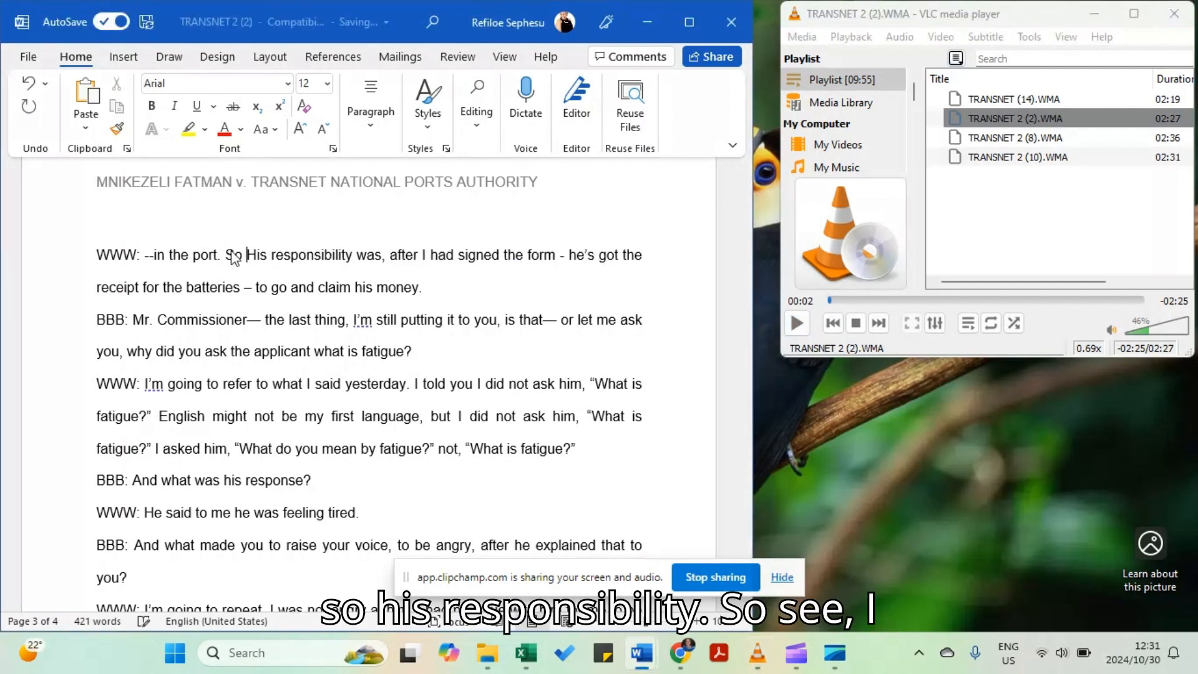
key(Delete)
text(h)
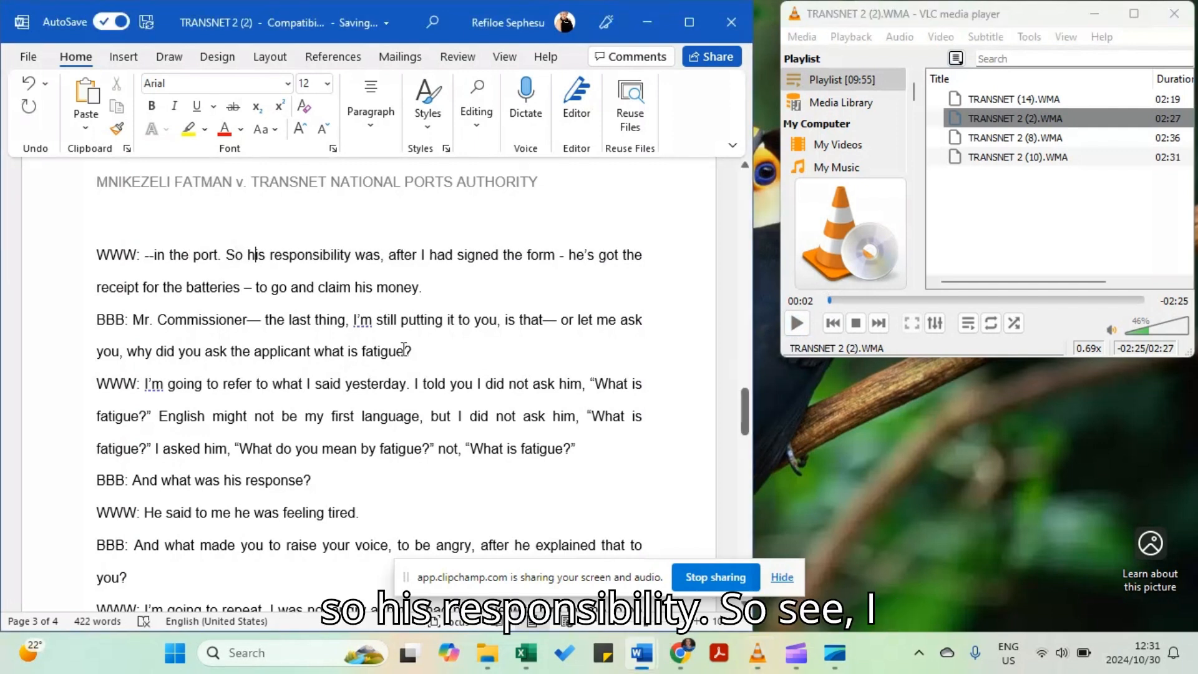
- Return the audio to the start and play it to 00:07 to check the first sentence
double_click(1133, 349)
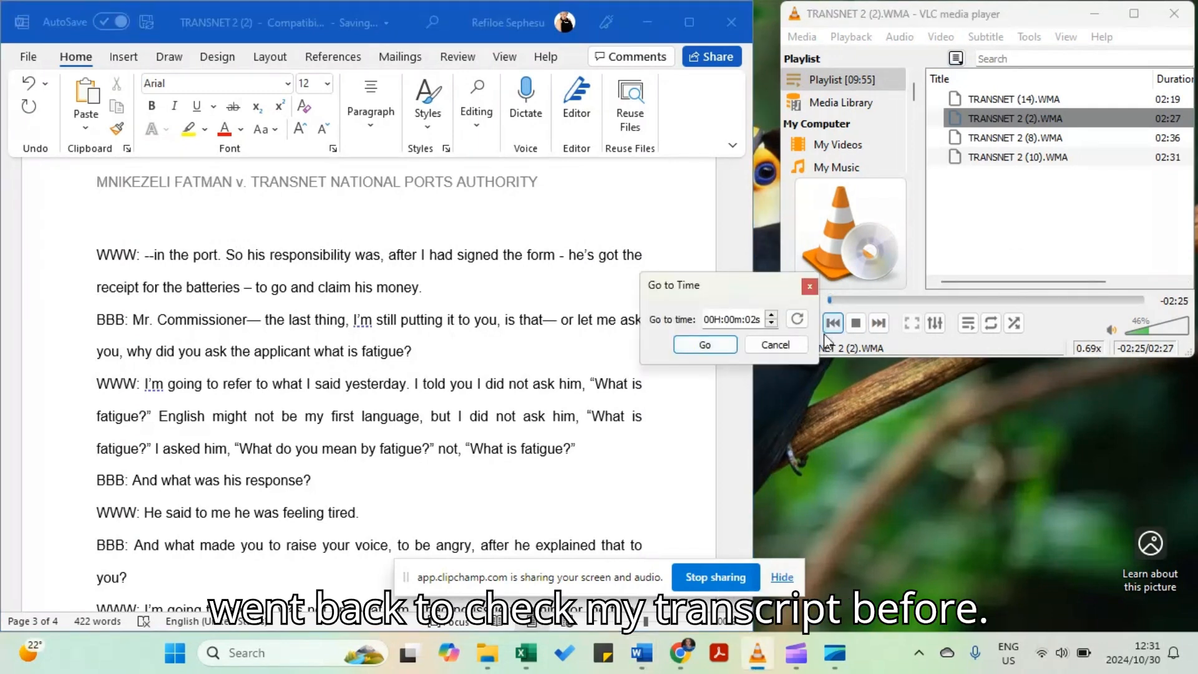
click(714, 347)
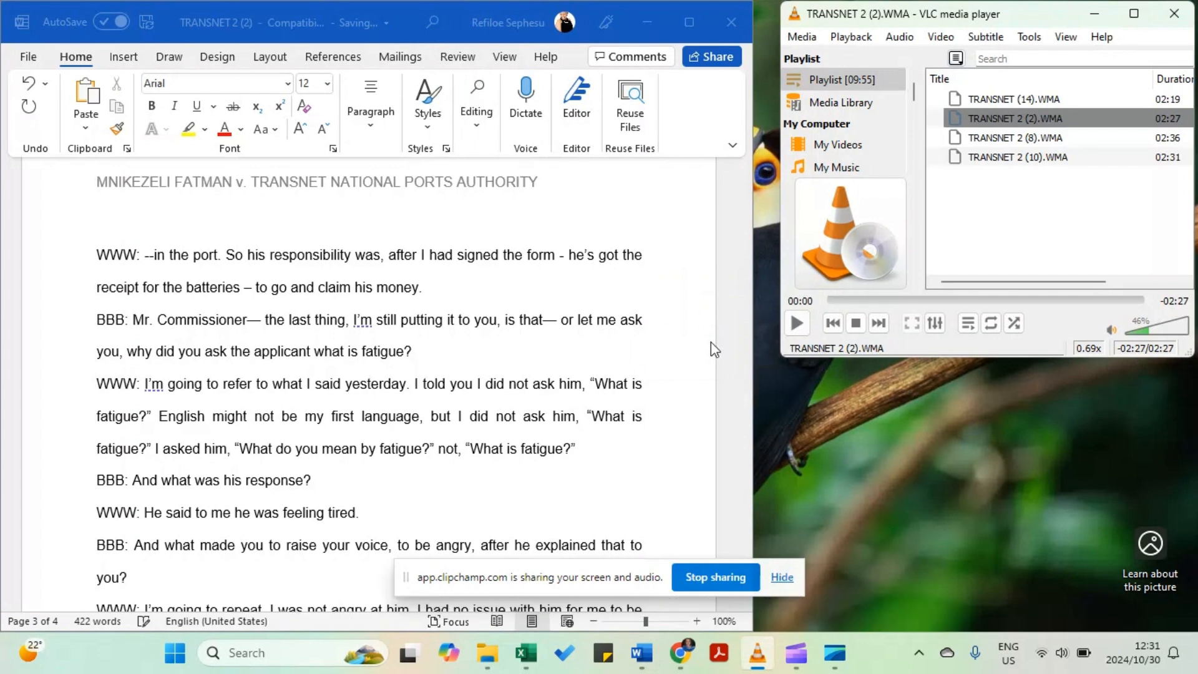
click(797, 323)
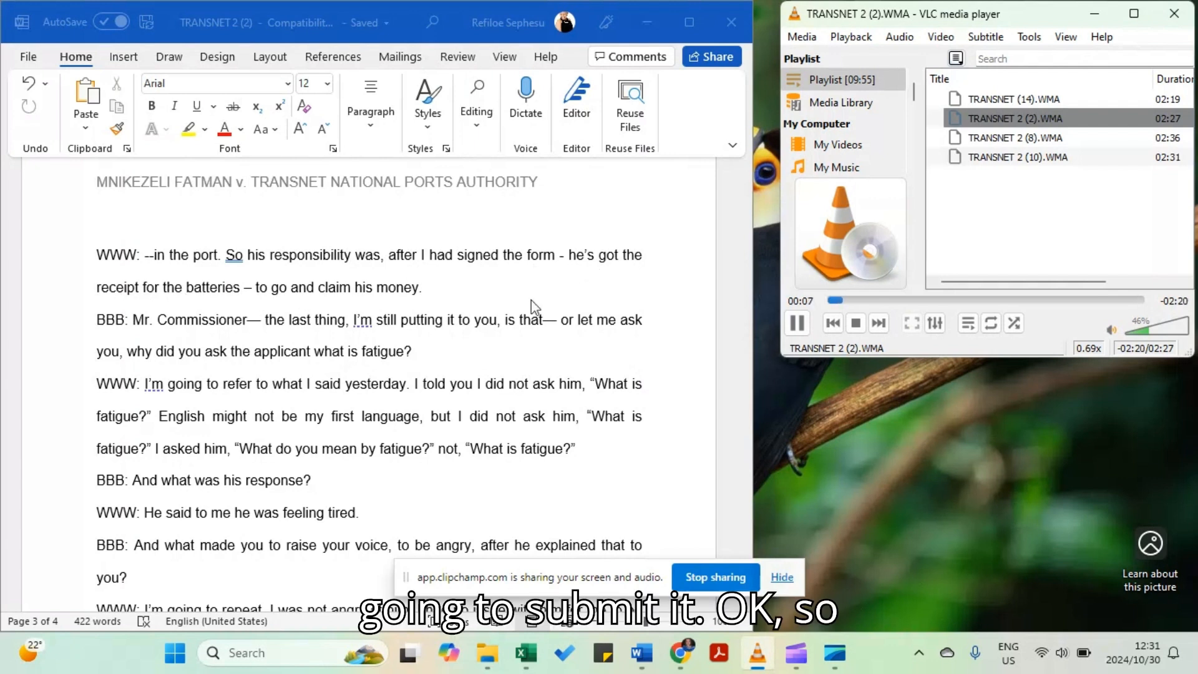
click(795, 329)
- Highlight the aside "he's got the receipt for the batteries" together with its enclosing dashes in the first WWW line
click(557, 256)
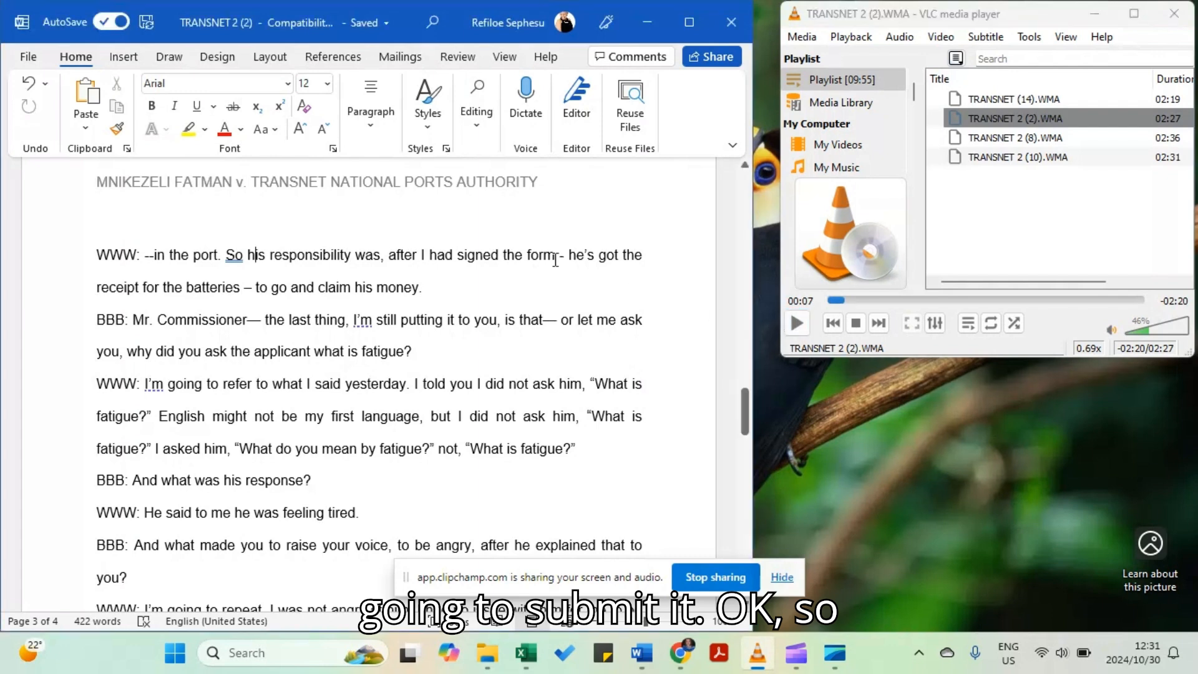
drag(557, 257, 256, 289)
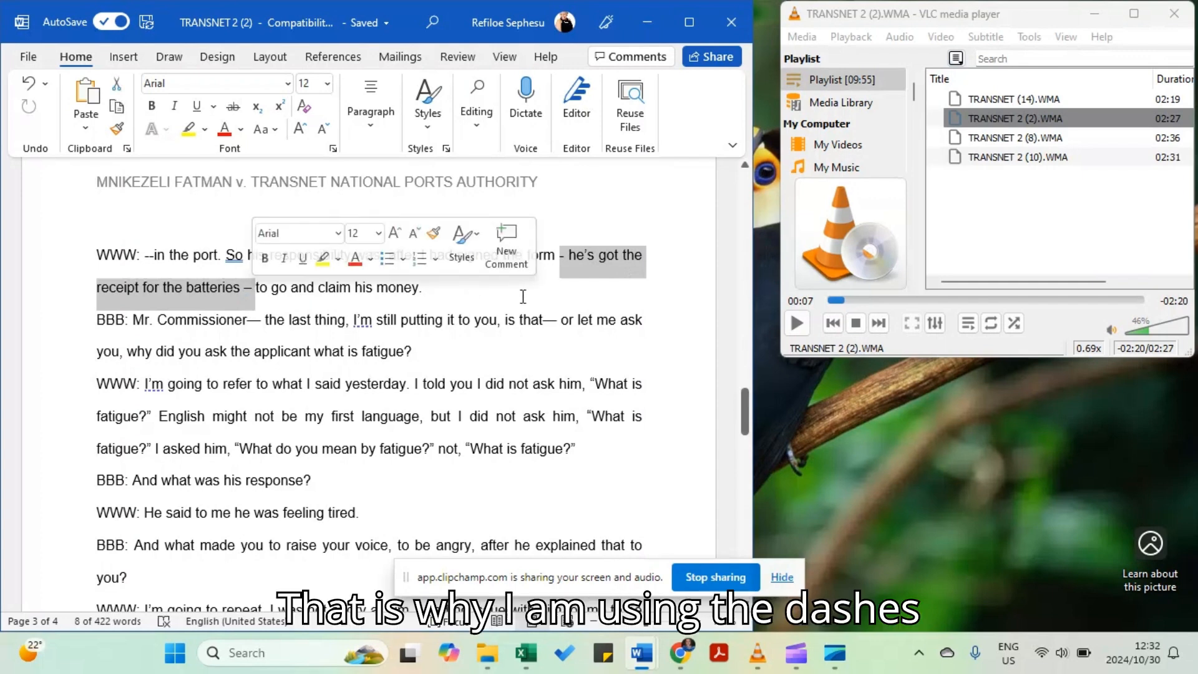
click(568, 256)
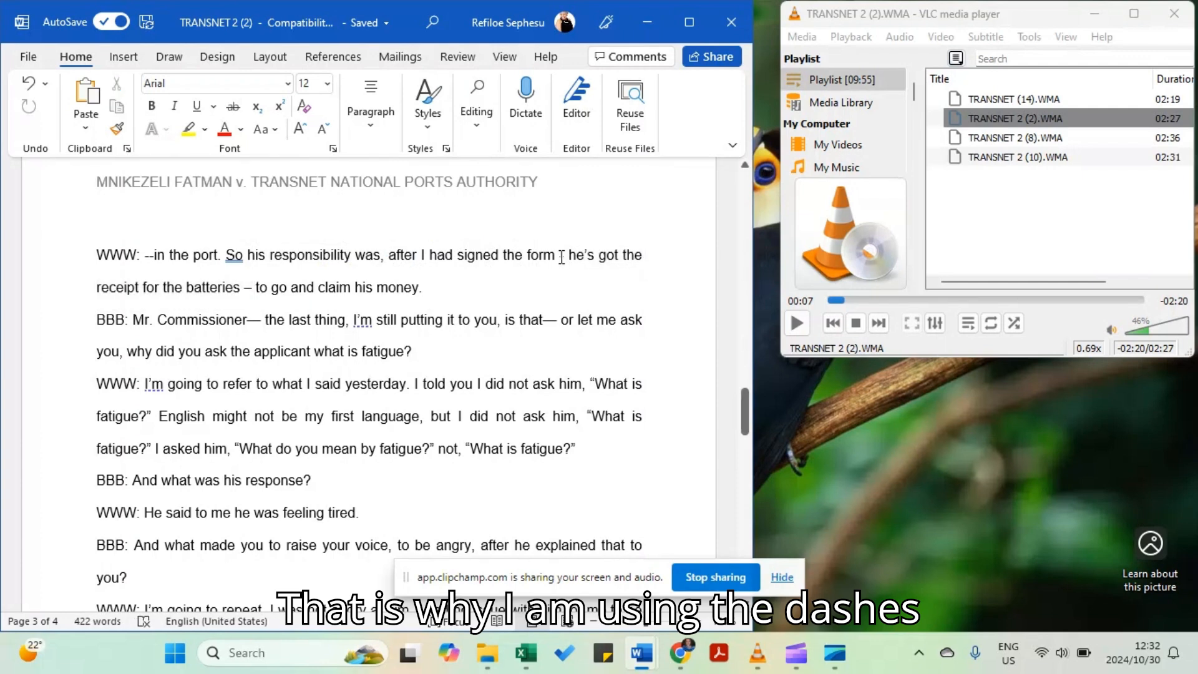
- Compare the double dashes after "Commissioner" and before "in the port" with the single dashes around the batteries aside
double_click(247, 320)
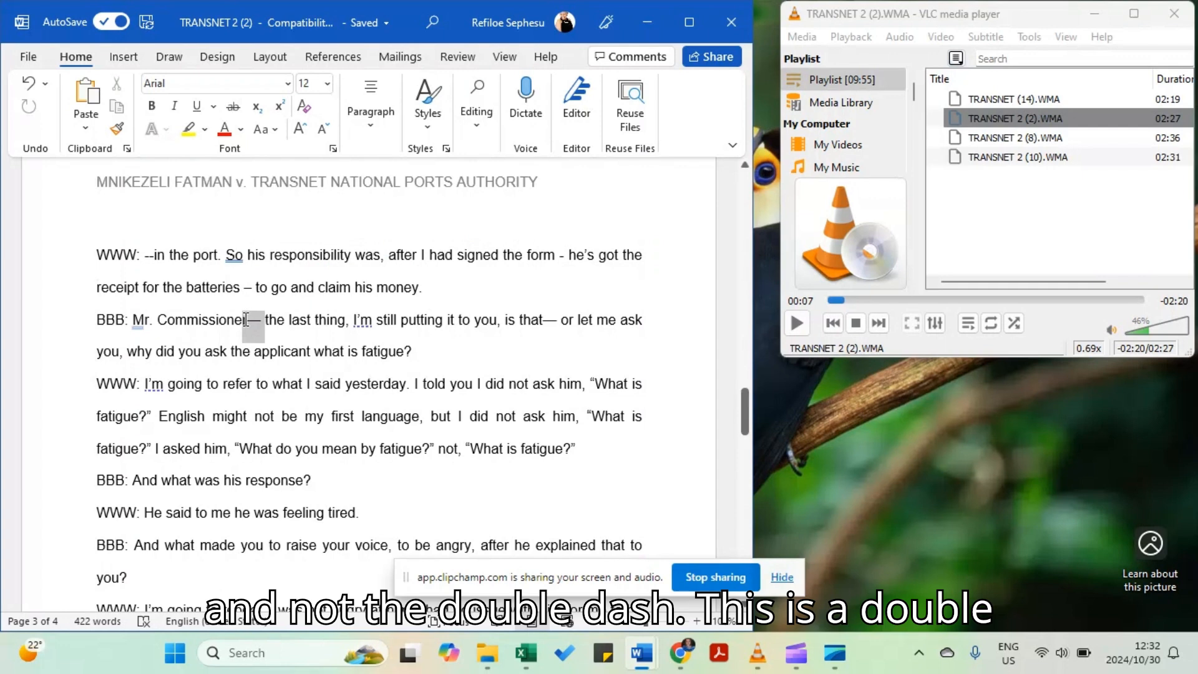
drag(142, 256, 145, 256)
click(151, 257)
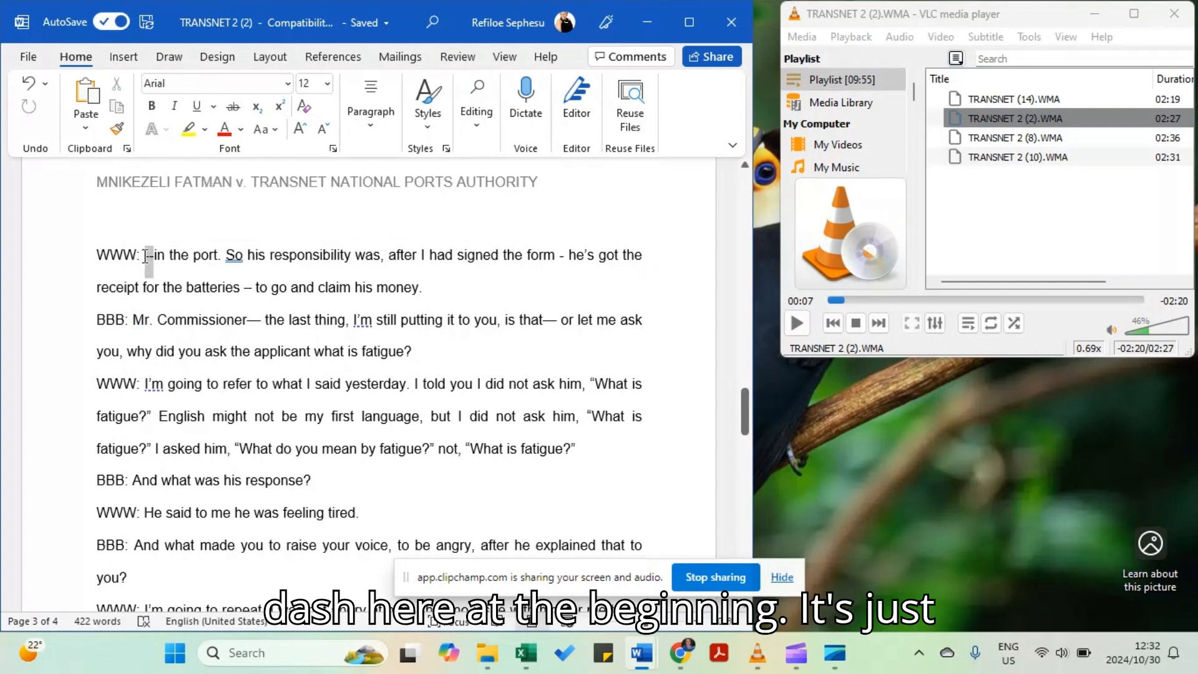
click(261, 319)
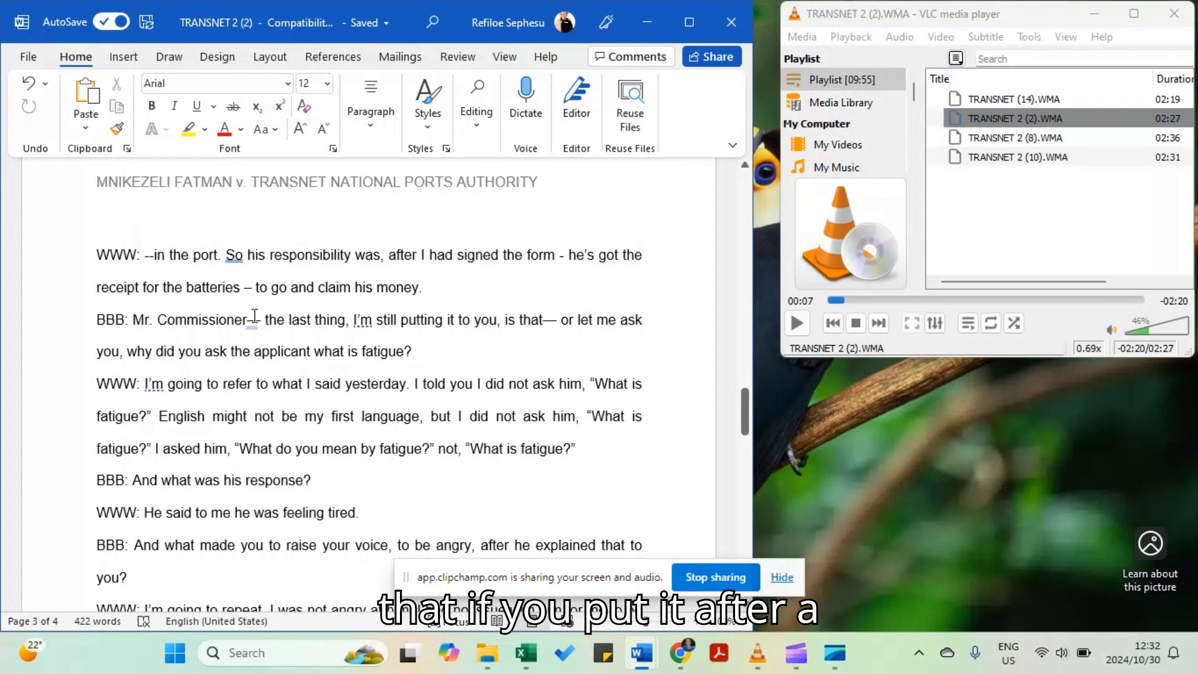
click(435, 296)
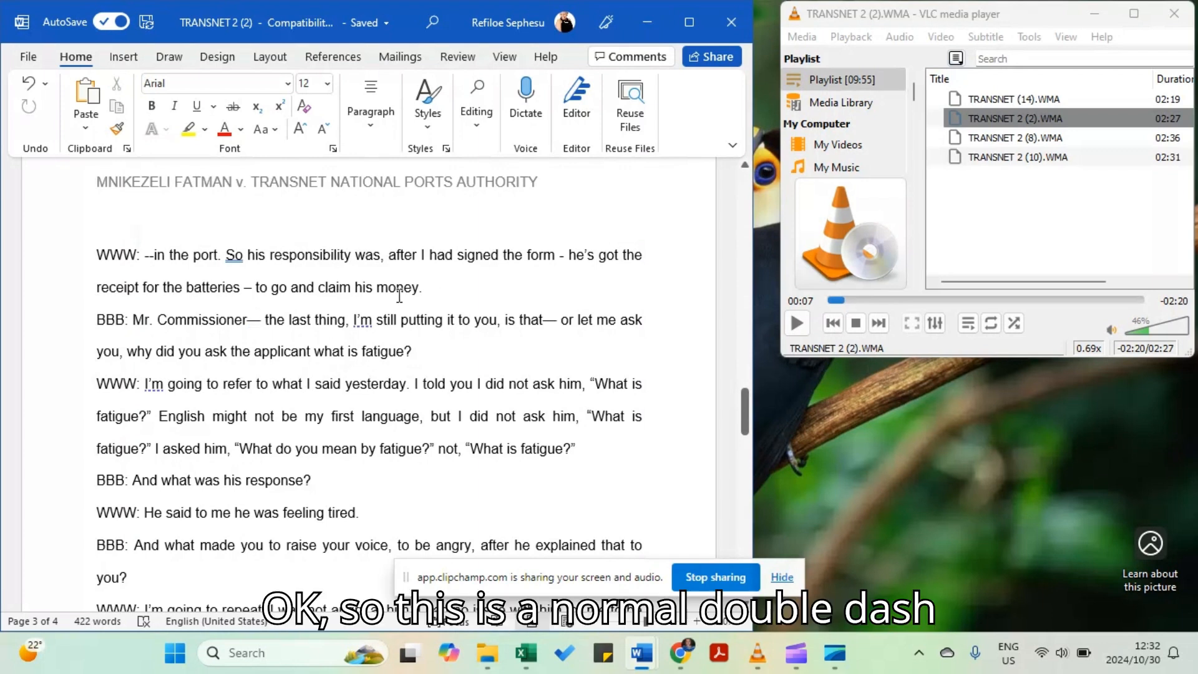
drag(265, 324, 248, 323)
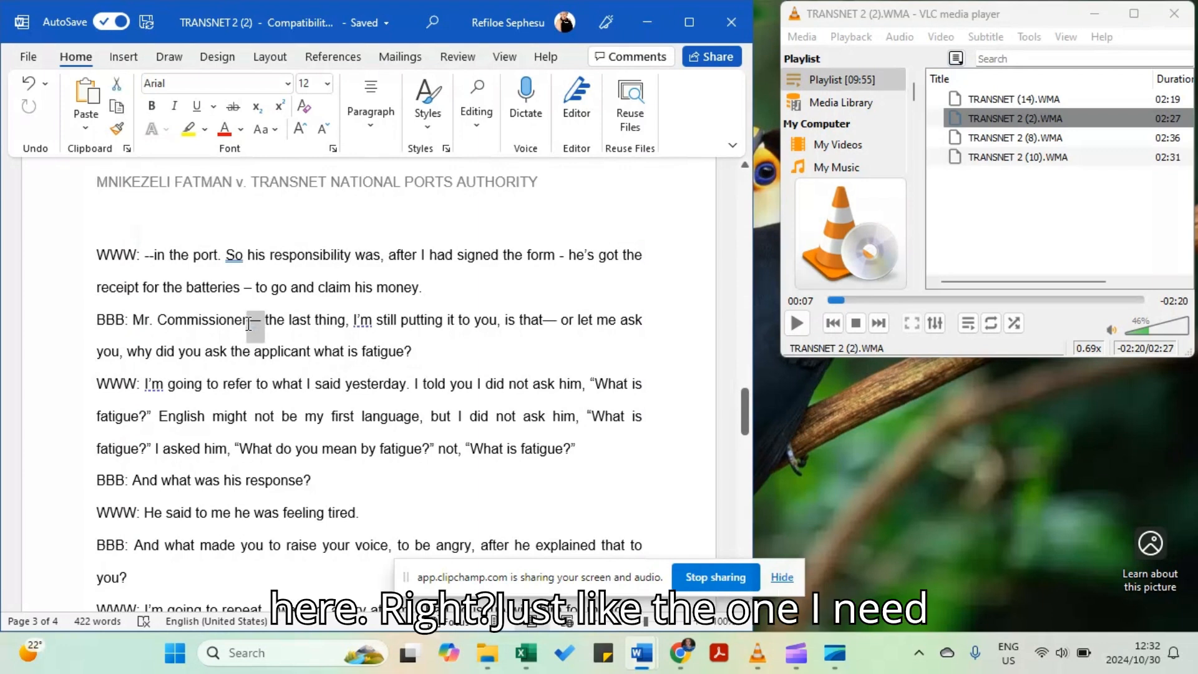
drag(145, 258, 151, 258)
drag(565, 253, 560, 252)
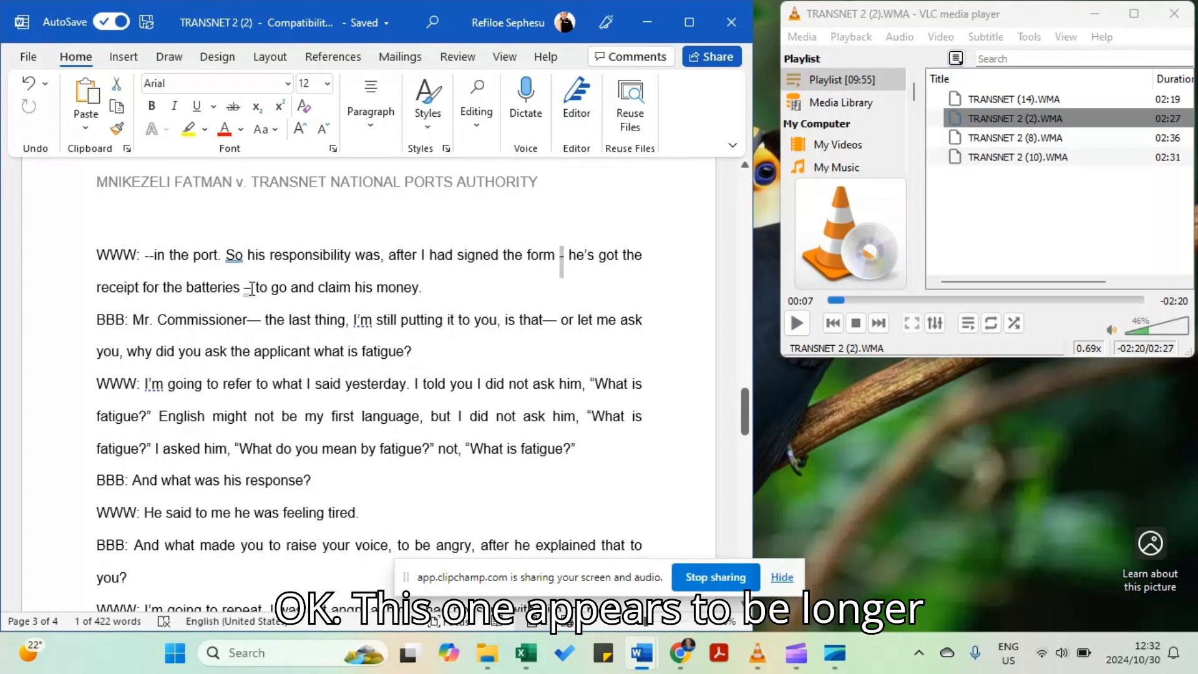
drag(252, 288, 247, 288)
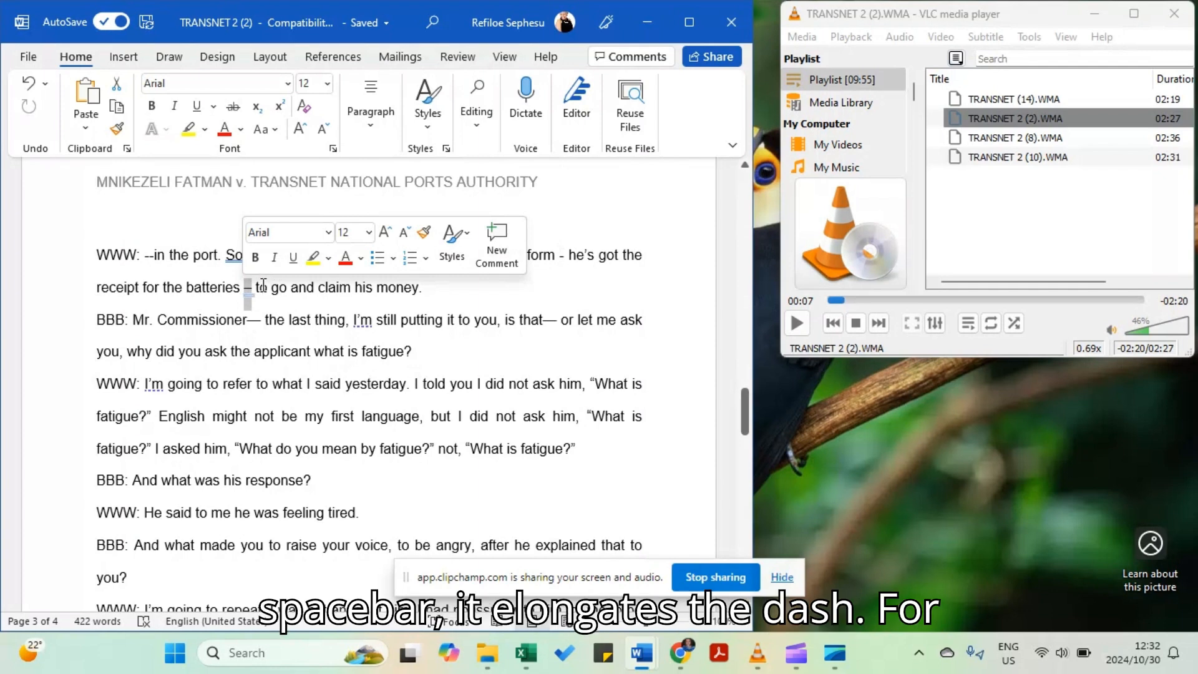
- Add "I" before "he's got" so the preceding hyphen becomes a longer dash, and compare it with the dash after "batteries"
click(568, 256)
text(i)
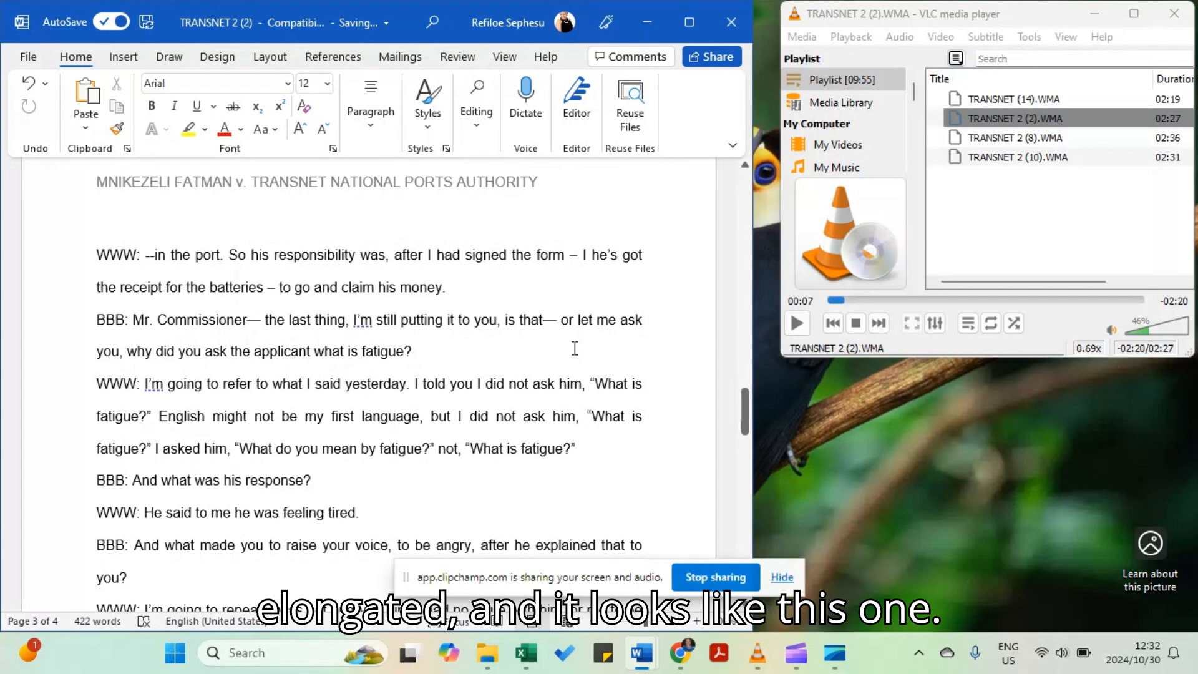
double_click(272, 288)
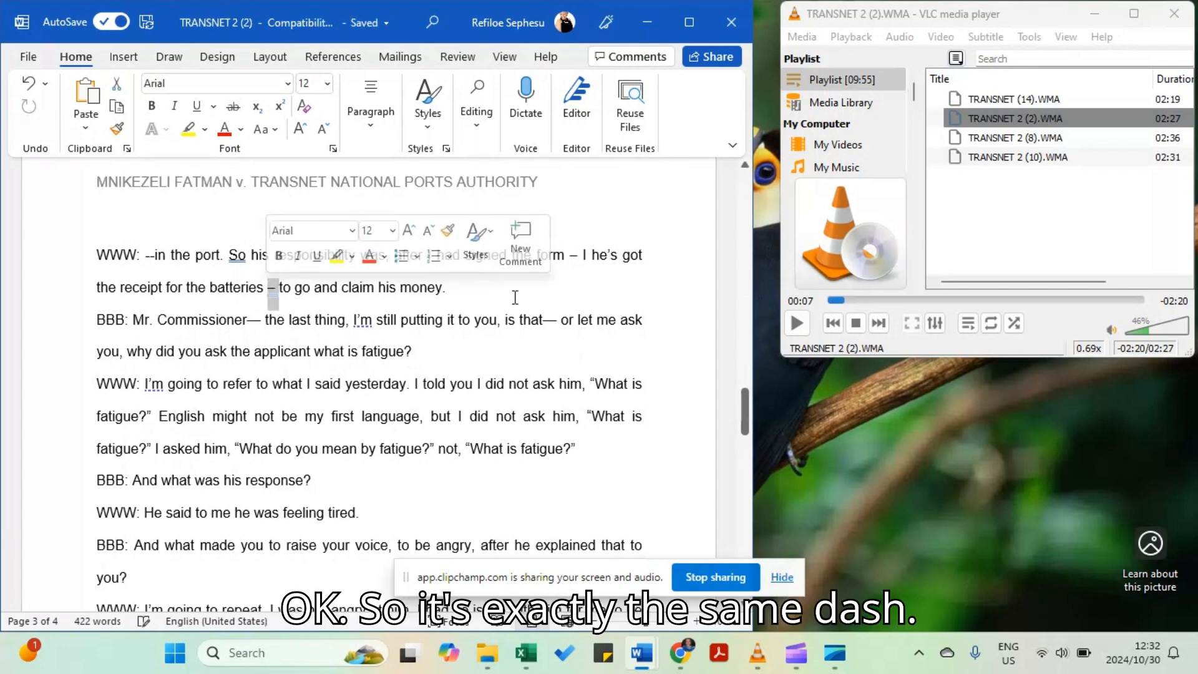
- Remove the added "I" before "he's got" and highlight "he's got the receipt for the batteries" between its dashes
click(593, 255)
key(BackSpace)
key(BackSpace)
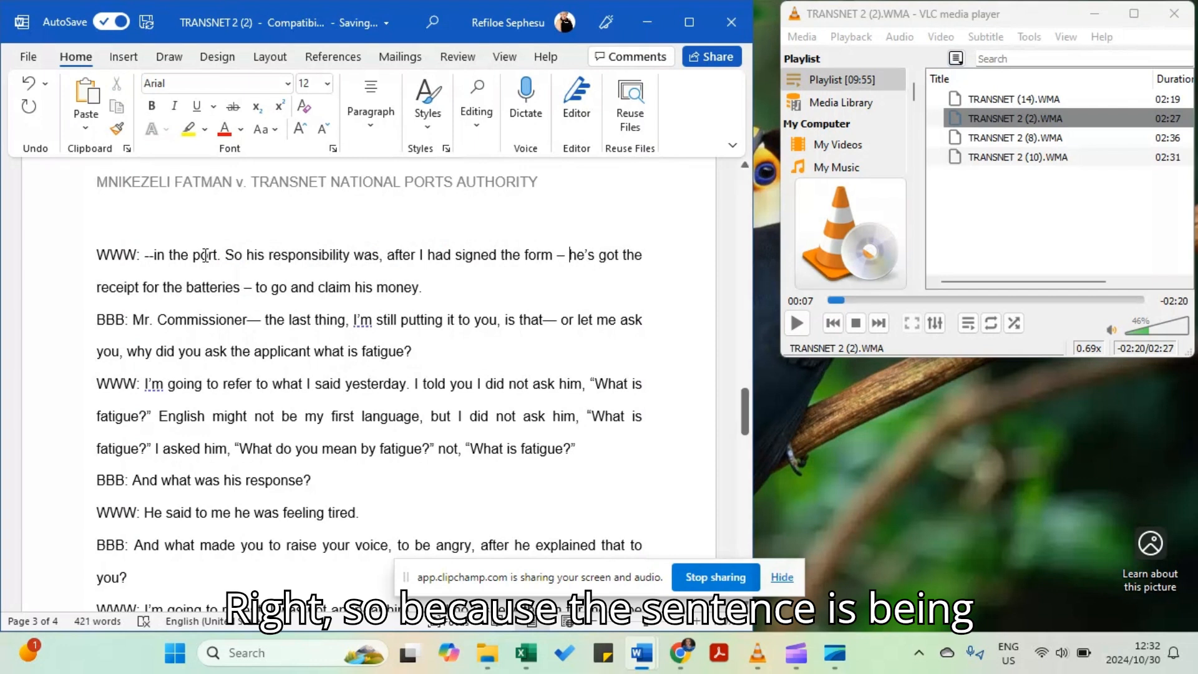
drag(569, 255, 248, 292)
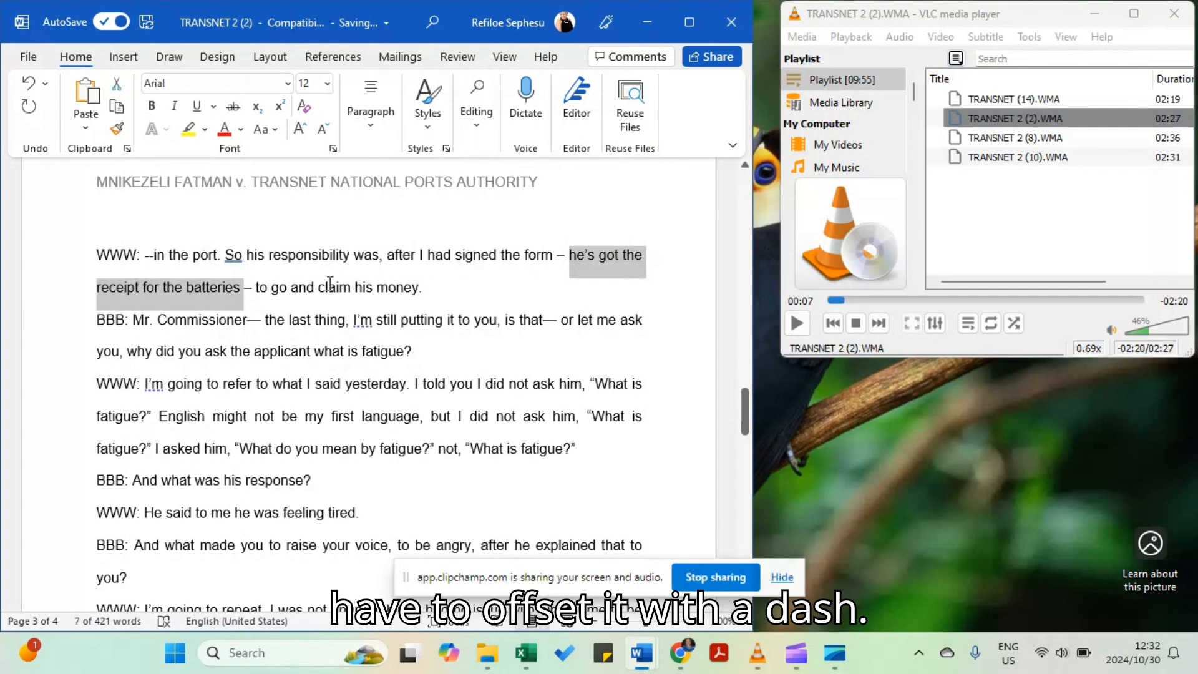
click(250, 286)
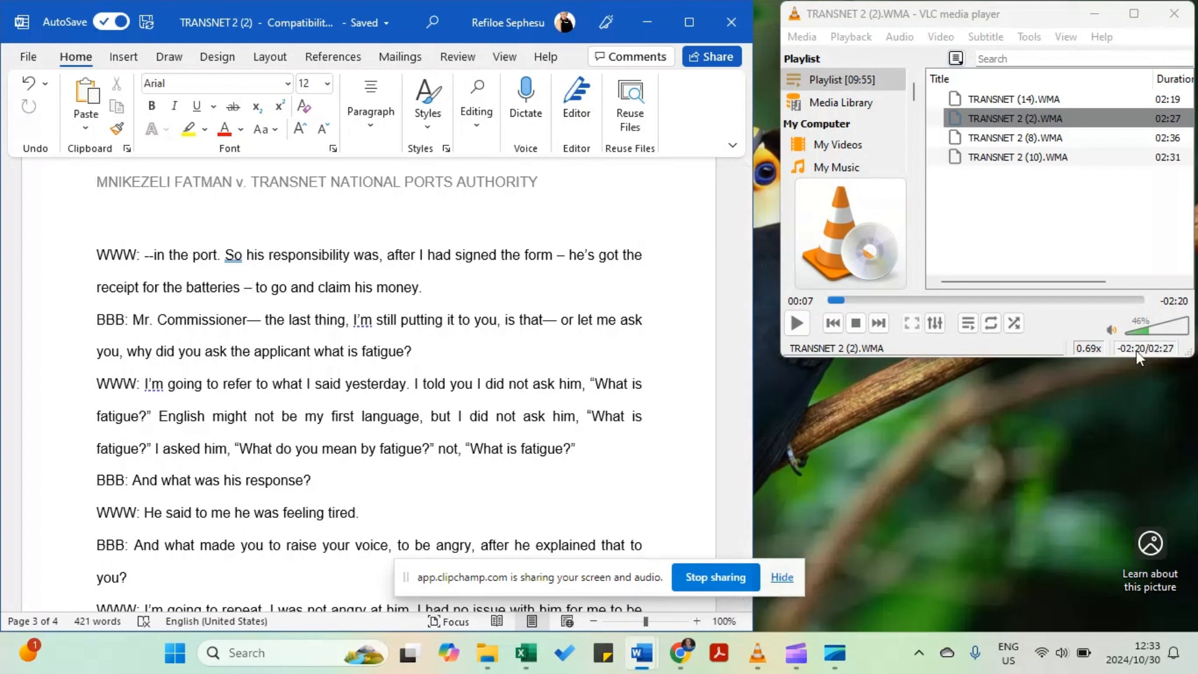
- Rewind the audio a few seconds and play it up to 00:27, hiding the screen-sharing bar while it plays
double_click(1122, 346)
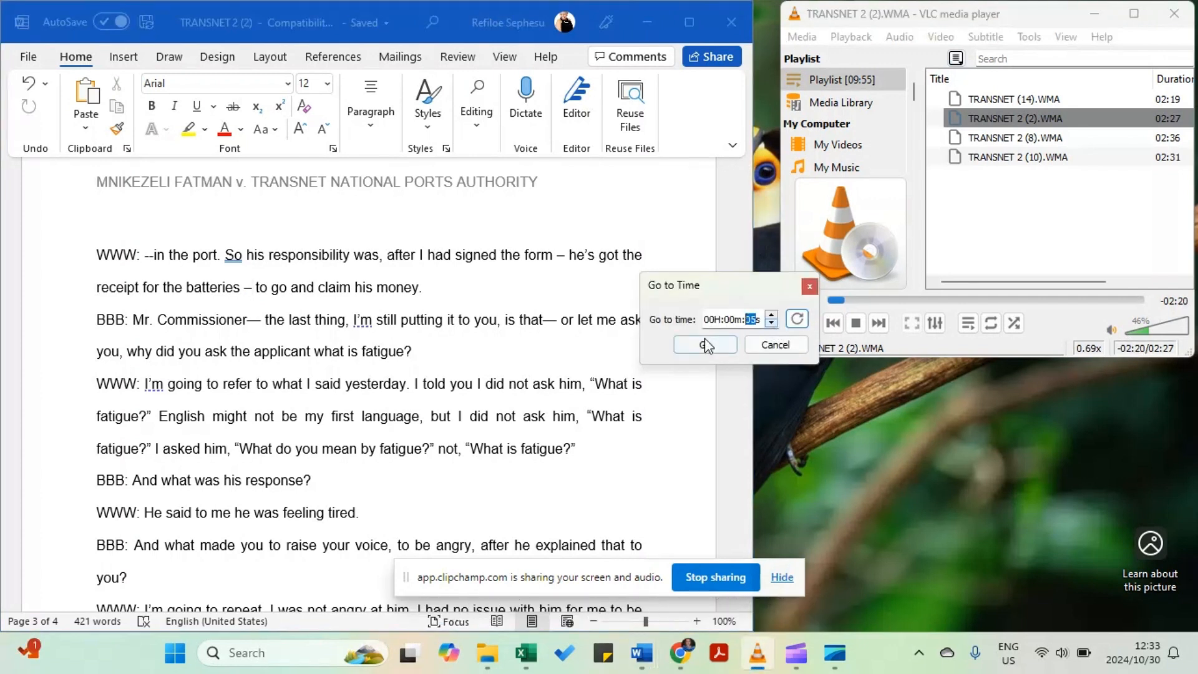
click(707, 344)
click(797, 321)
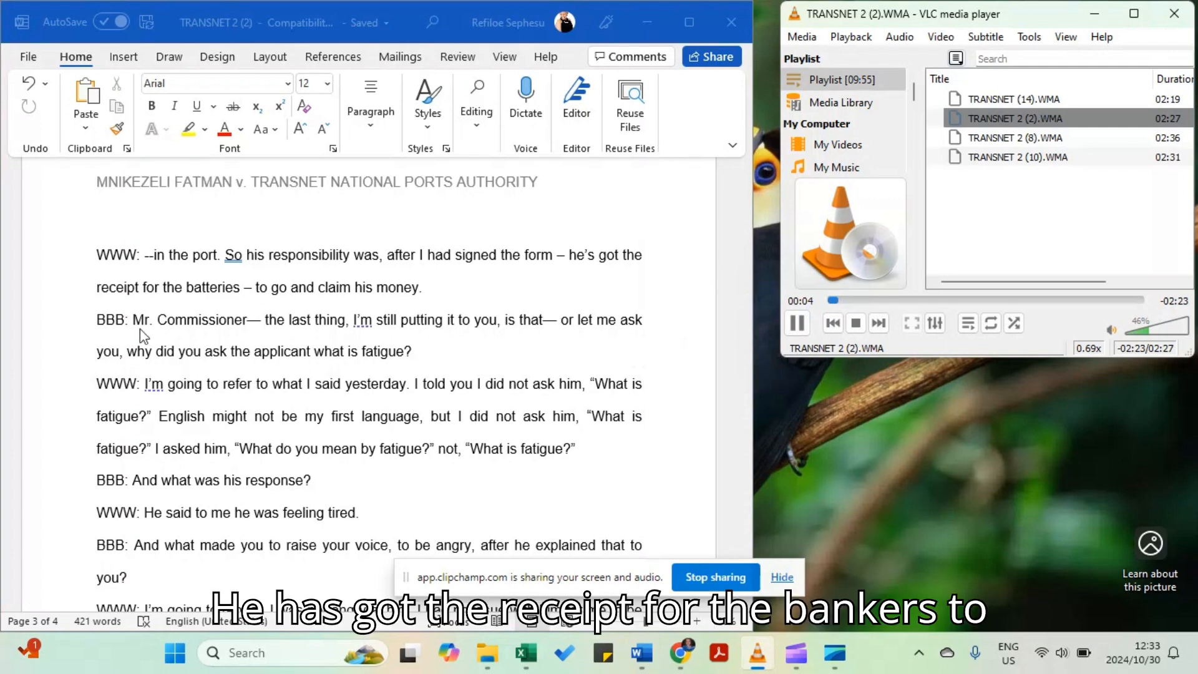
key(alt+Tab)
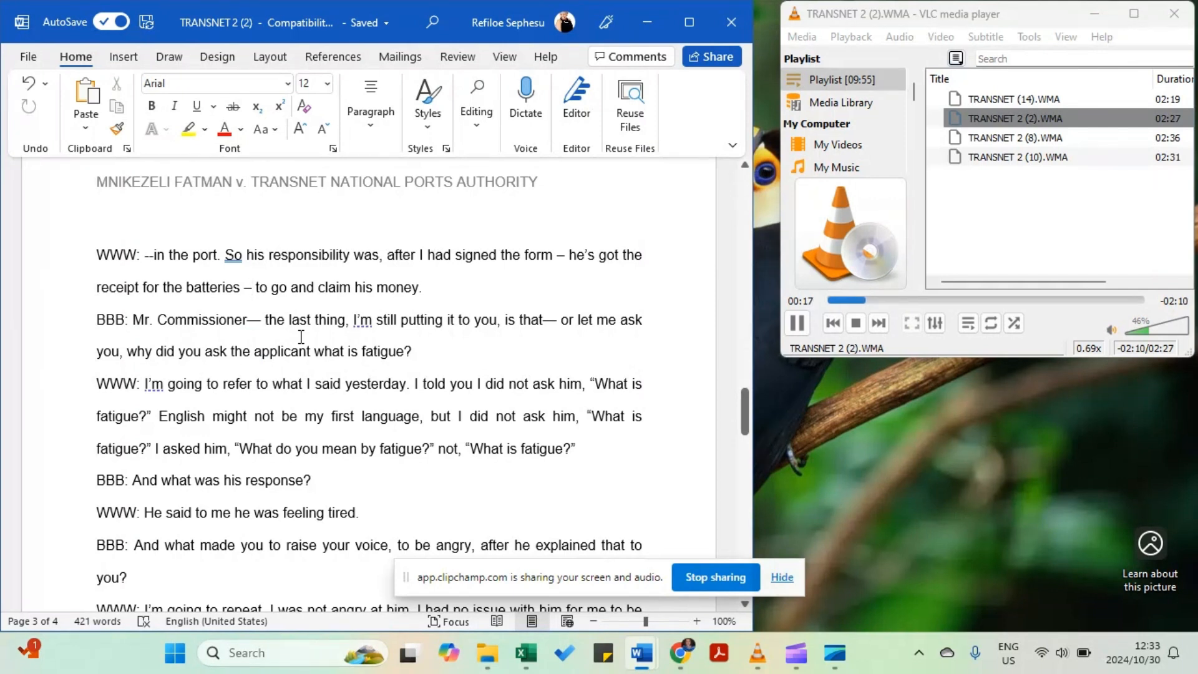
click(782, 578)
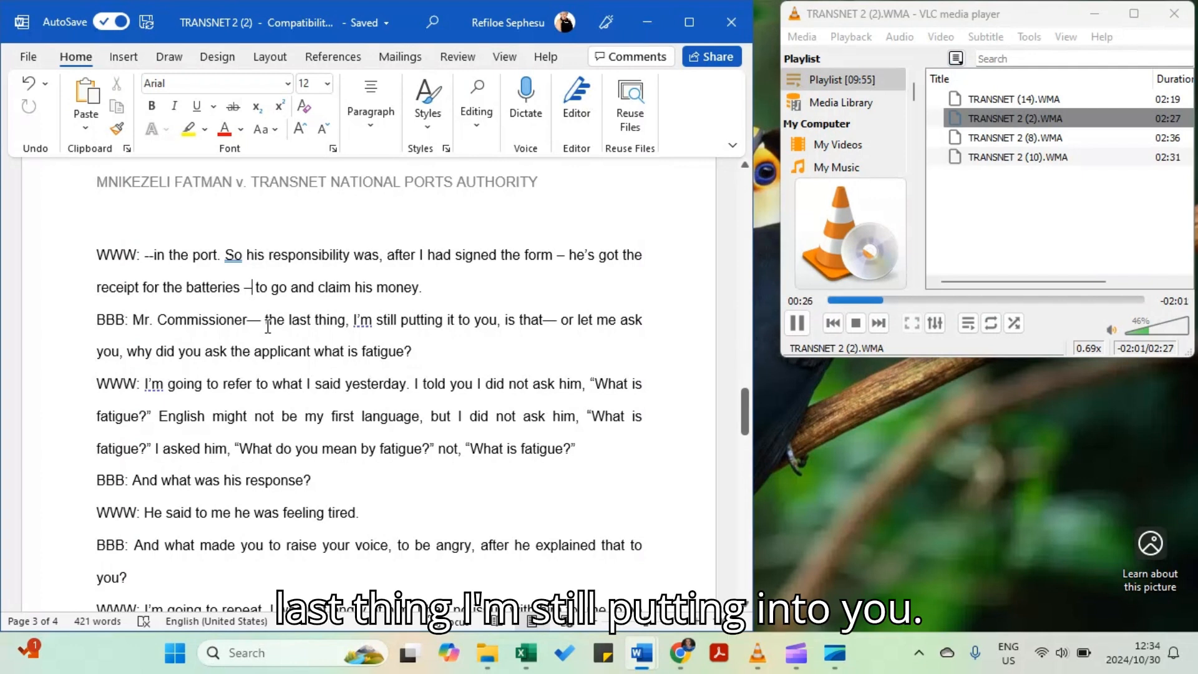
click(800, 329)
- Highlight the false start "Mr. Commissioner—" in the first BBB line to examine its dash
click(128, 319)
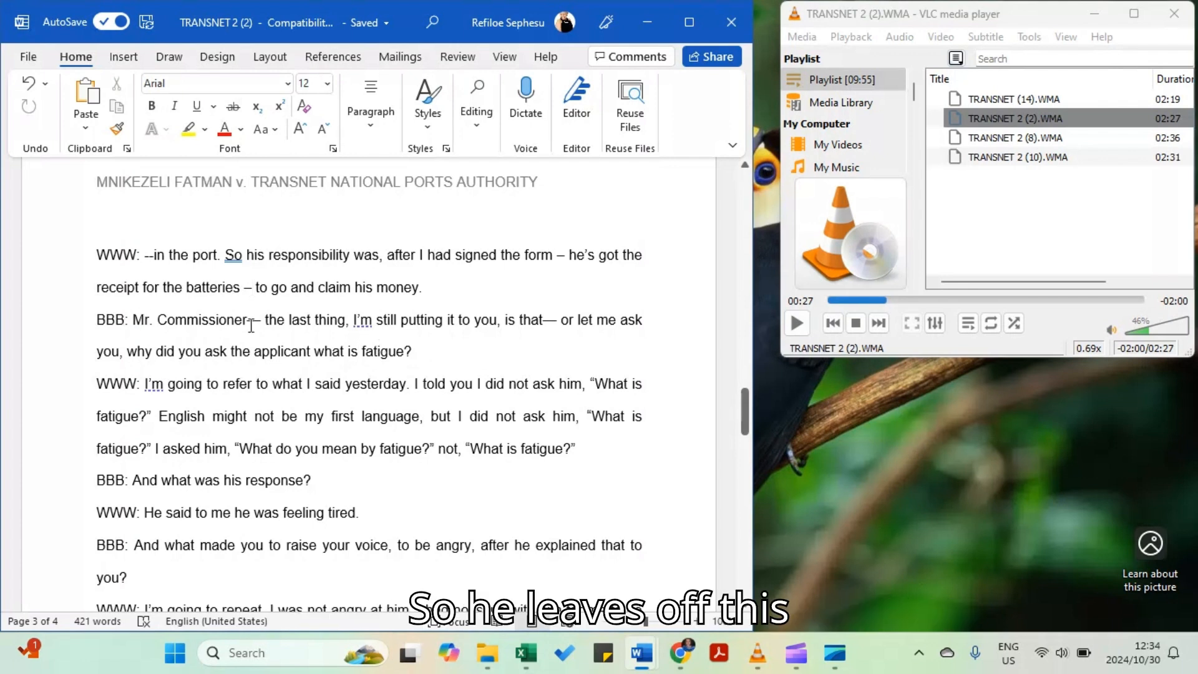
drag(132, 322, 261, 323)
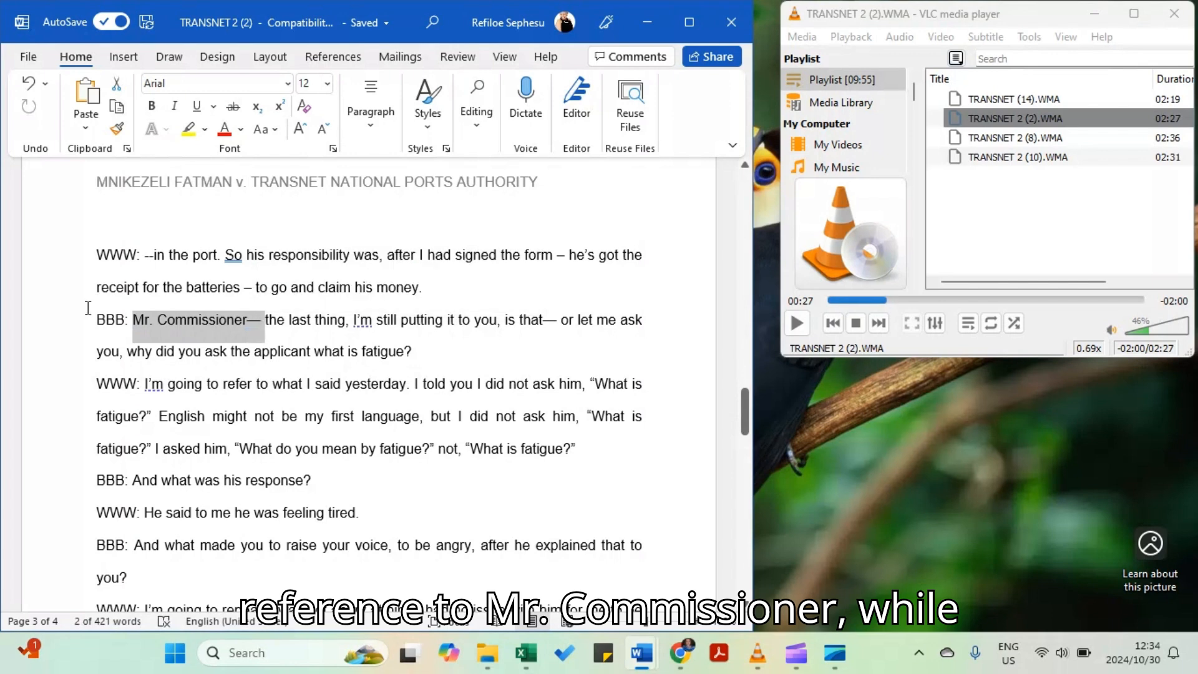
click(260, 319)
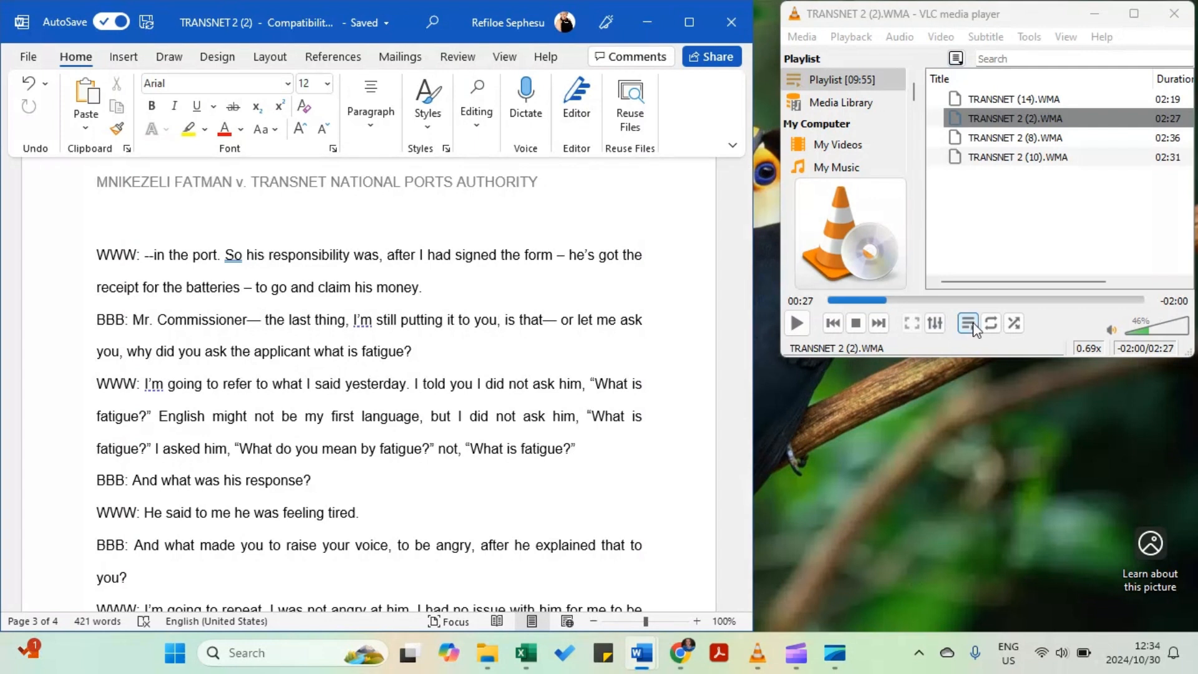
drag(133, 320, 260, 324)
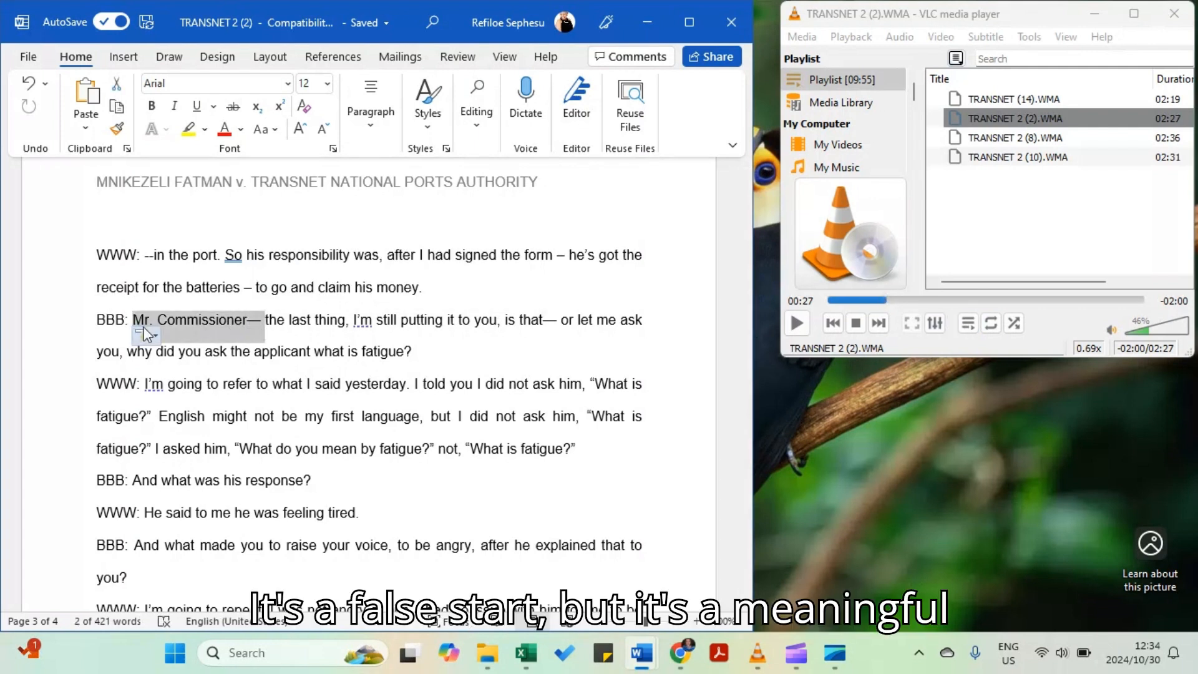
click(266, 322)
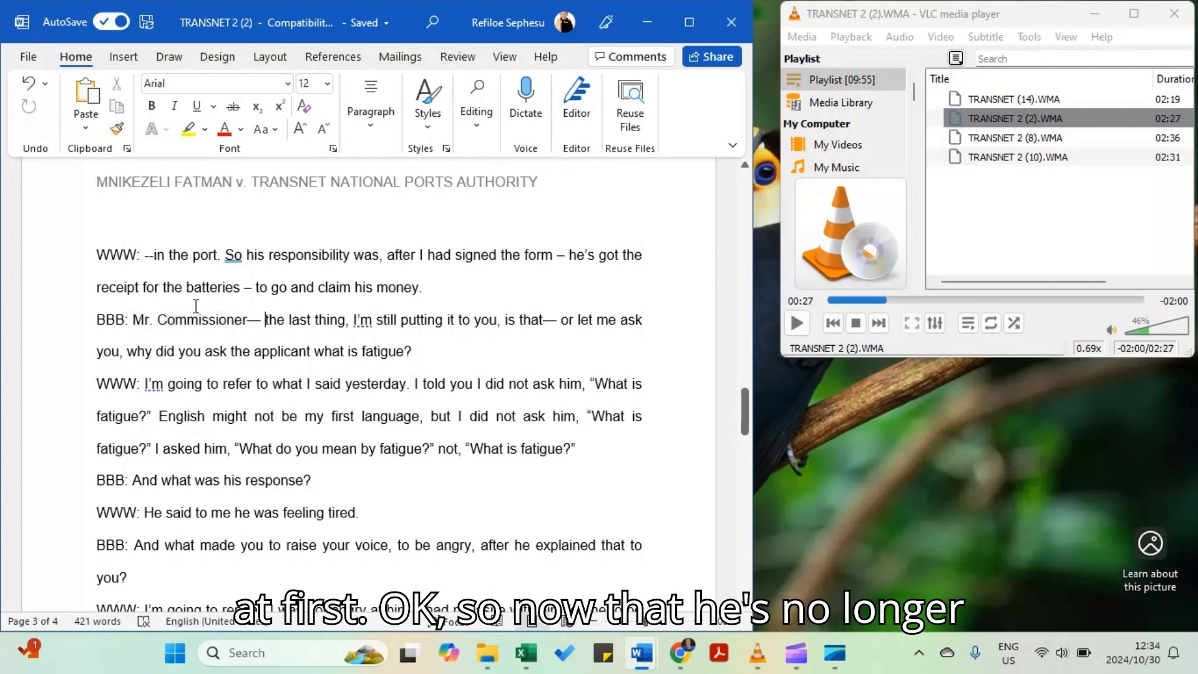
- Replay the audio from 00:24 to 00:38 and highlight the abandoned phrase "is that—" in the first BBB line
double_click(1144, 348)
double_click(772, 324)
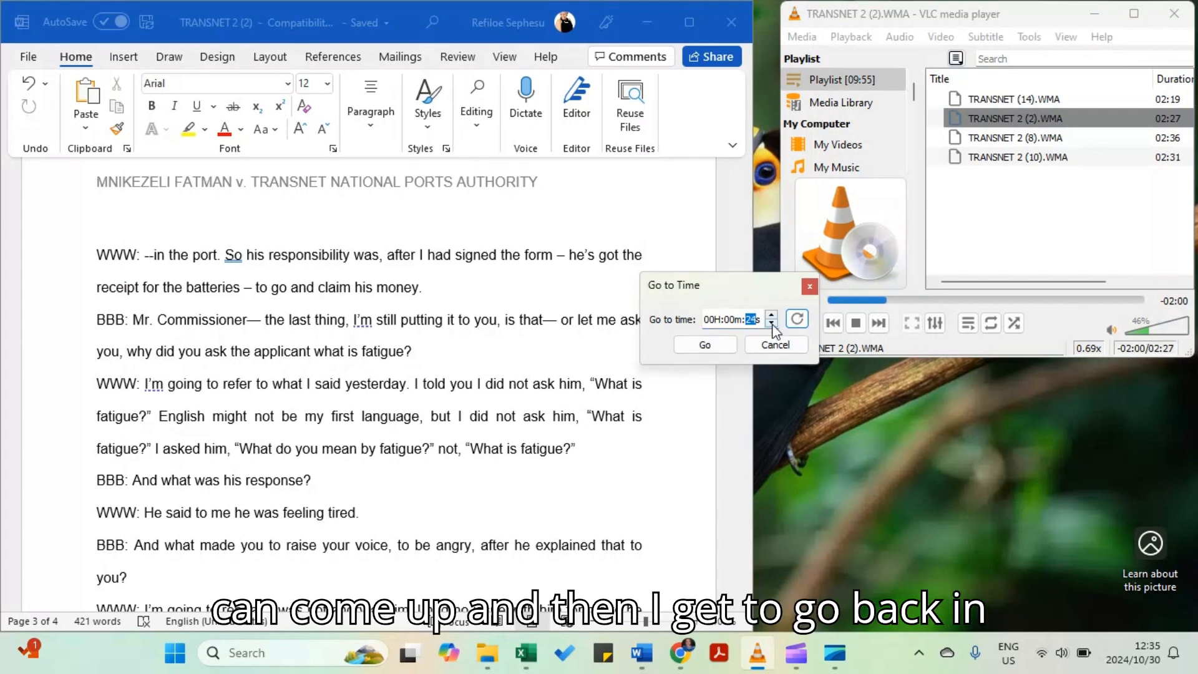
click(718, 344)
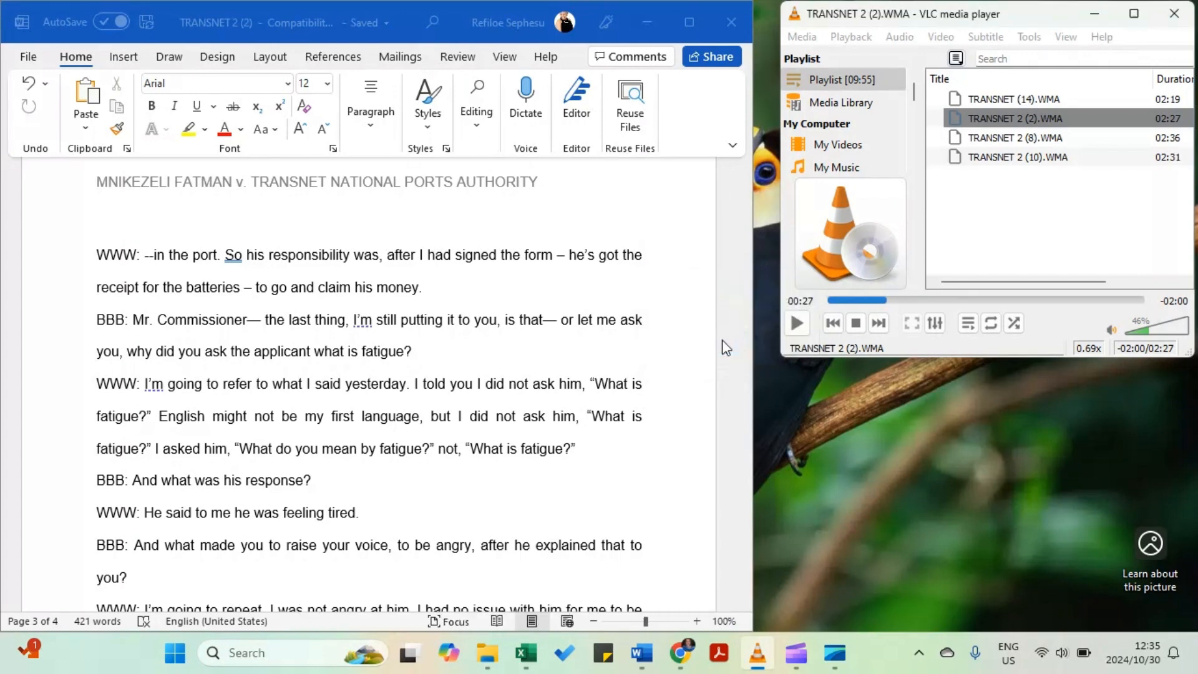
click(800, 324)
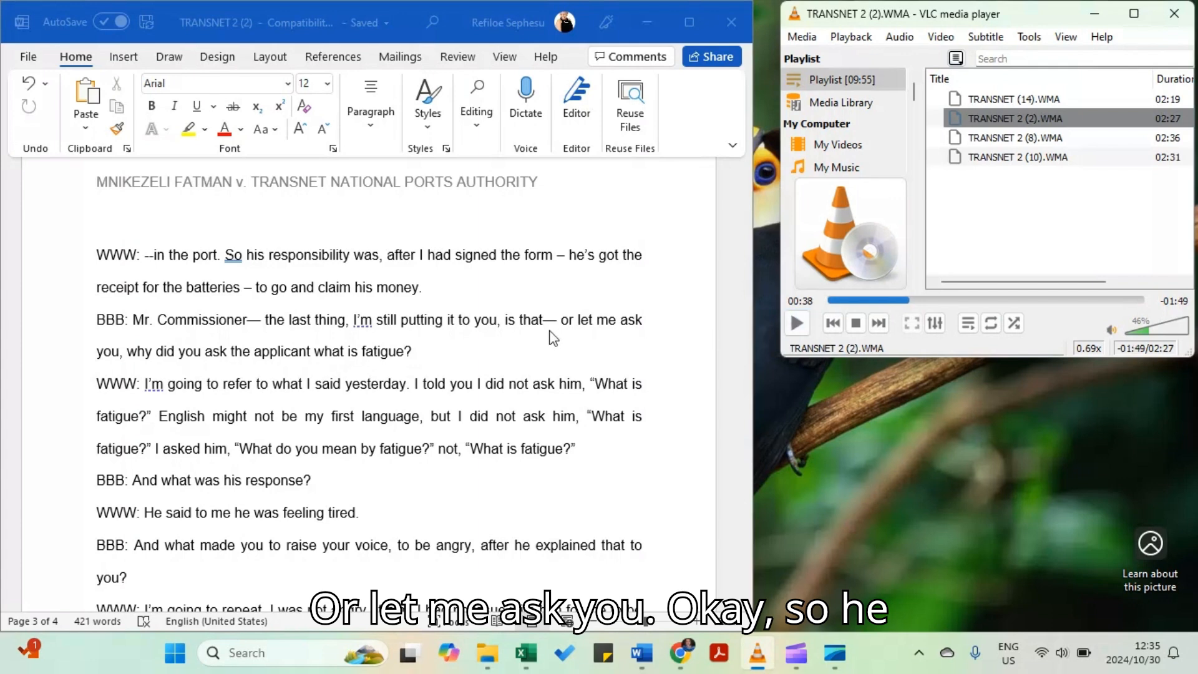
drag(551, 331, 498, 320)
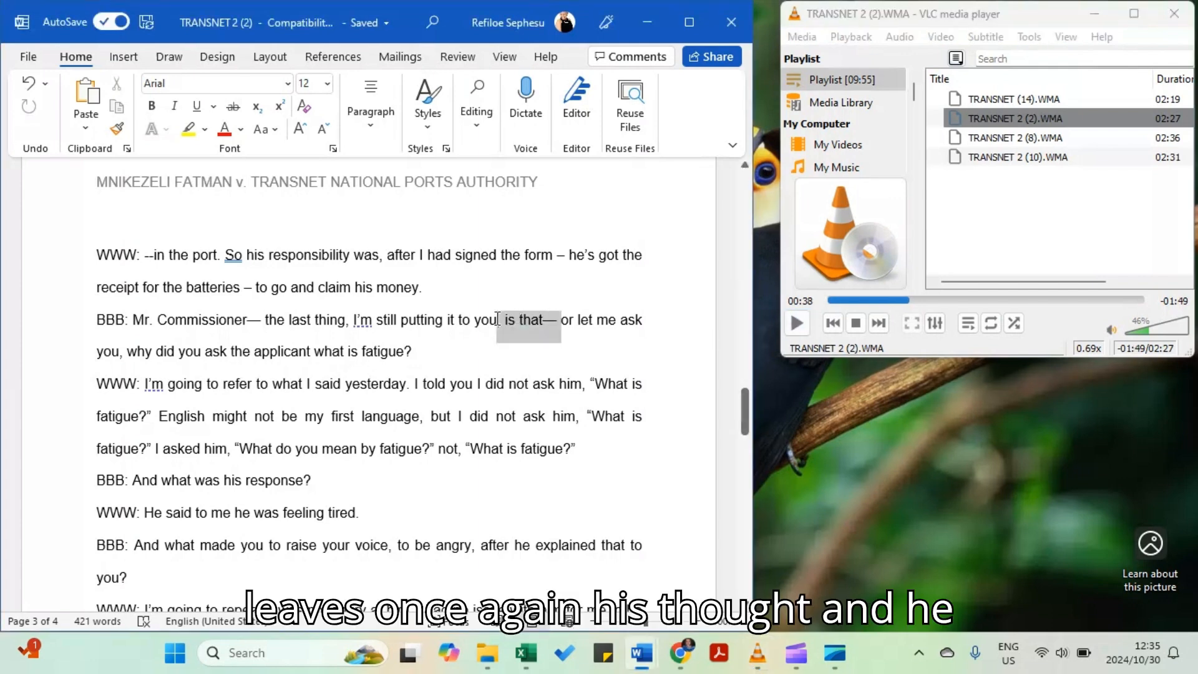
click(569, 320)
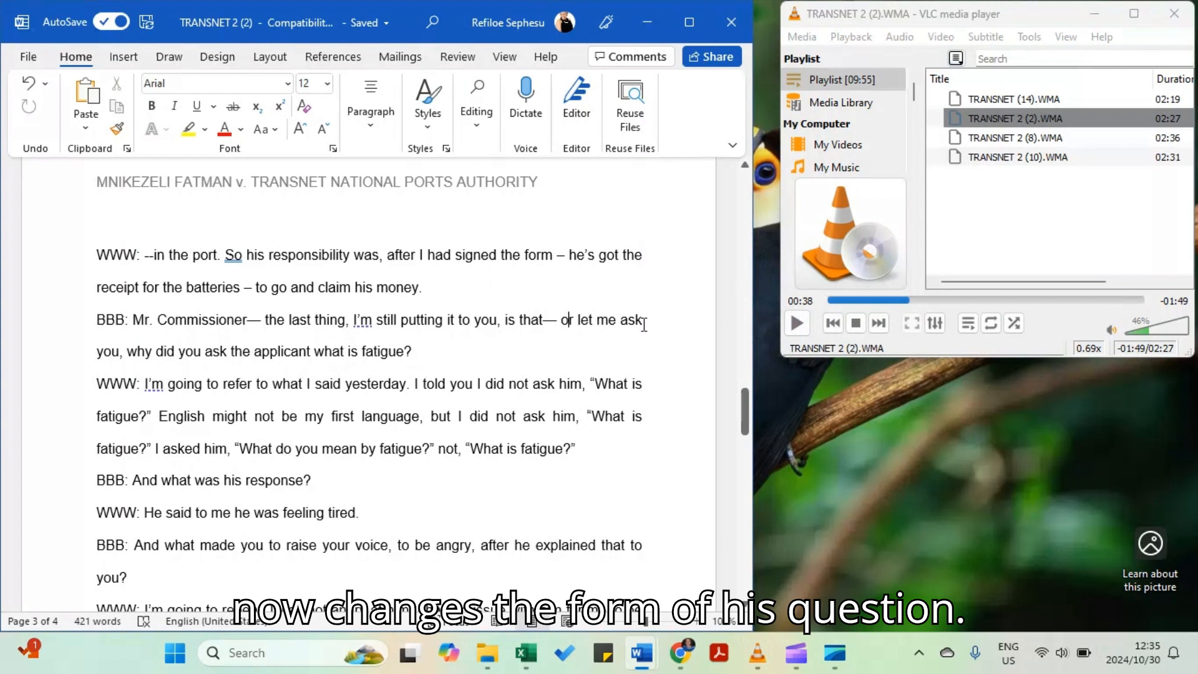
- Replay the audio from 00:36 to 00:58 to check WWW's reply up to "English might not be my first language"
double_click(1136, 350)
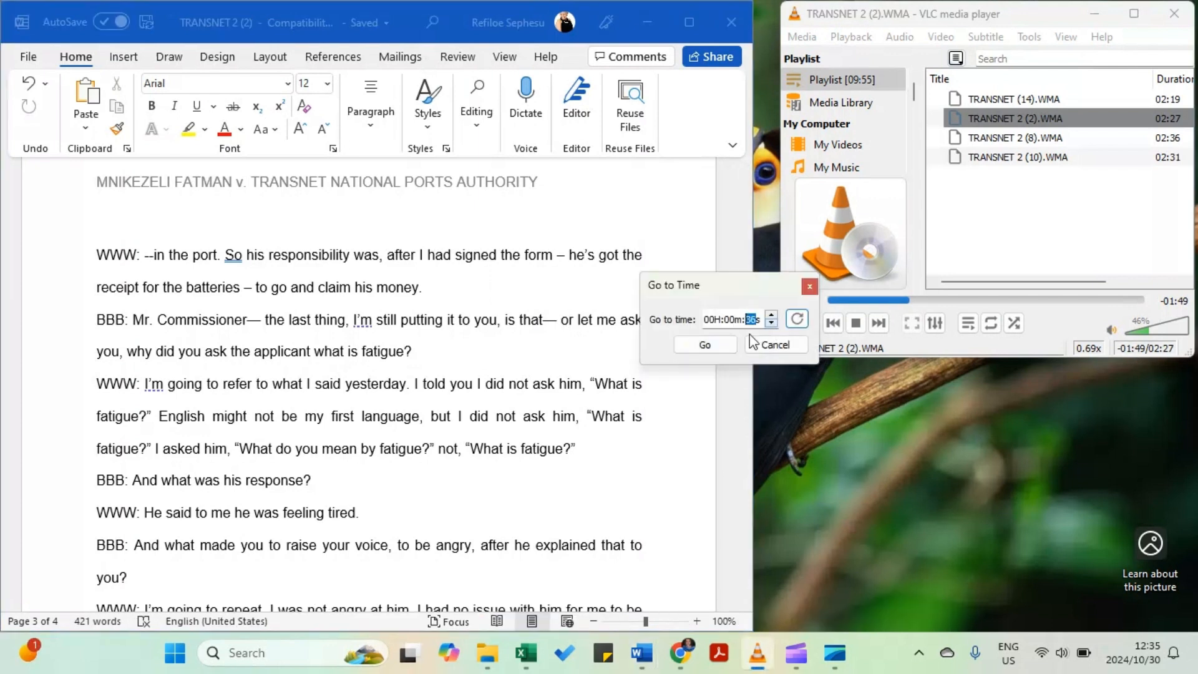
click(705, 345)
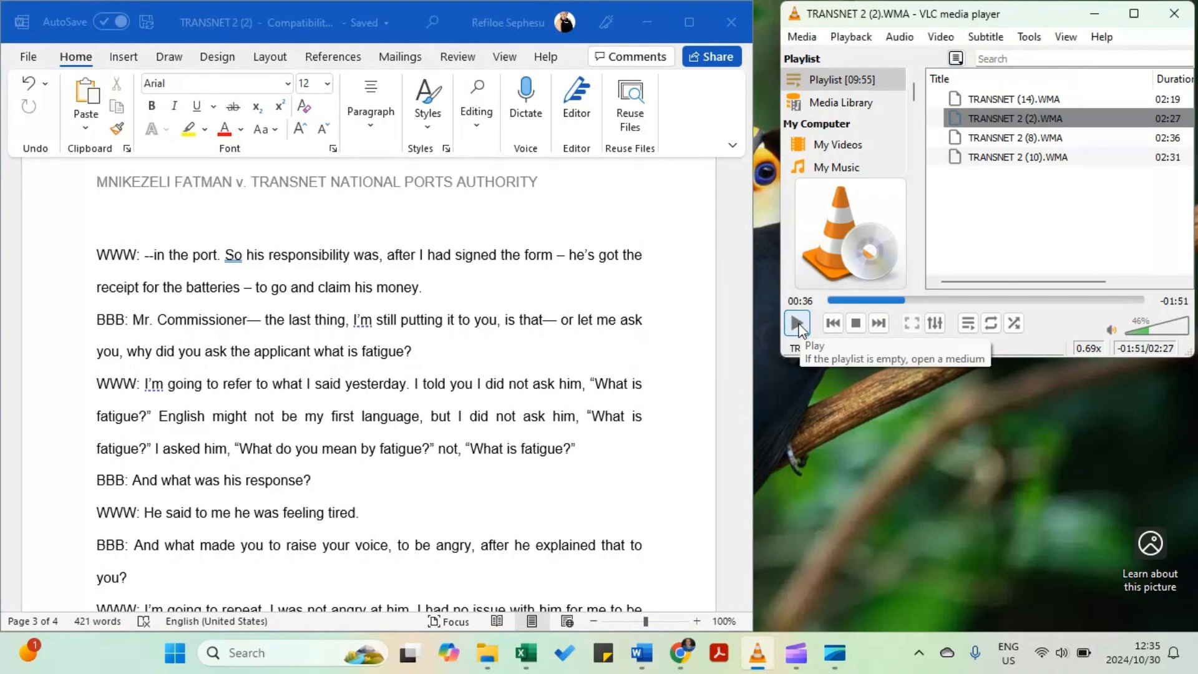
click(798, 324)
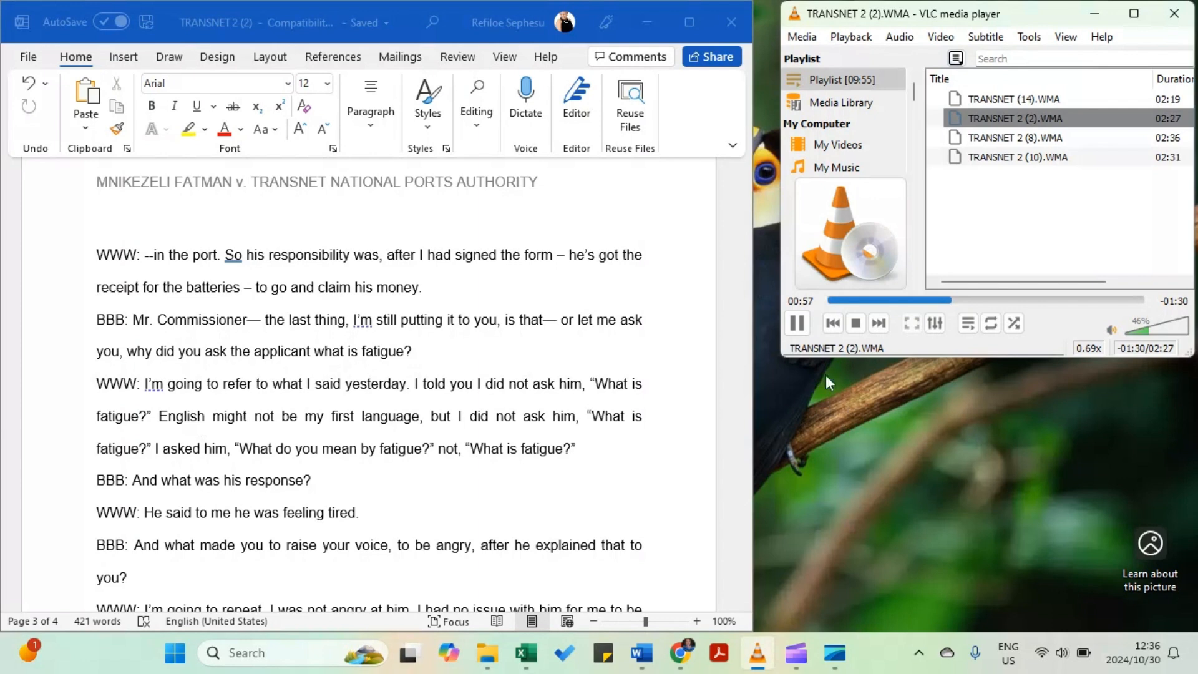
click(800, 324)
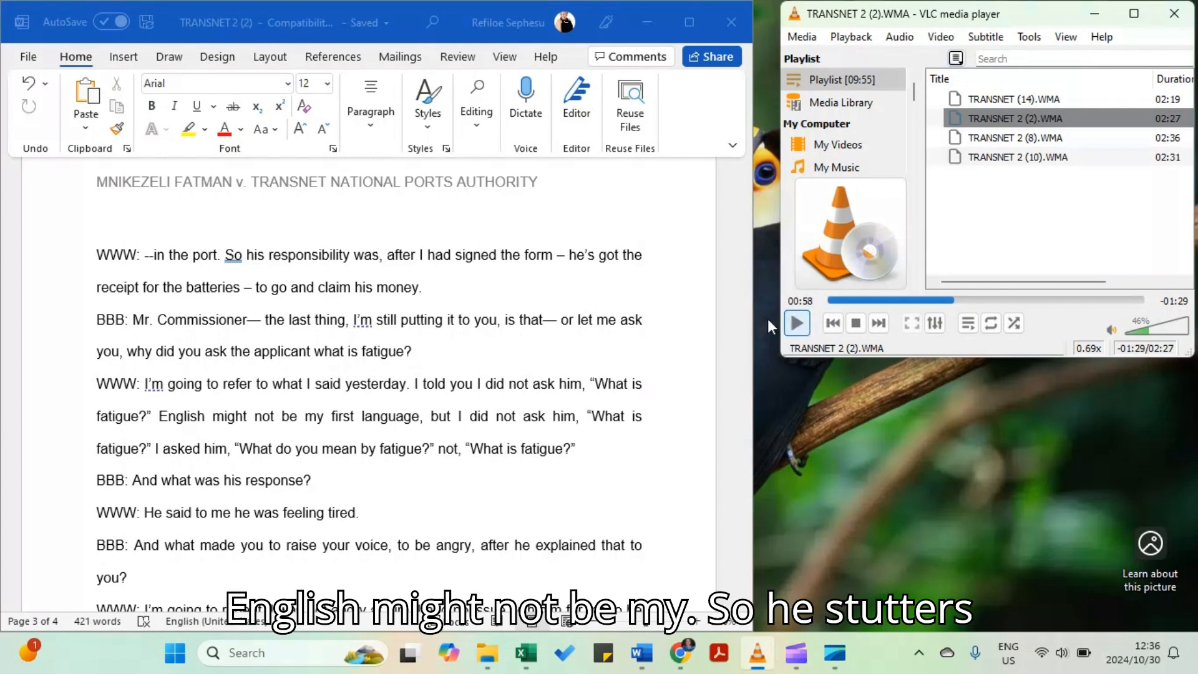
click(156, 416)
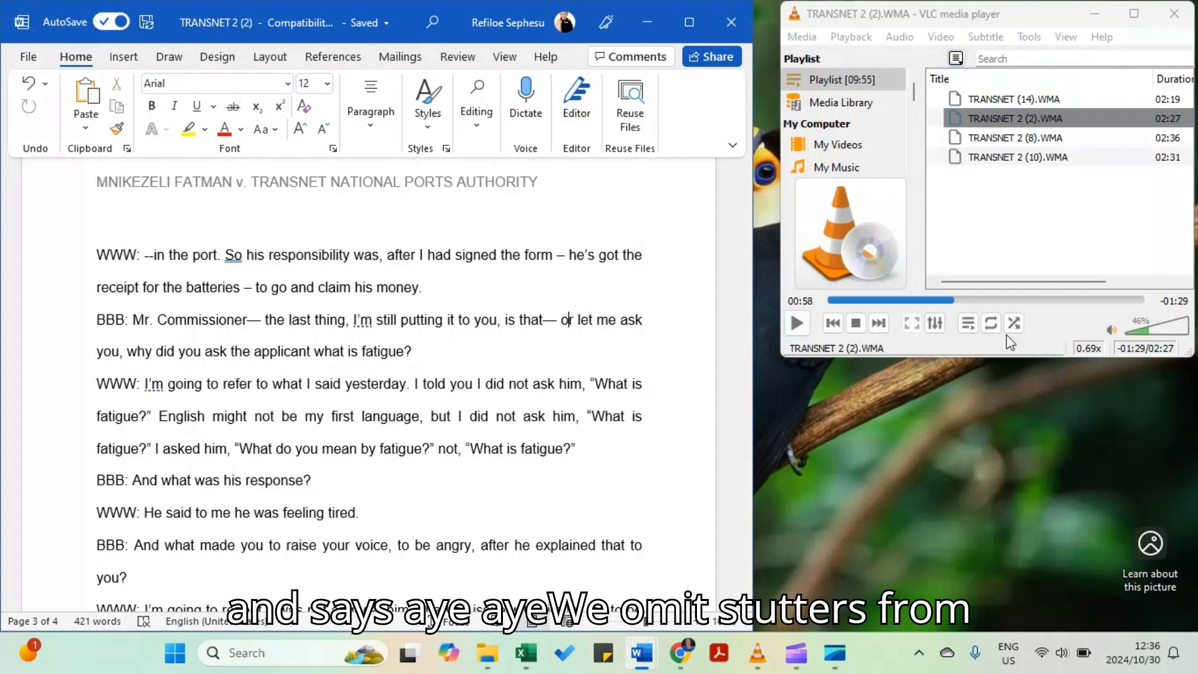
- Replay the audio from about 00:55 to 01:08 to check WWW's reply through its closing "What is fatigue?"
double_click(1135, 347)
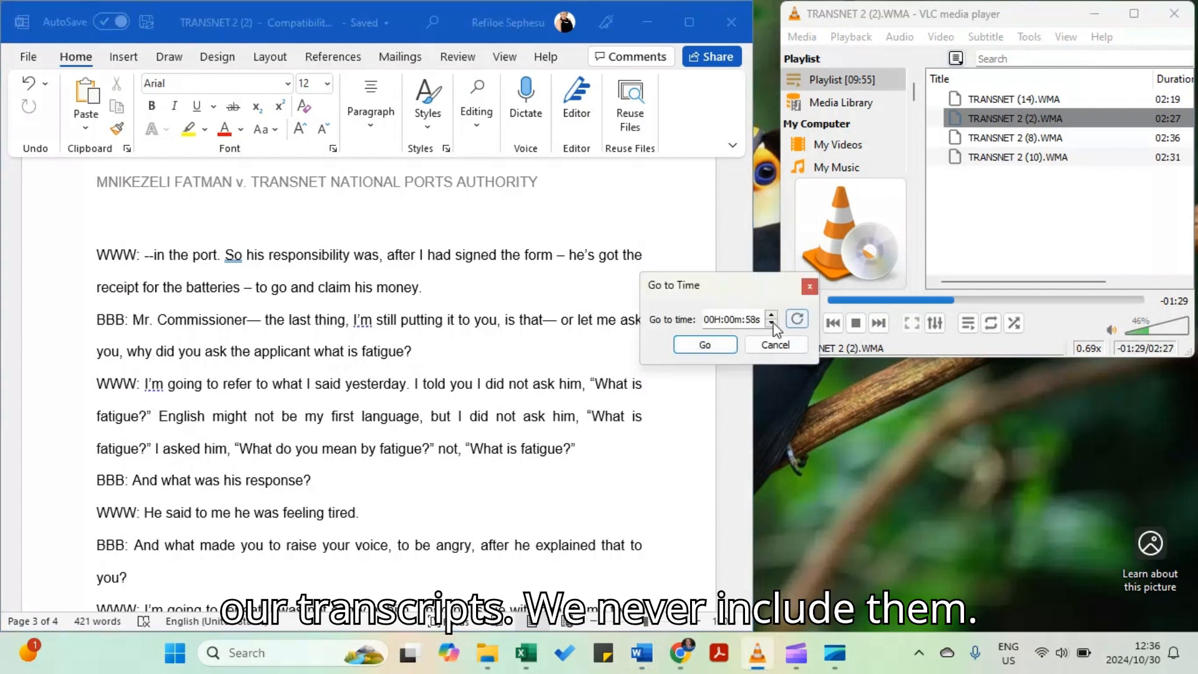
click(707, 345)
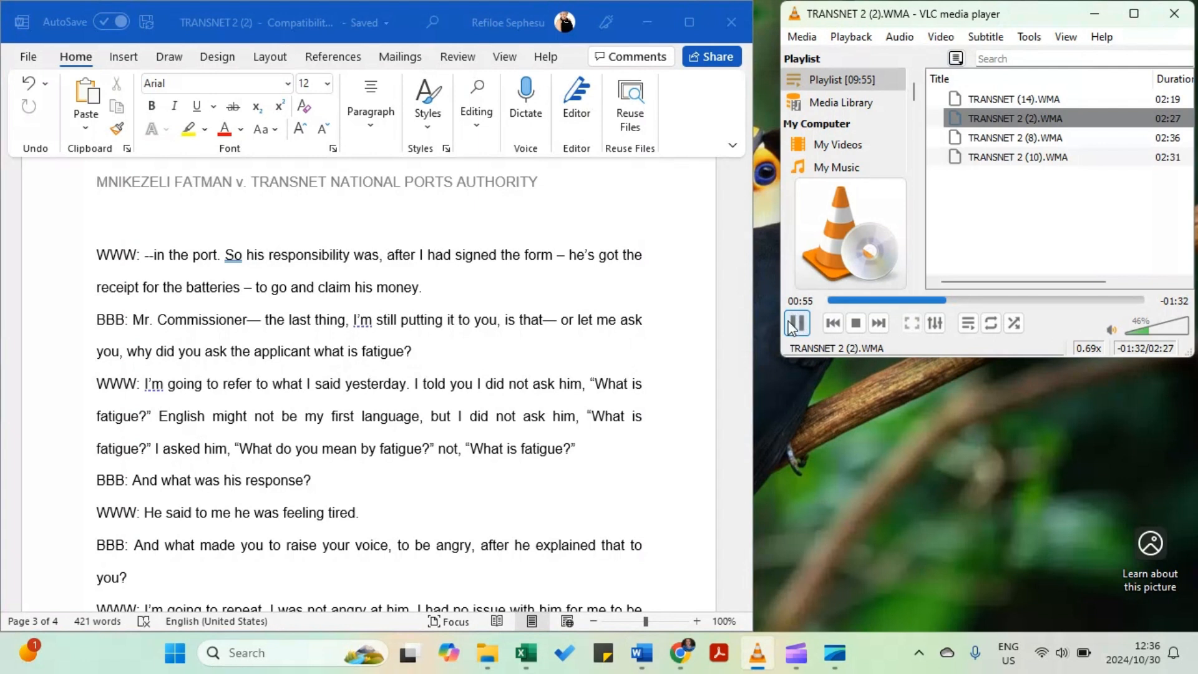
click(214, 421)
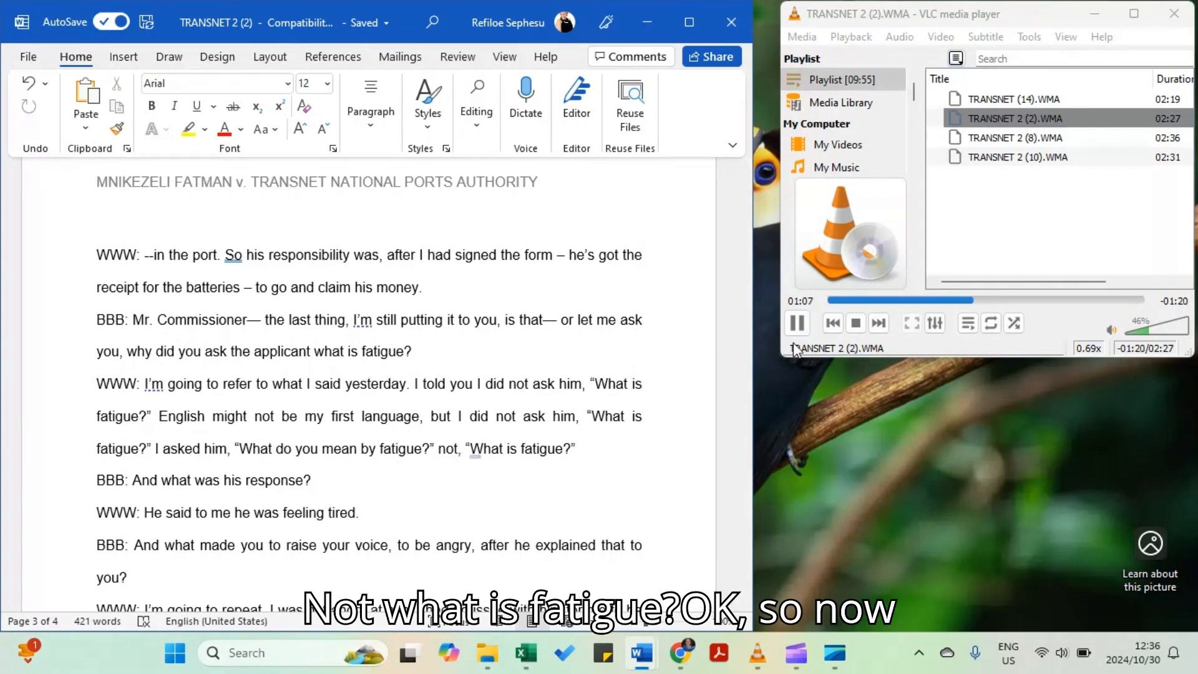
click(794, 324)
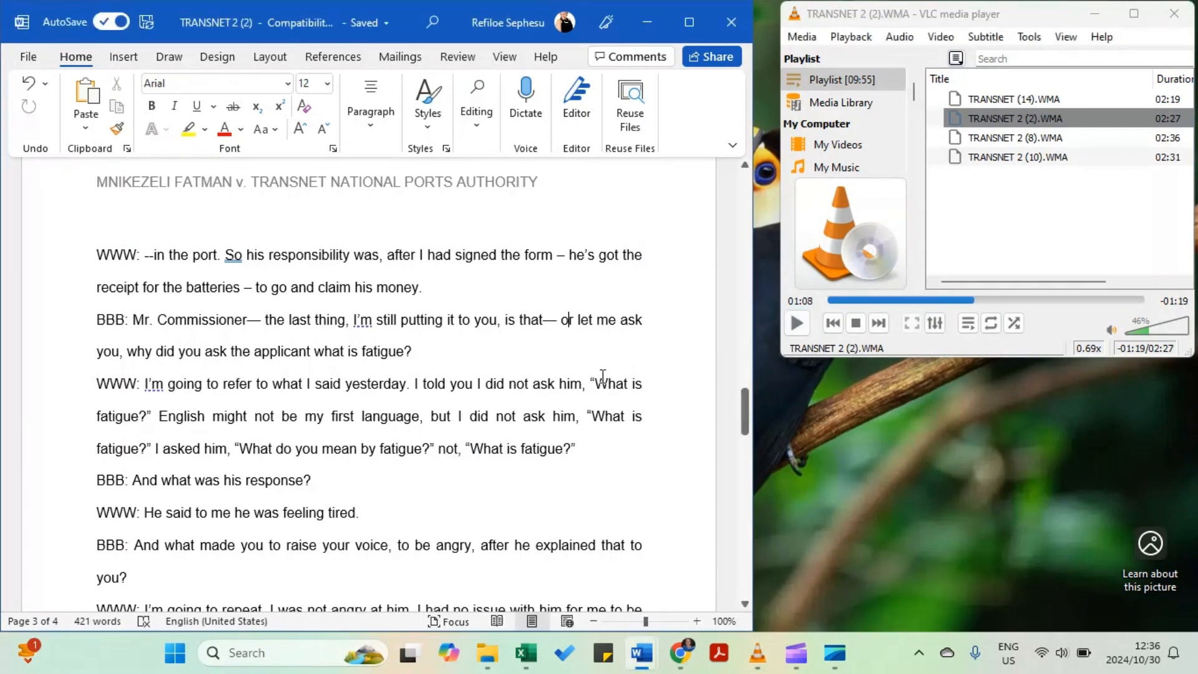
- Replace the double quotation marks around the first "What is fatigue?" in WWW's reply with single quotation marks
drag(596, 384, 590, 384)
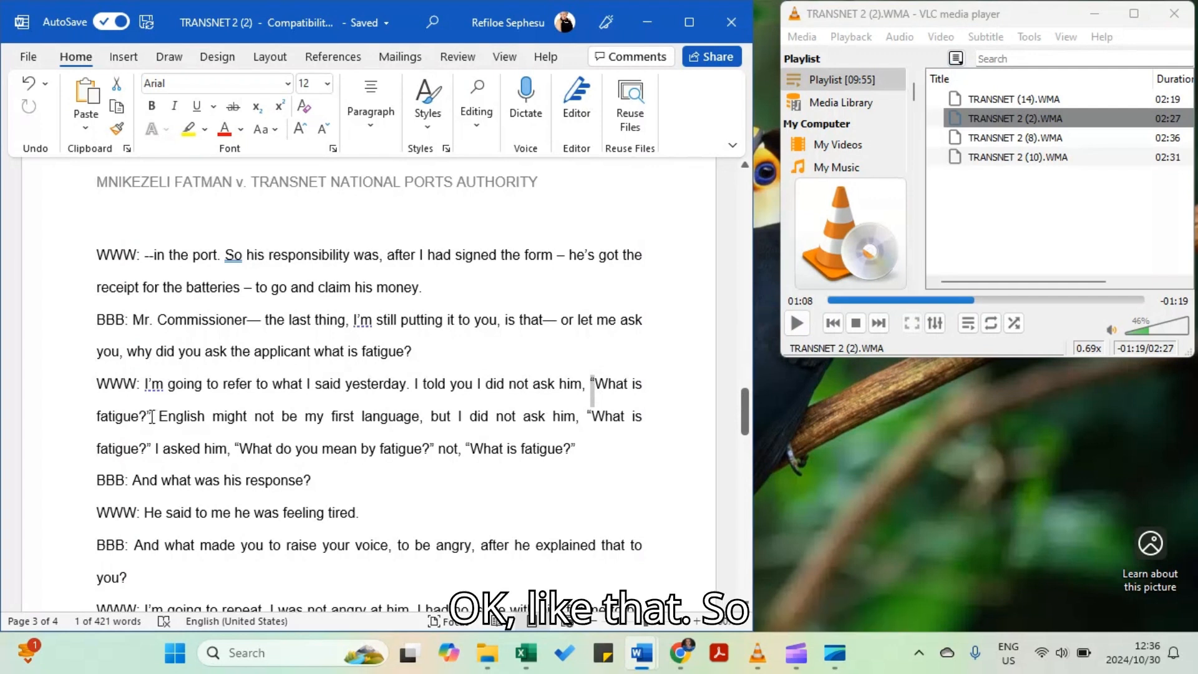
click(150, 416)
click(594, 383)
key(BackSpace)
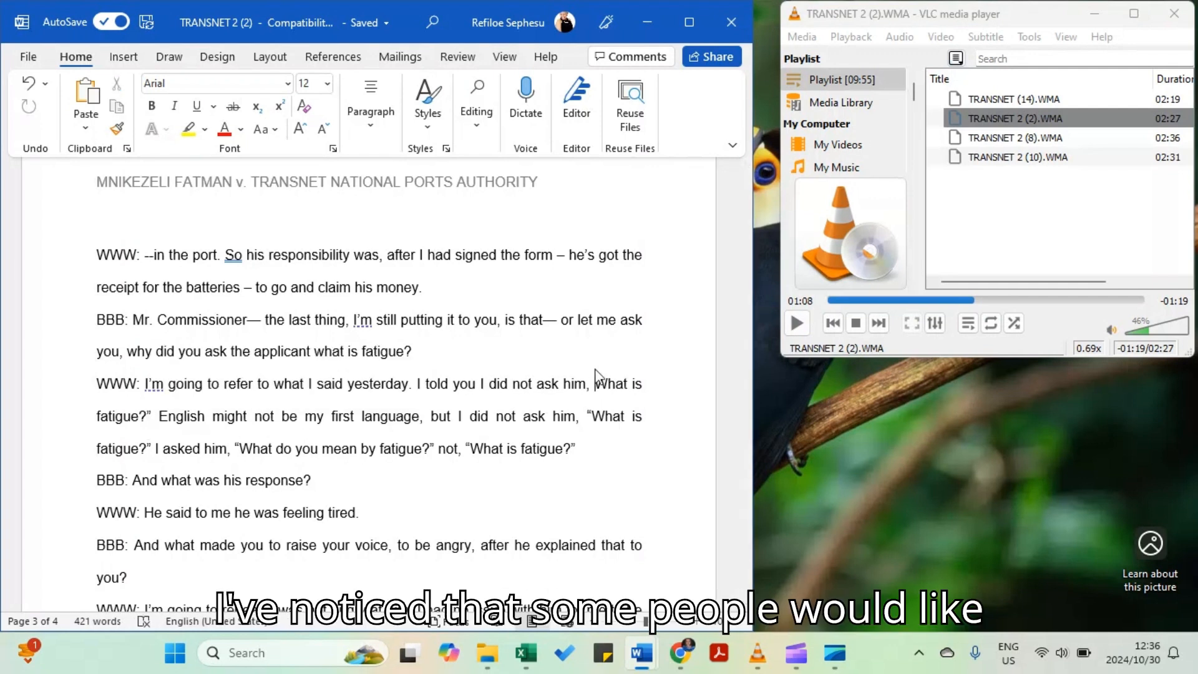
text(')
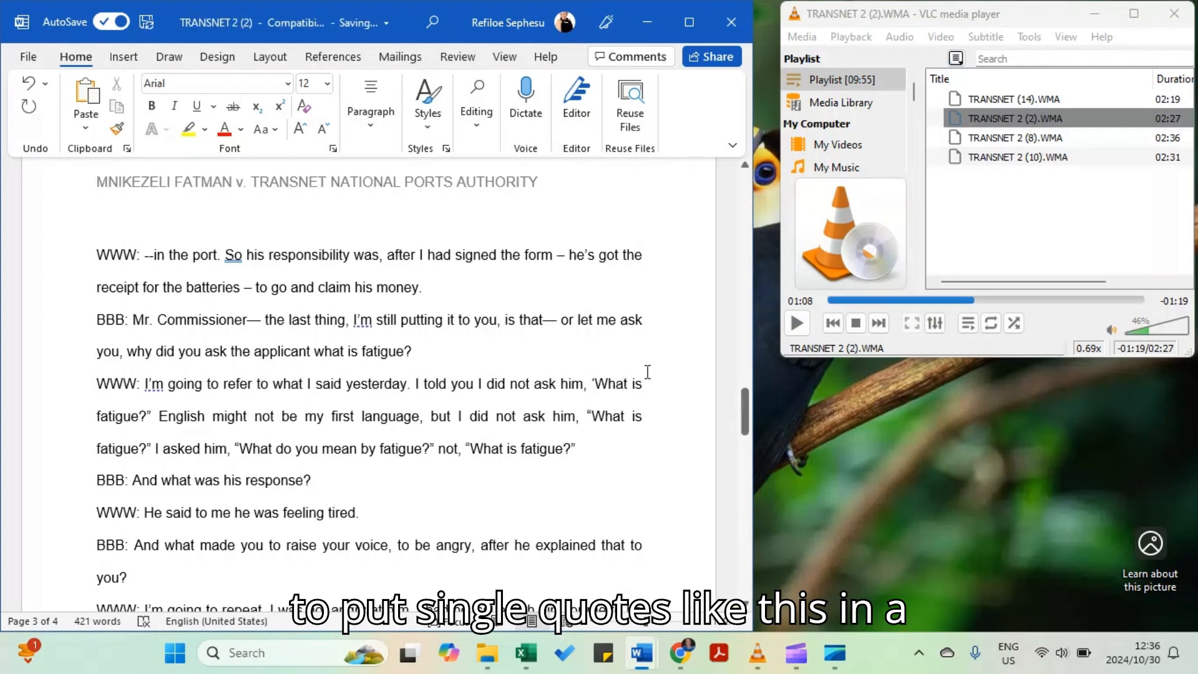
click(158, 419)
key(BackSpace)
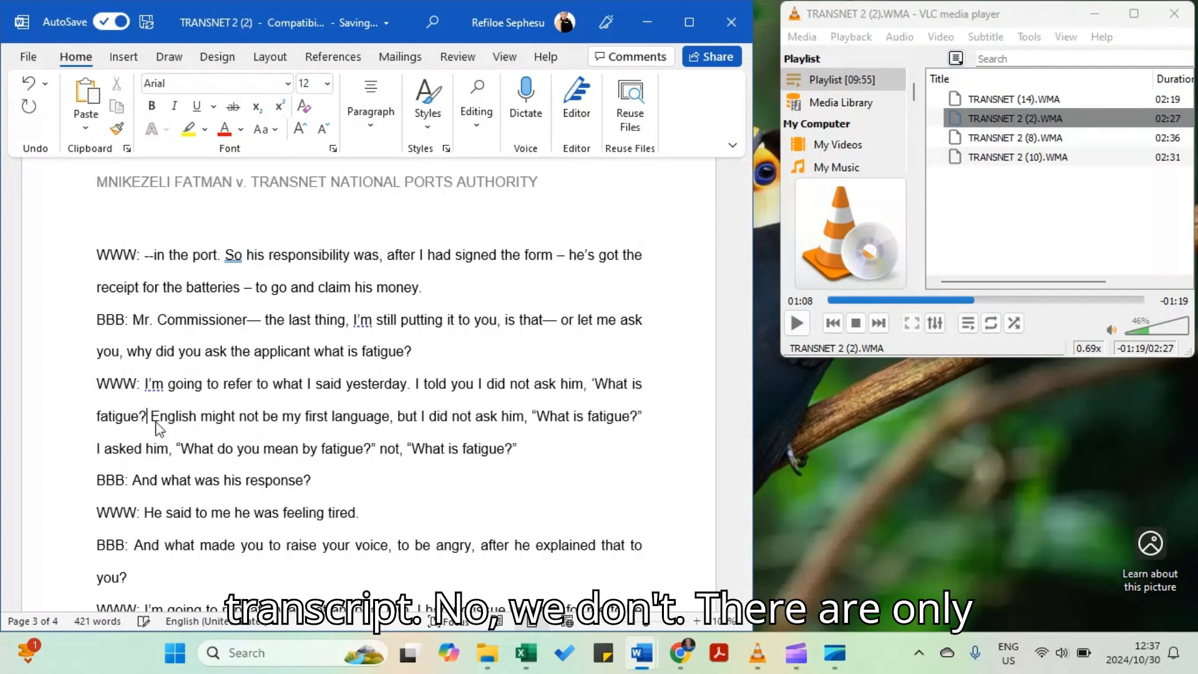
text(')
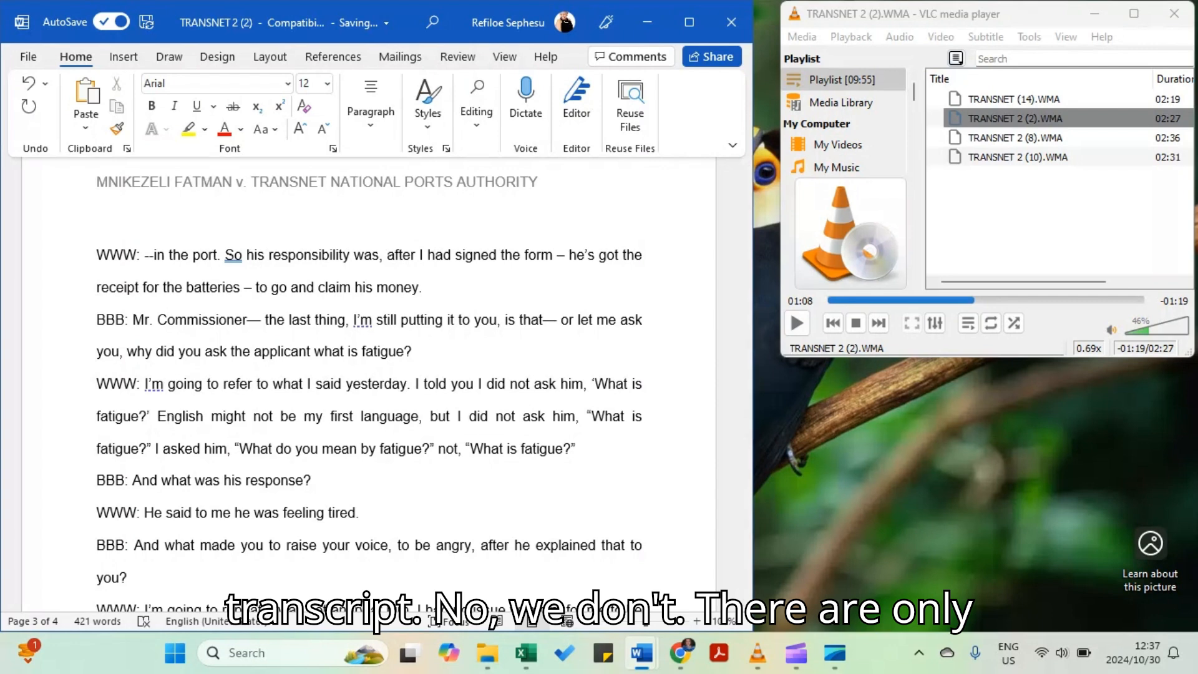
- Restore the double quotation marks around the first "What is fatigue?" in WWW's reply and highlight the whole quoted question
key(BackSpace)
text(")
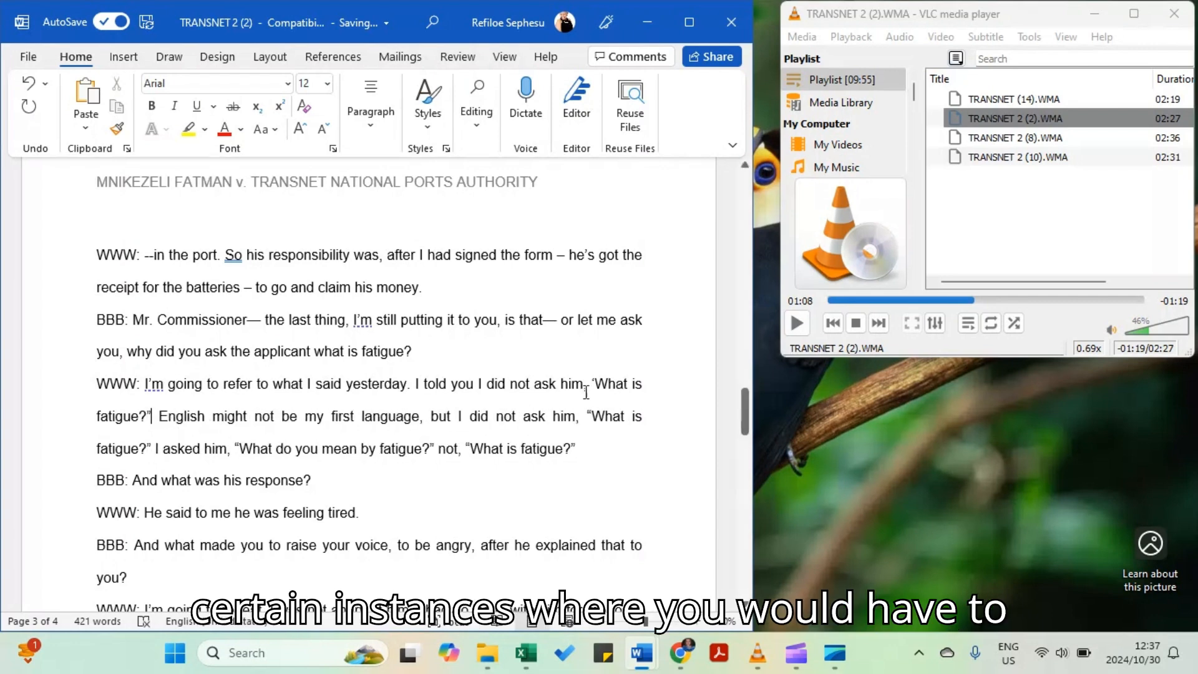
click(596, 384)
key(BackSpace)
text(")
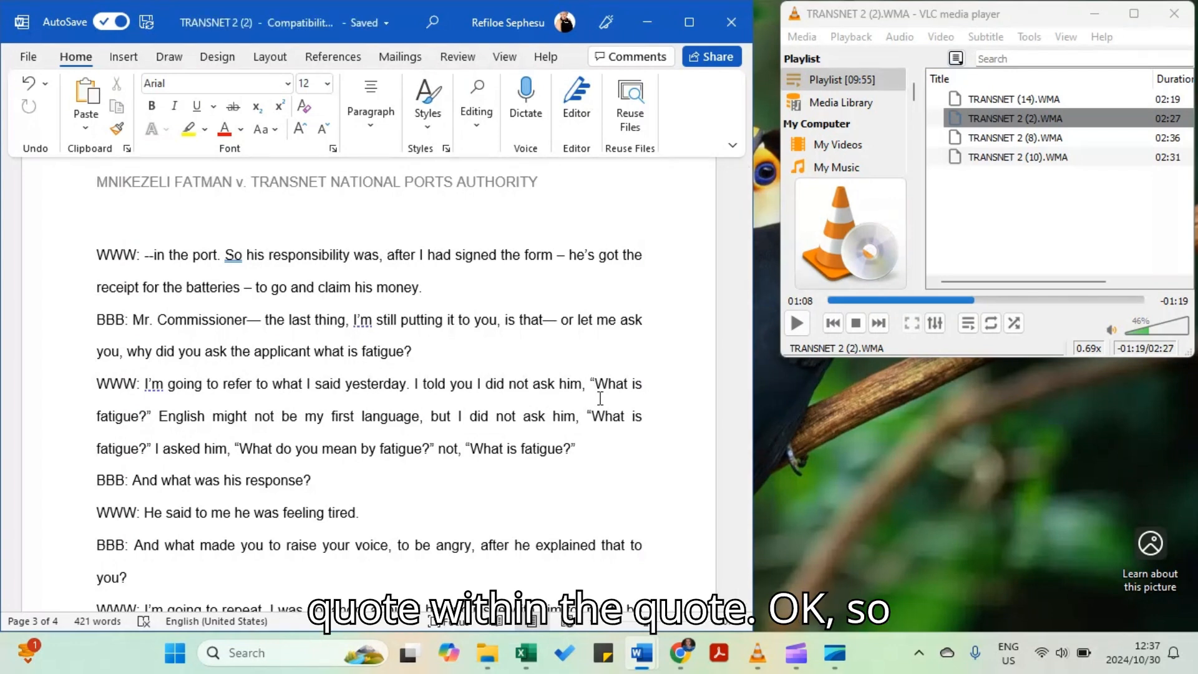
click(152, 417)
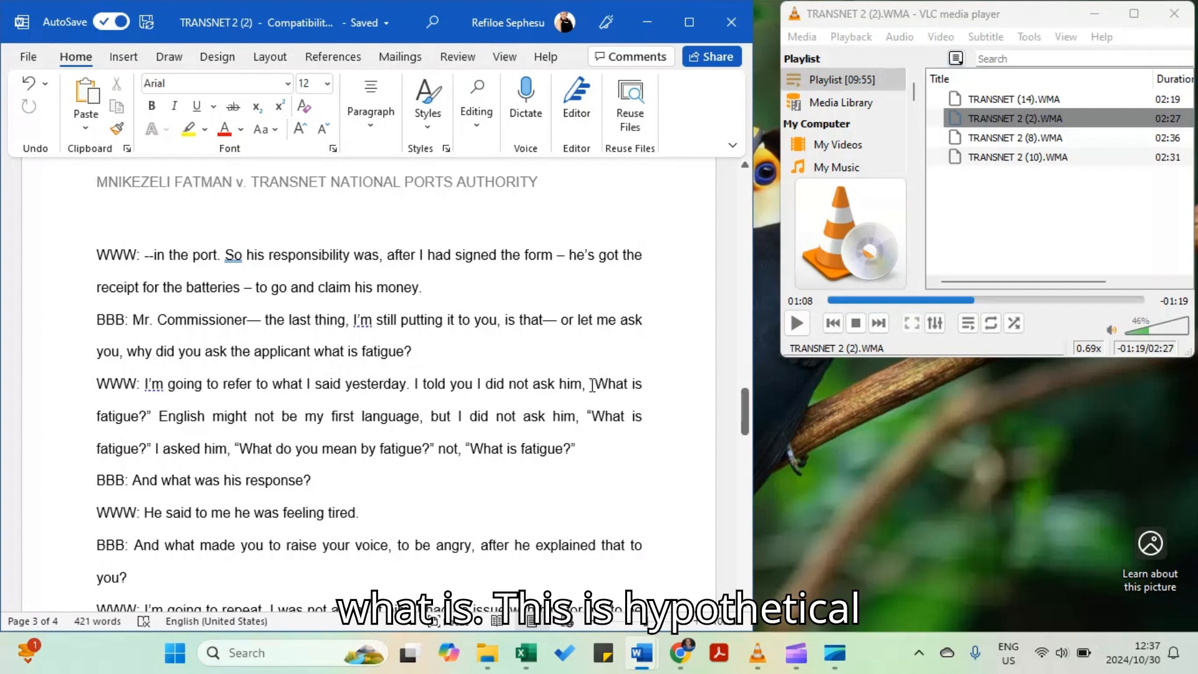
drag(590, 383, 150, 417)
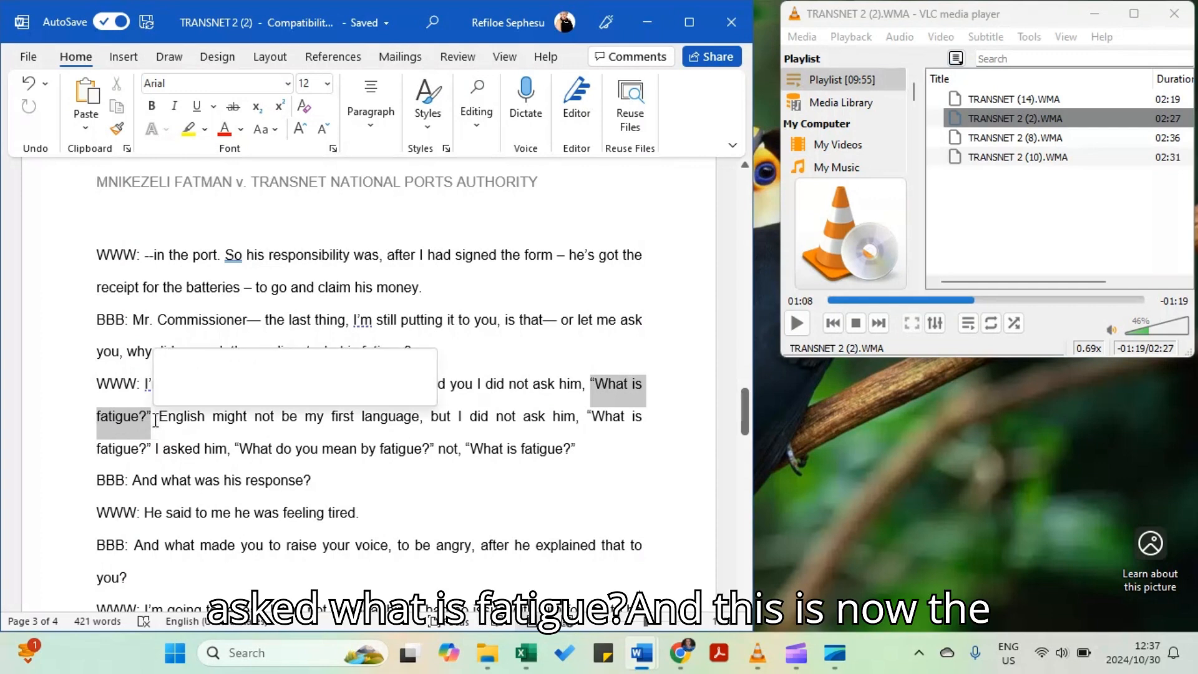
- Highlight the quote "What do you mean by fatigue?" in WWW's reply and replay the audio from 01:06 to 01:10
drag(235, 449, 436, 449)
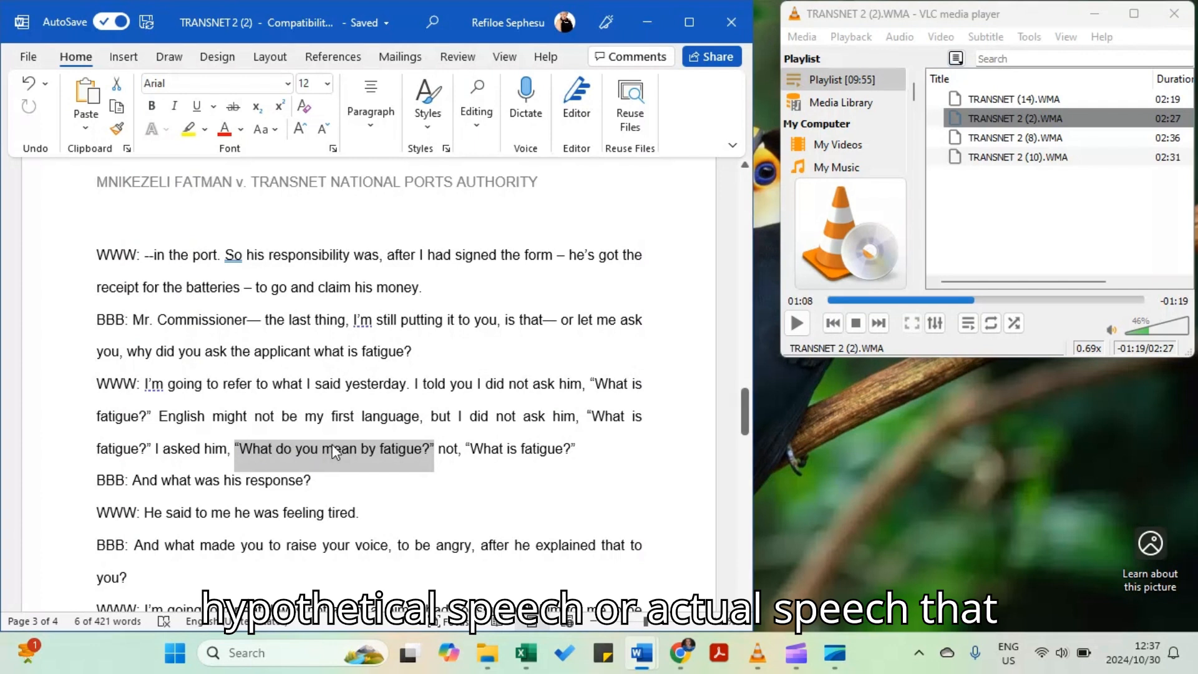
click(440, 450)
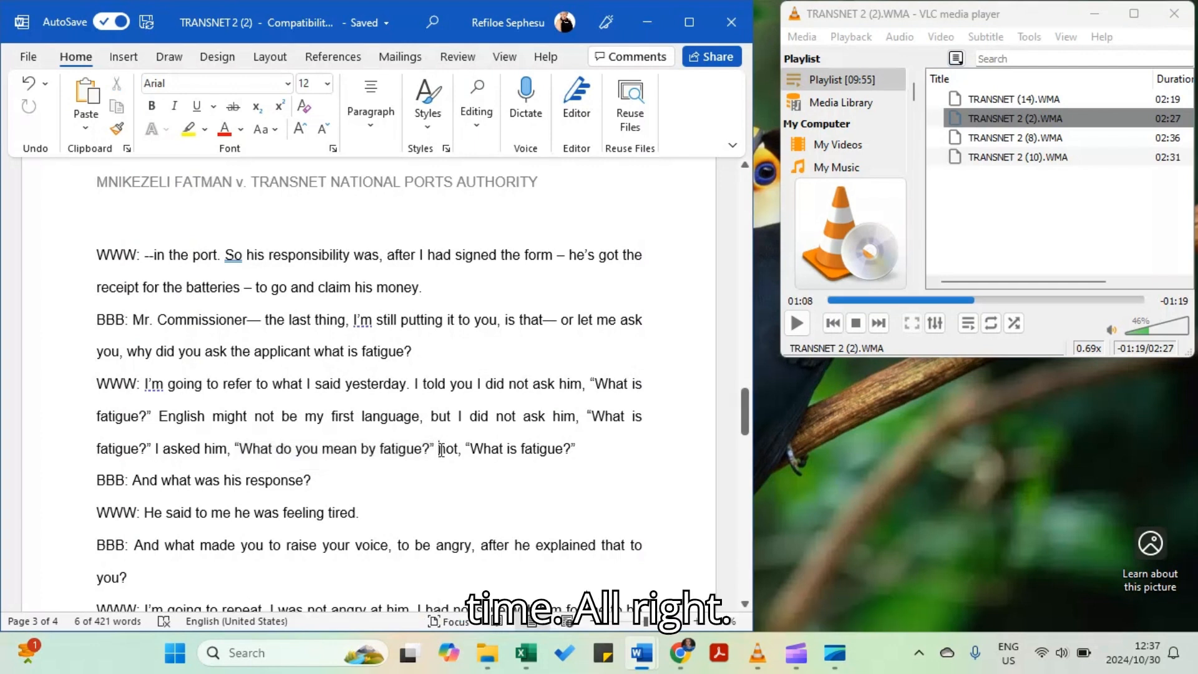
double_click(1141, 349)
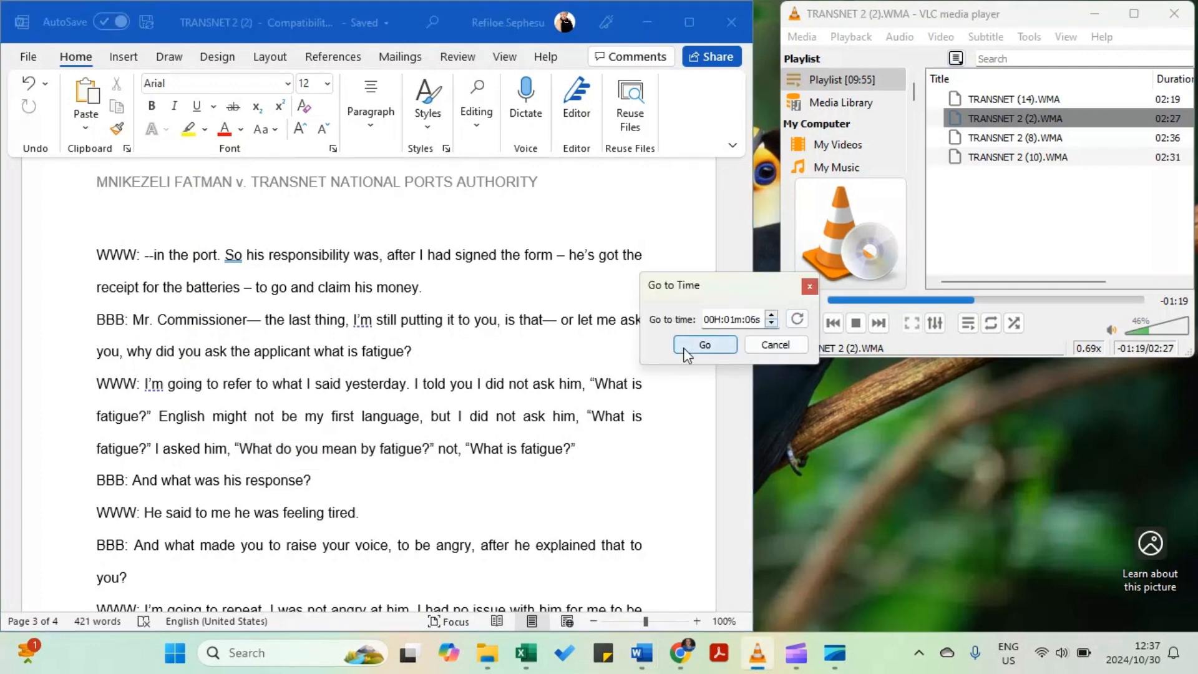
click(686, 347)
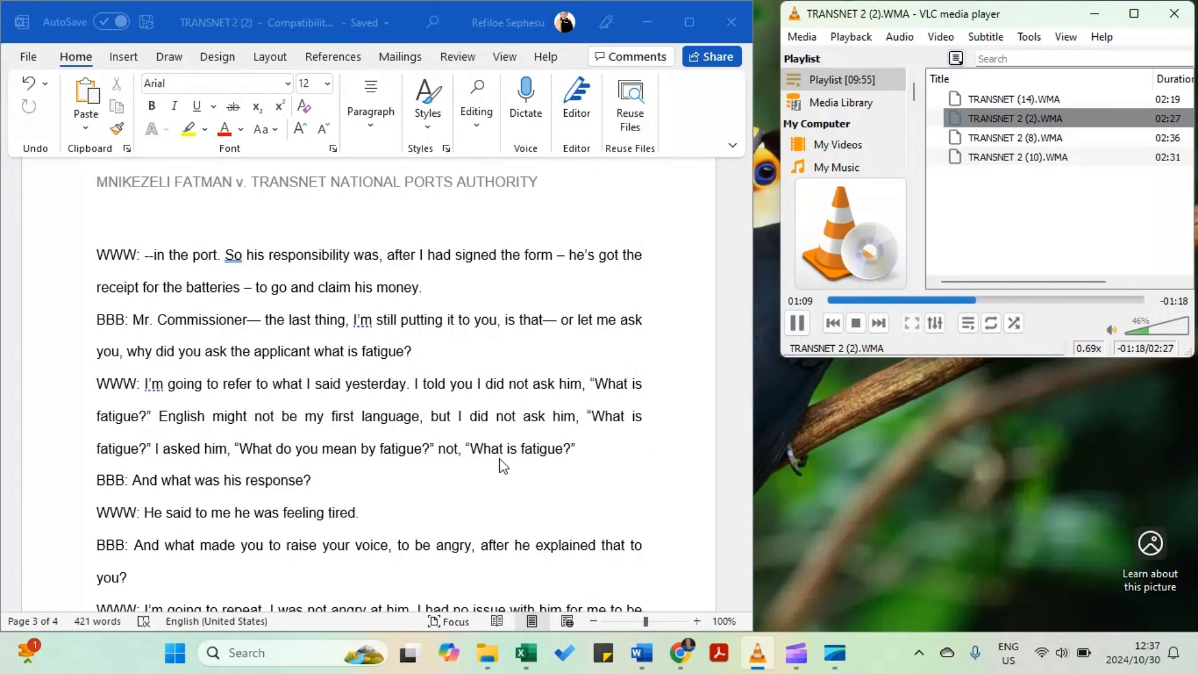
click(797, 323)
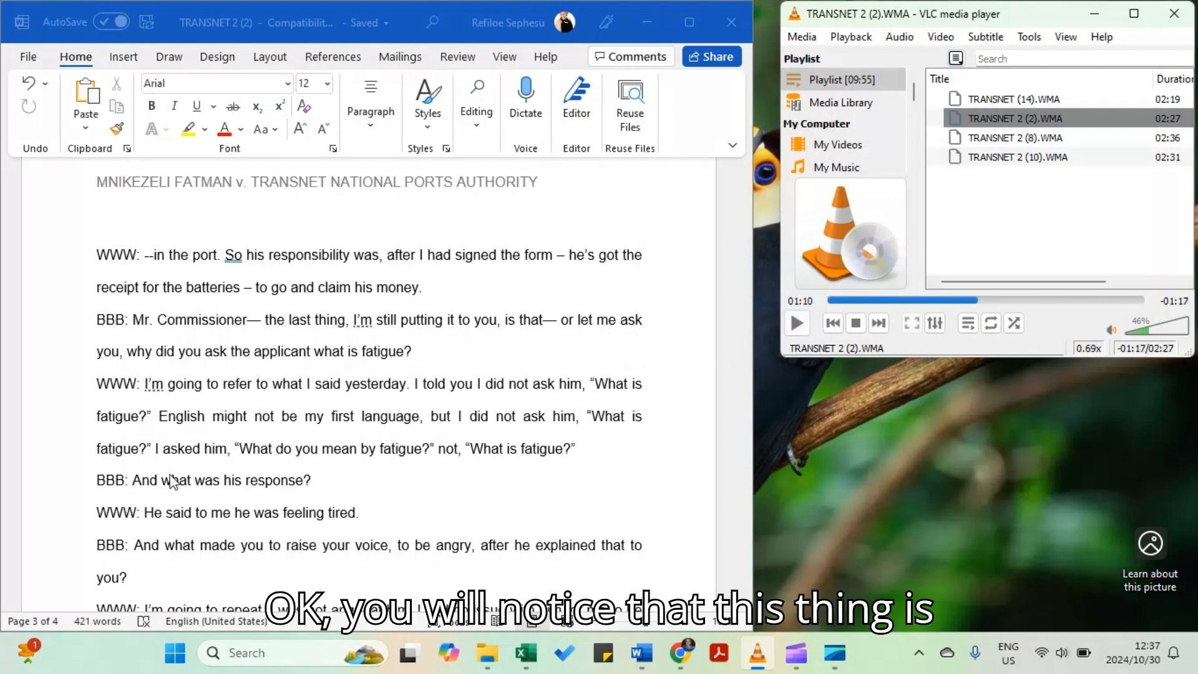
- Highlight the sentence from "I asked him" to the final "What is fatigue?" to review it as a single sentence
click(156, 448)
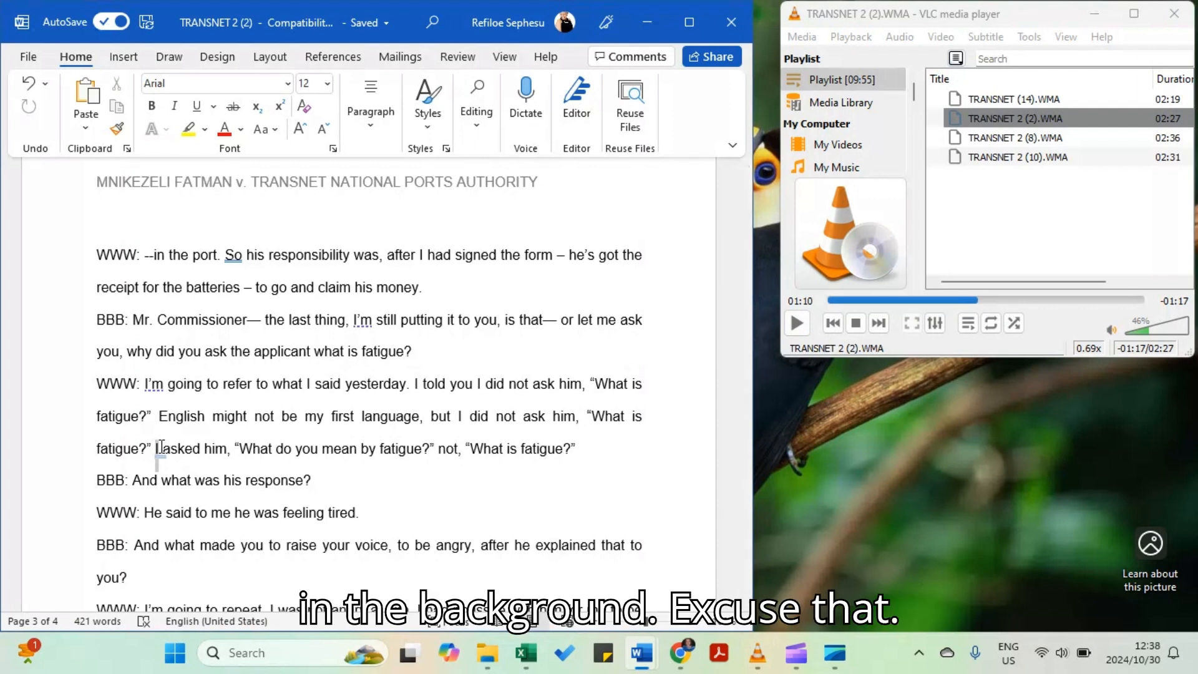
drag(160, 448, 580, 447)
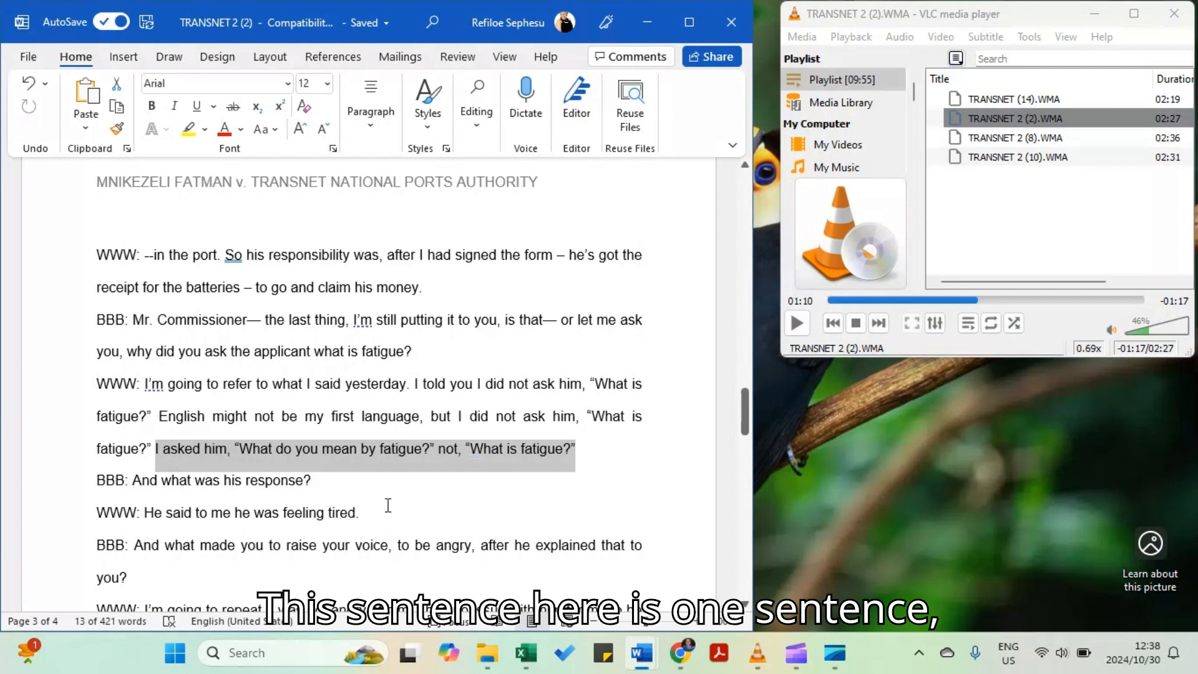
click(441, 451)
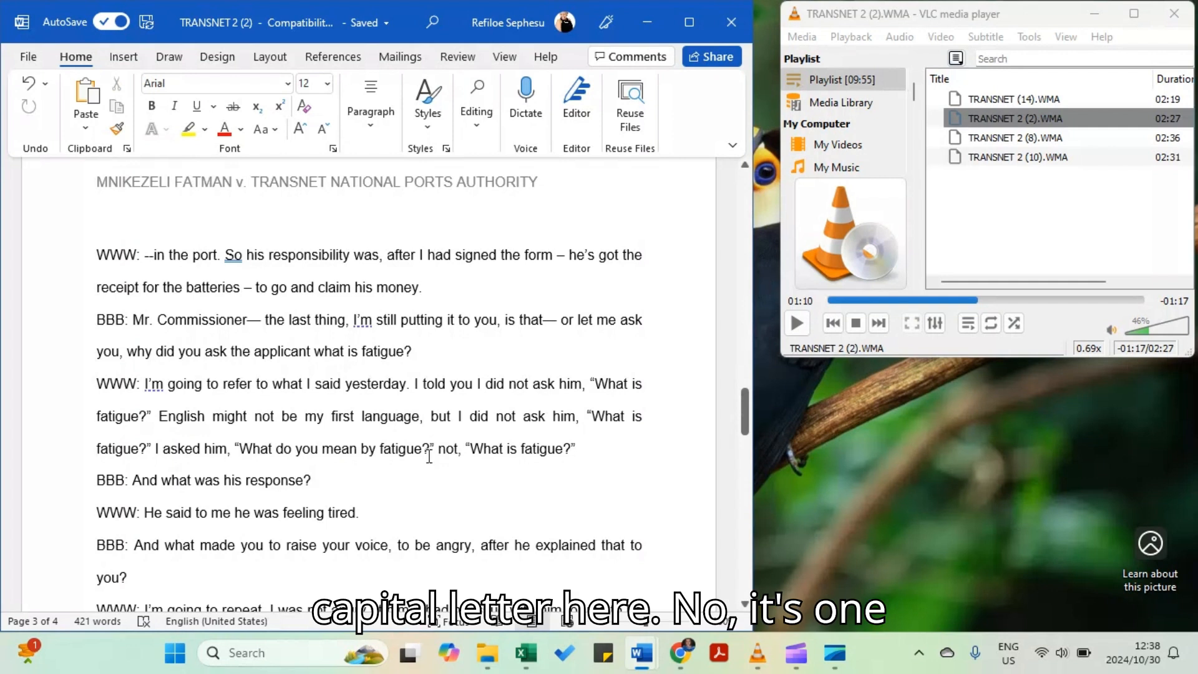
click(447, 449)
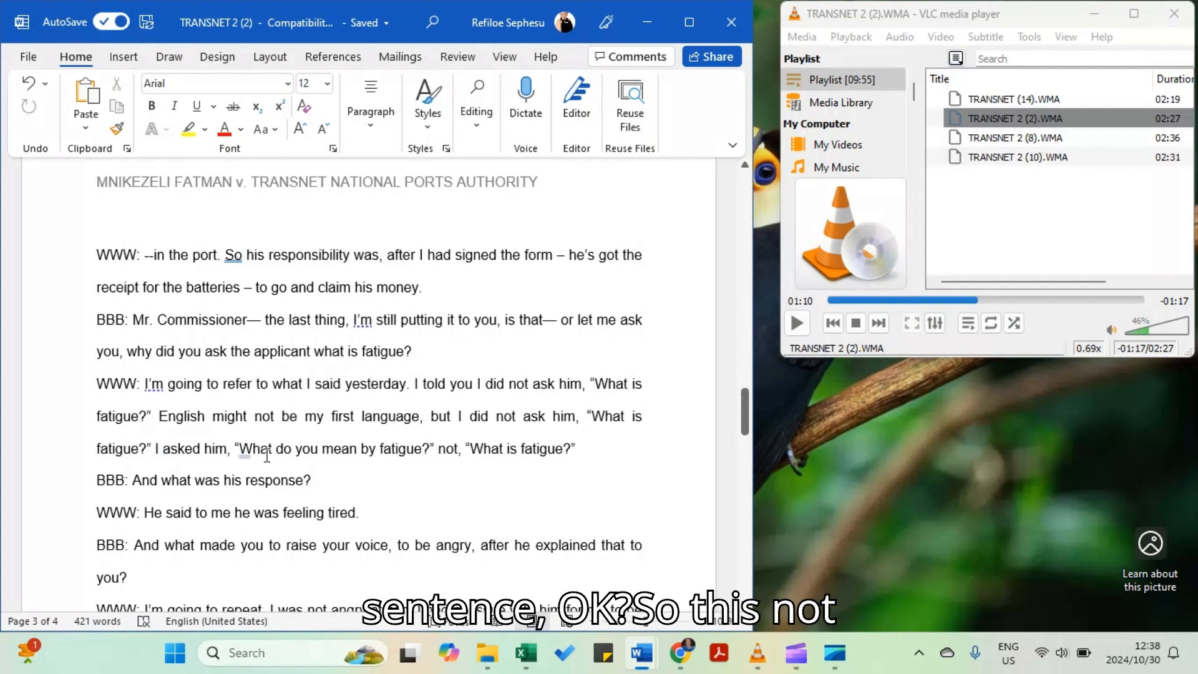
drag(157, 447, 580, 450)
- Check the commas before the two quoted questions and their quotation marks in WWW's "I asked him" sentence
click(443, 454)
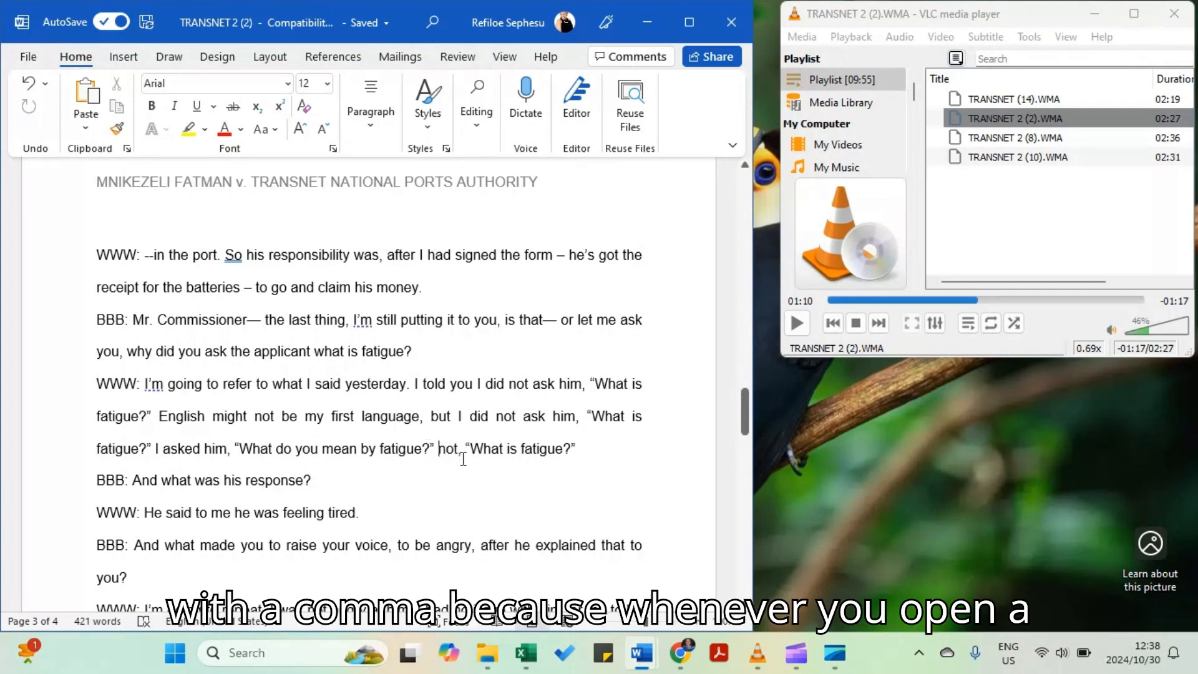
text(,)
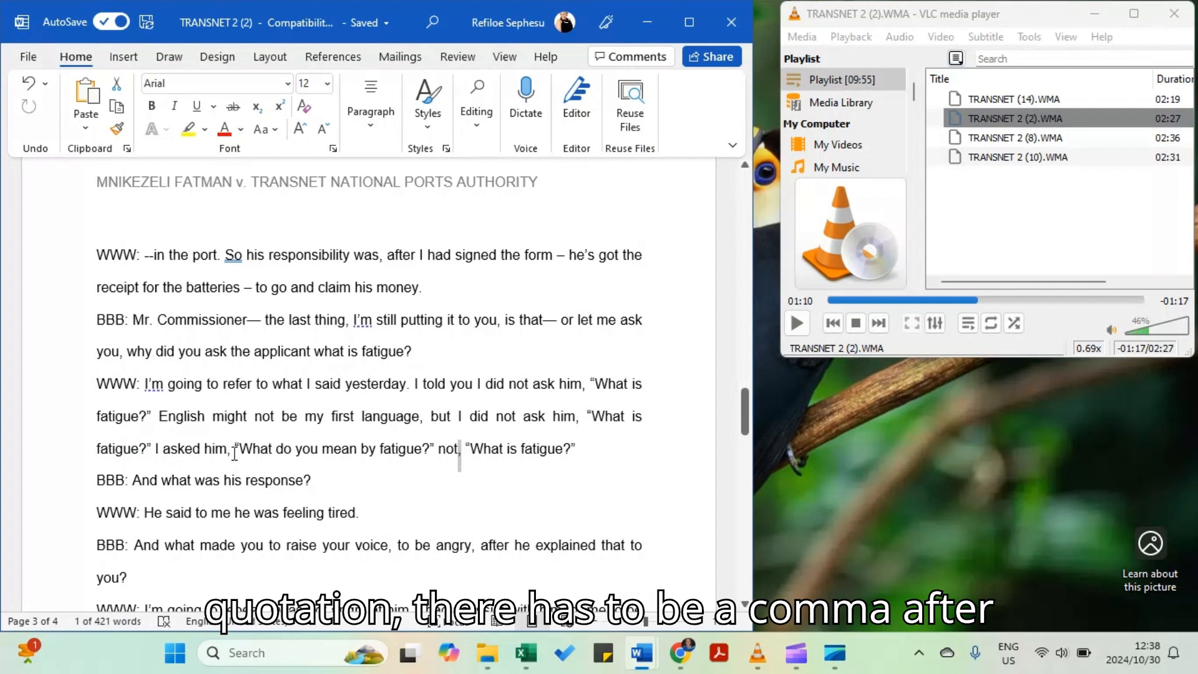
click(231, 451)
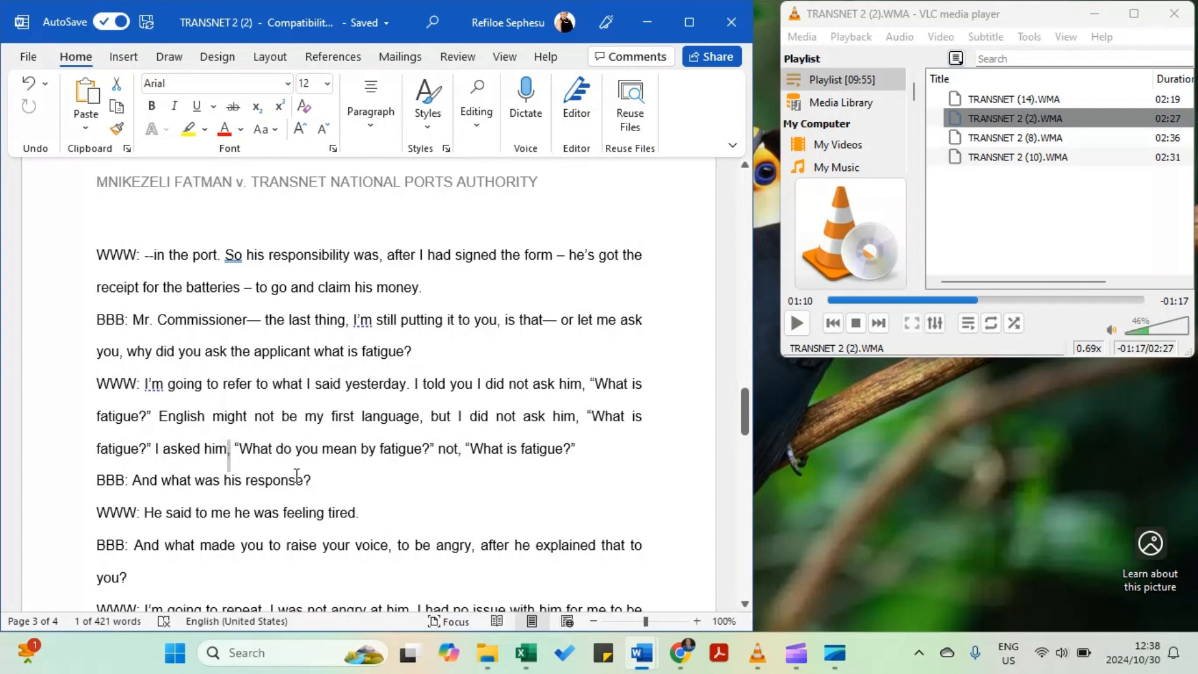
click(233, 450)
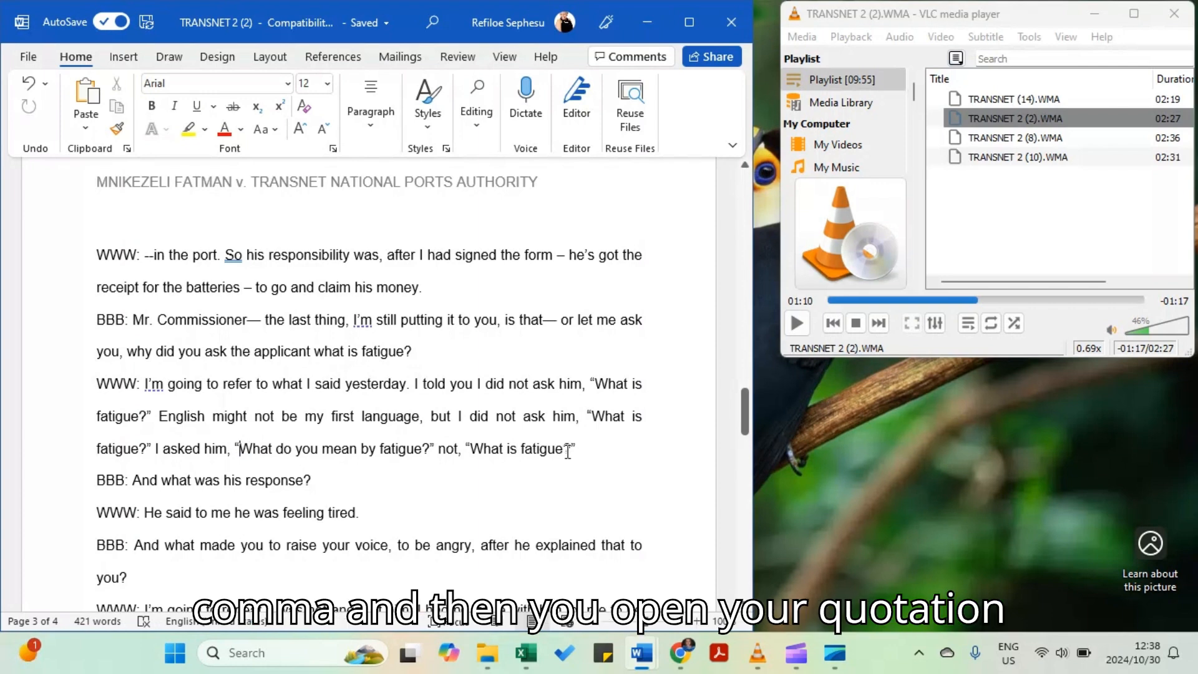
click(433, 448)
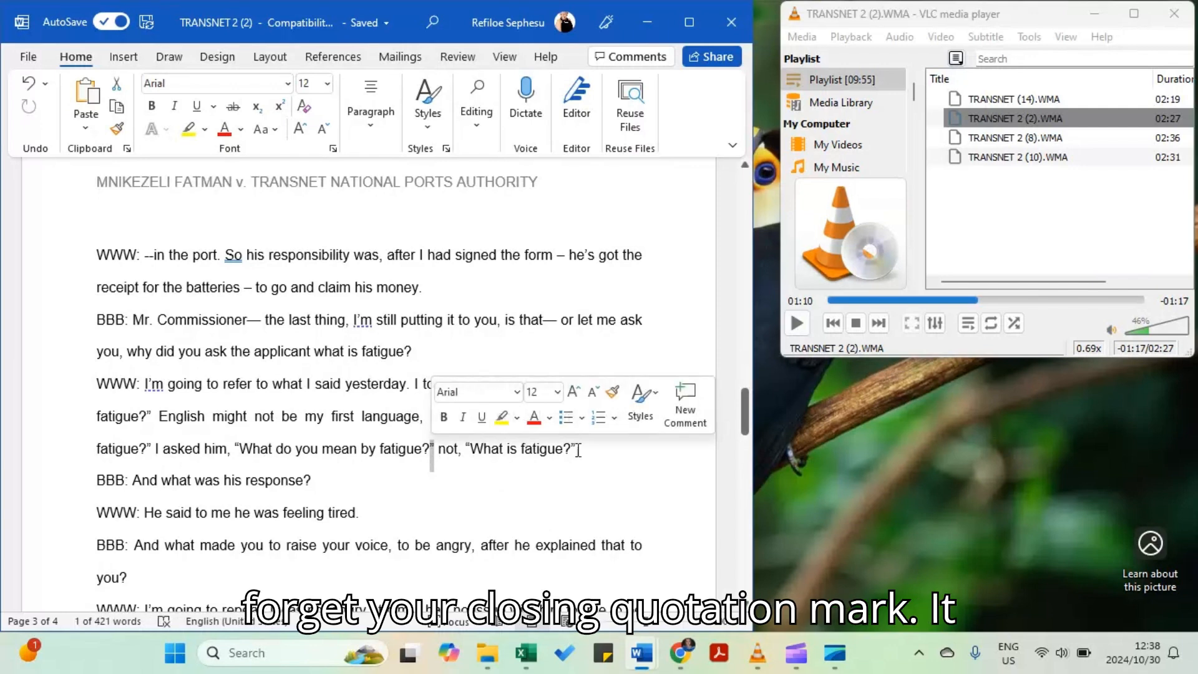
click(578, 450)
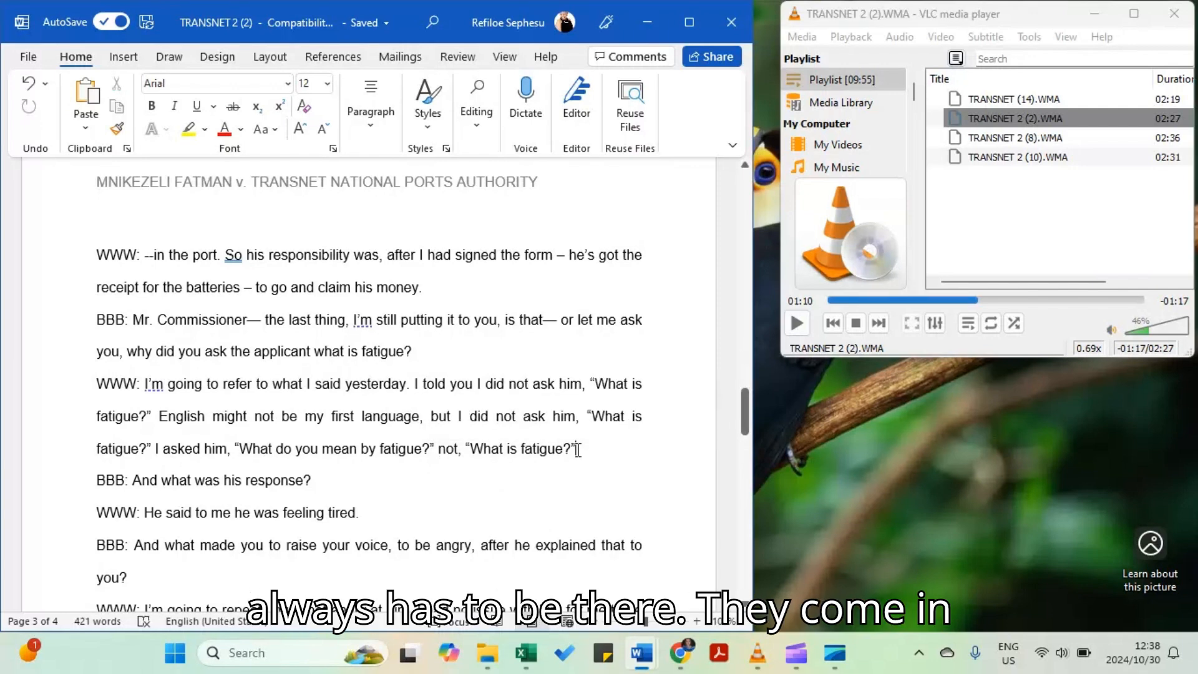
- Replay the audio from 01:08 to 01:15 to check BBB's question "And what was his response?"
double_click(1153, 351)
double_click(772, 323)
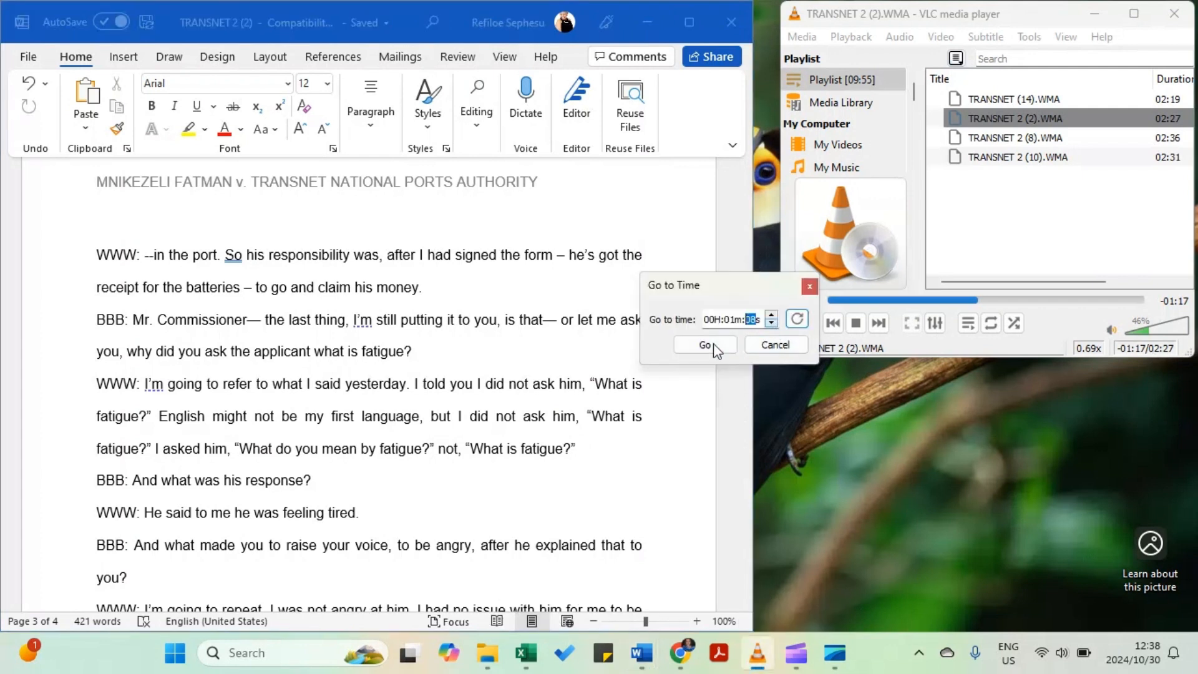
click(706, 345)
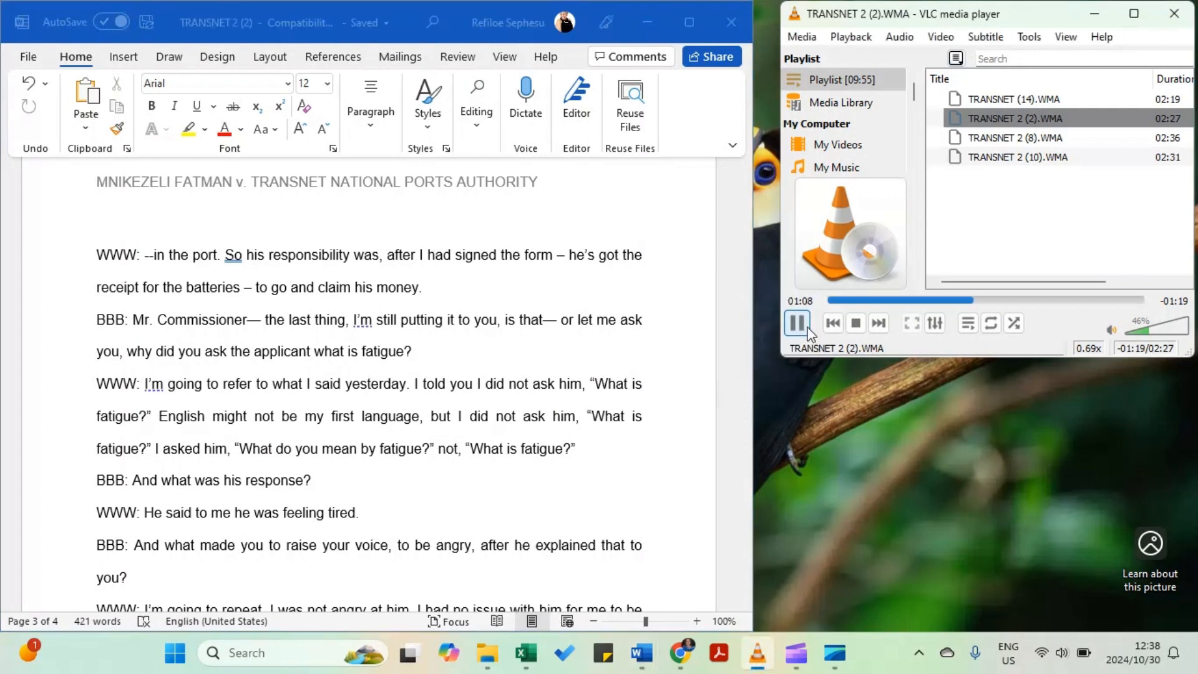
click(504, 409)
scroll(103, 356, down, 2)
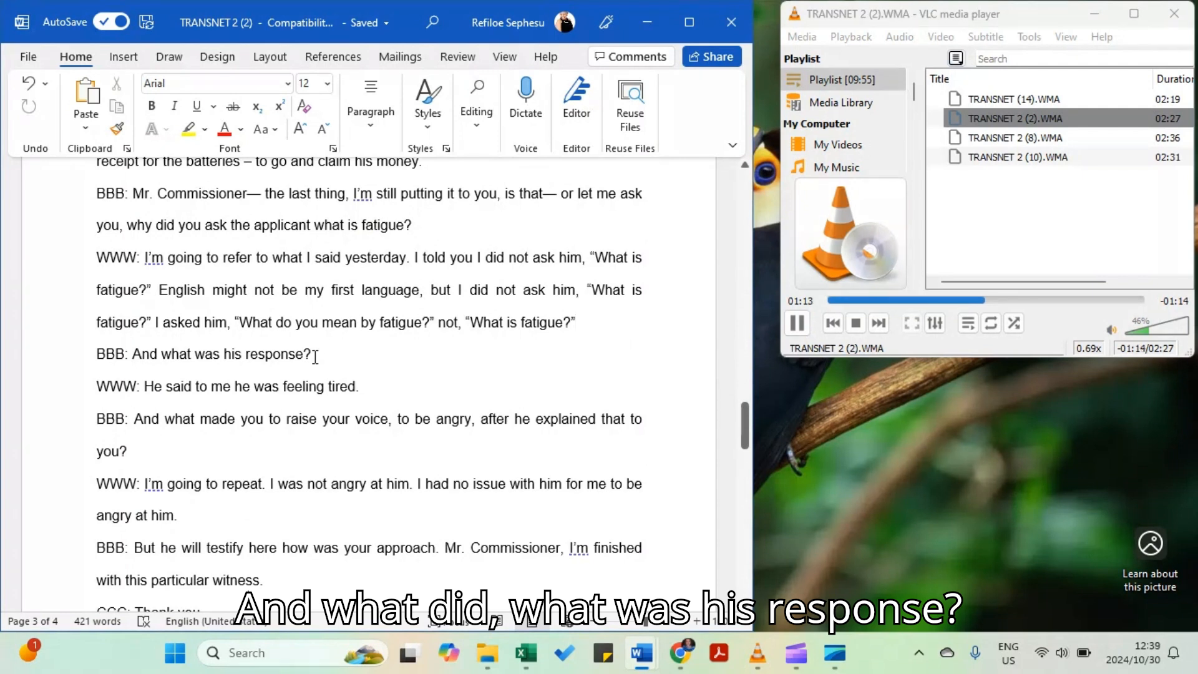
click(792, 331)
click(615, 331)
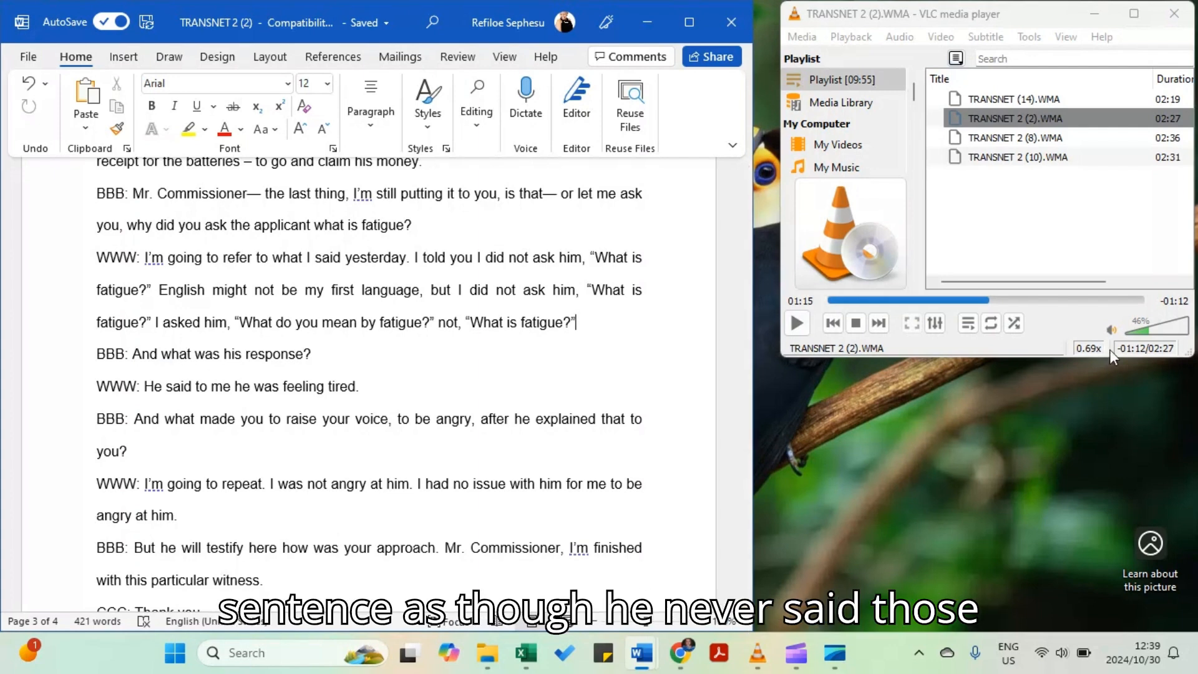
- Replay the audio from 01:13 to 01:33 and highlight "how was your approach." in BBB's remark for review
double_click(1136, 347)
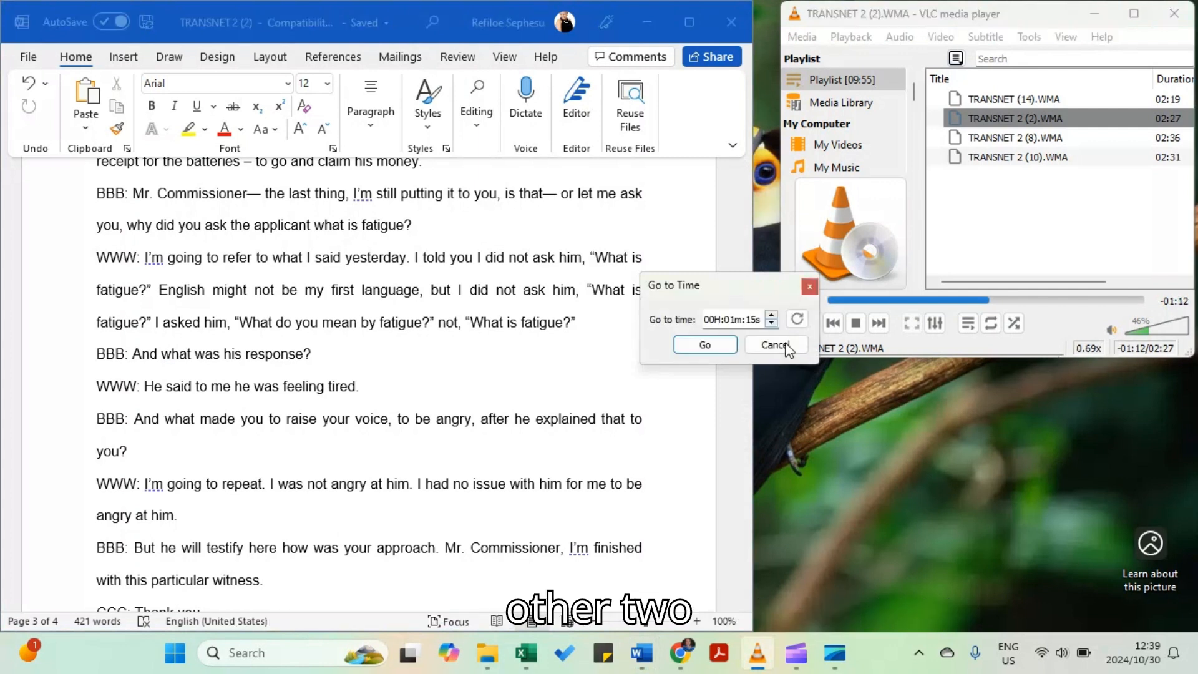
click(785, 347)
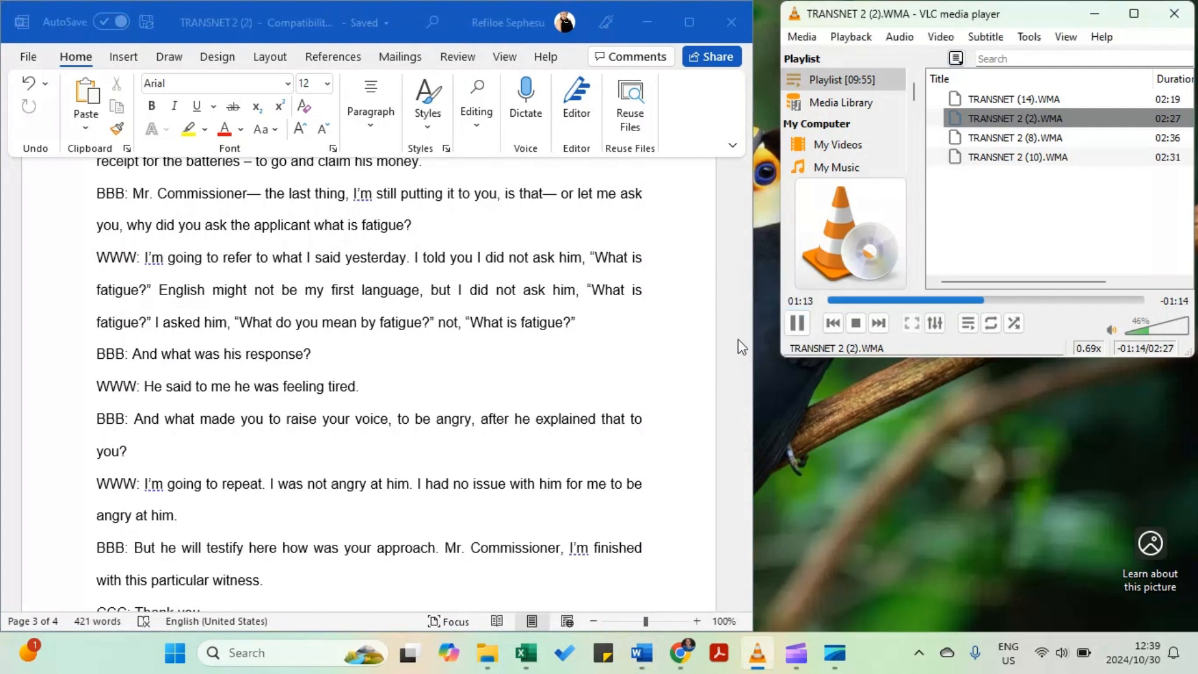
click(200, 368)
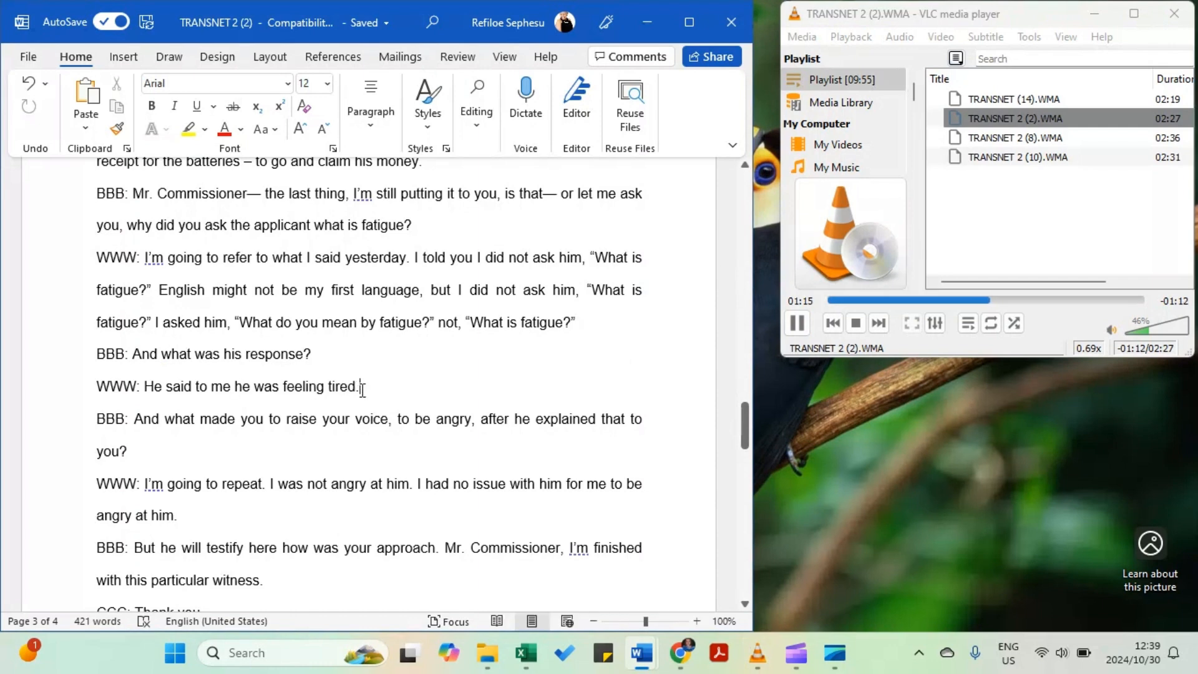
scroll(210, 437, down, 2)
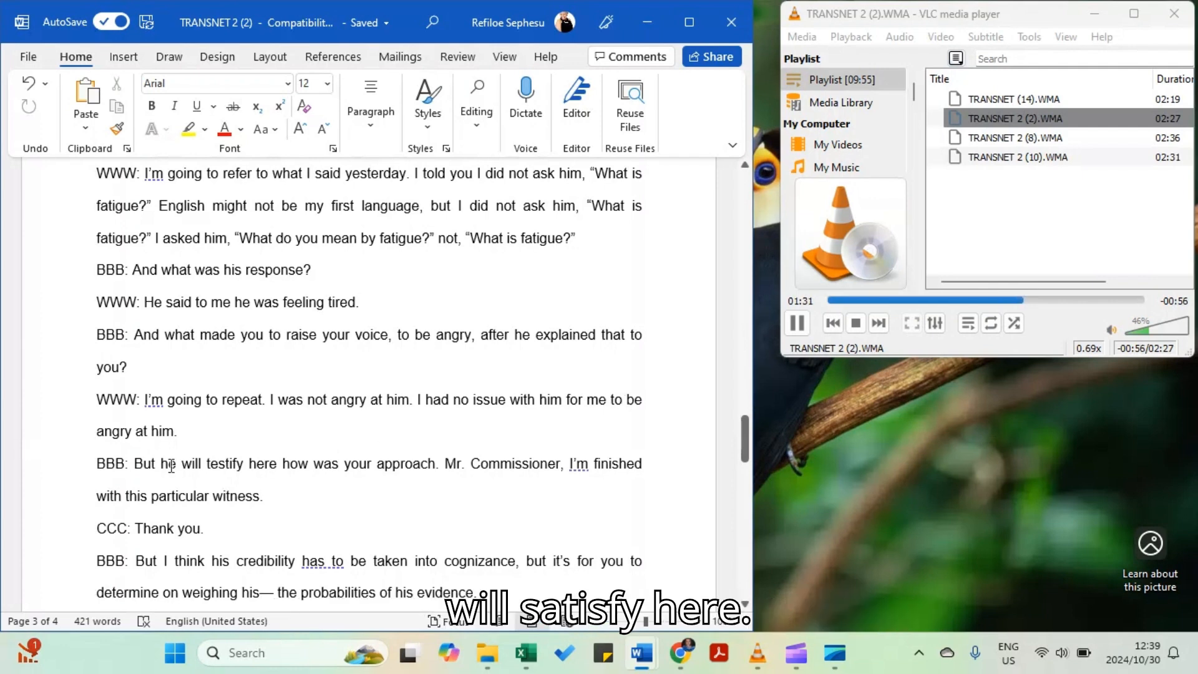
scroll(200, 437, down, 1)
scroll(294, 433, down, 1)
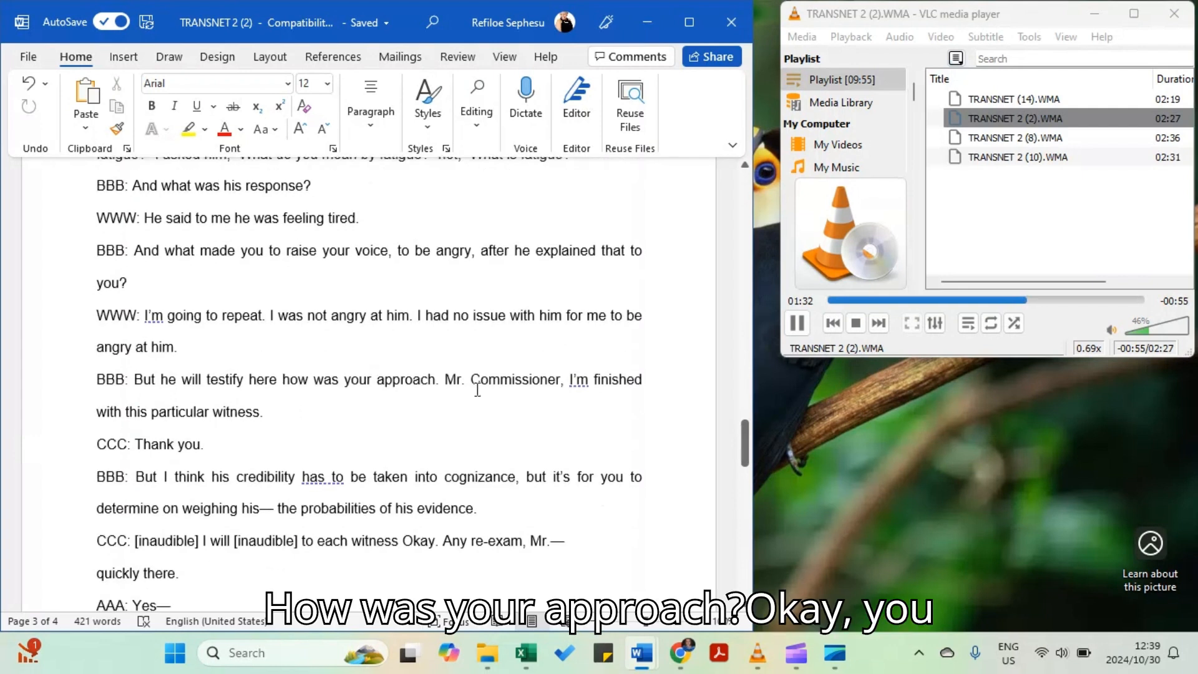
click(792, 327)
click(435, 417)
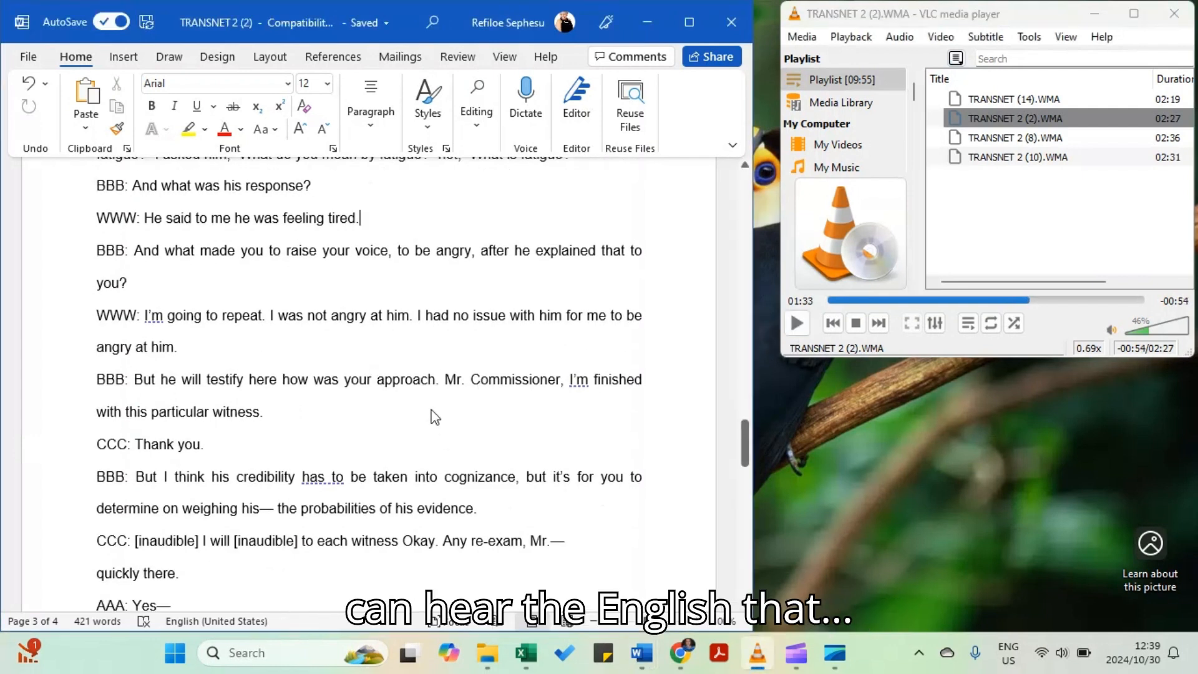
drag(444, 382, 283, 384)
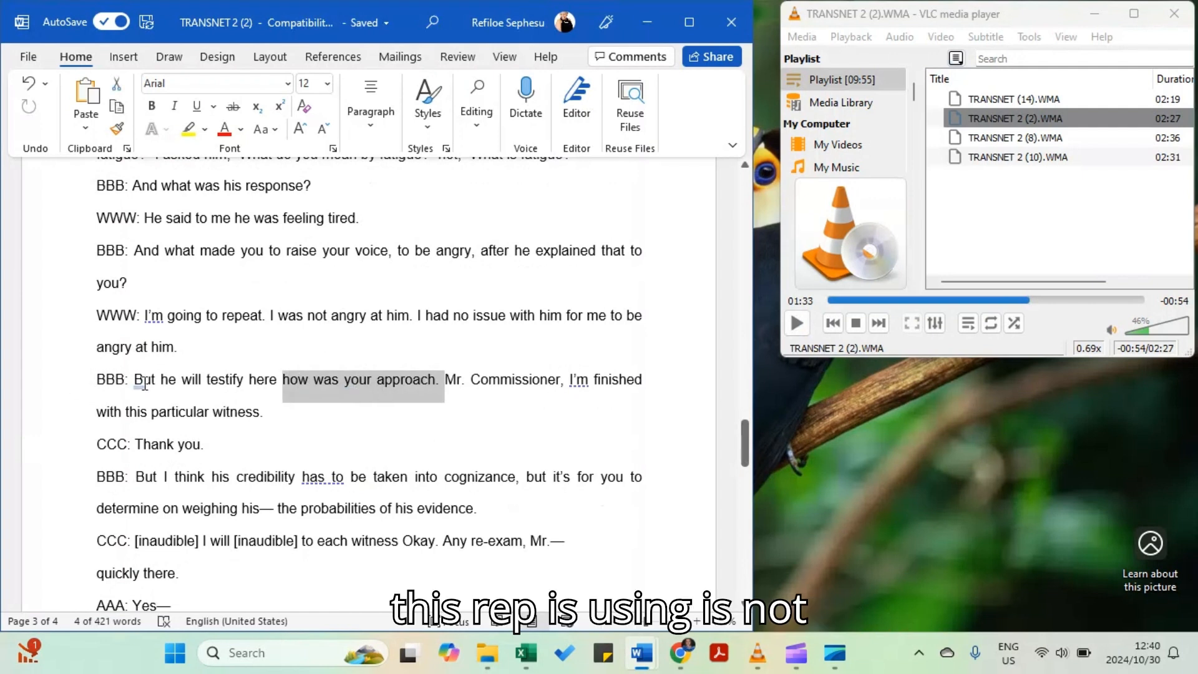
click(435, 383)
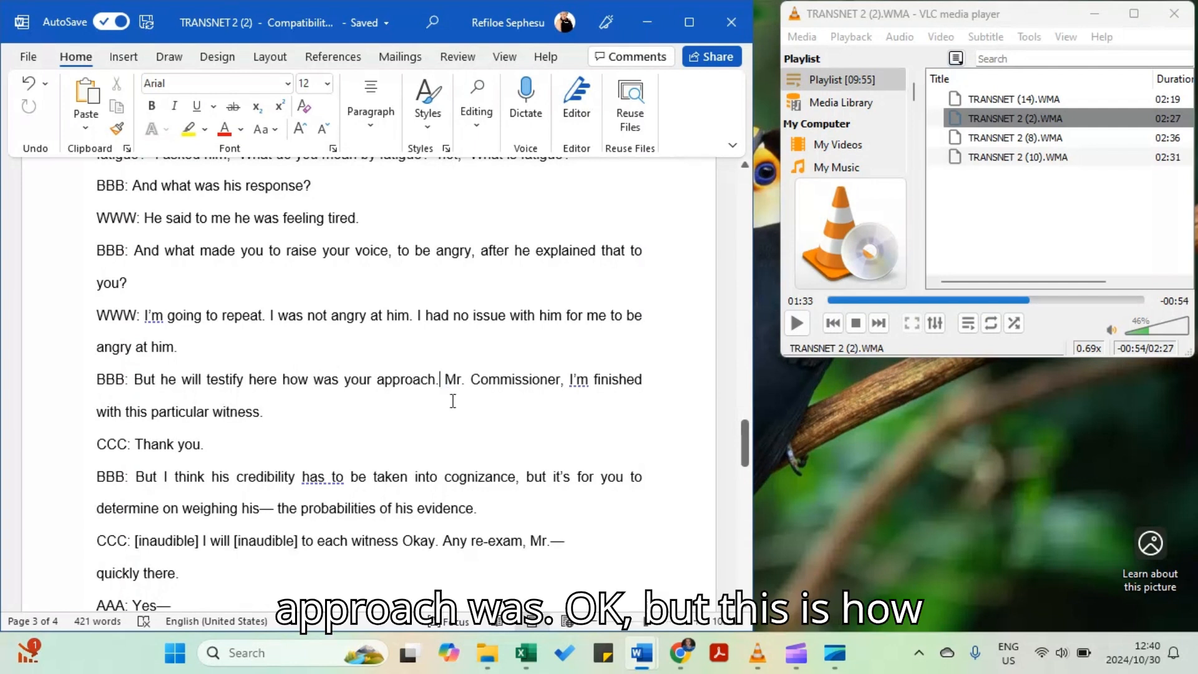
- Replay the audio from 01:31 to 01:55 to check the transcript from BBB's "how was your approach" remark onward
click(1135, 348)
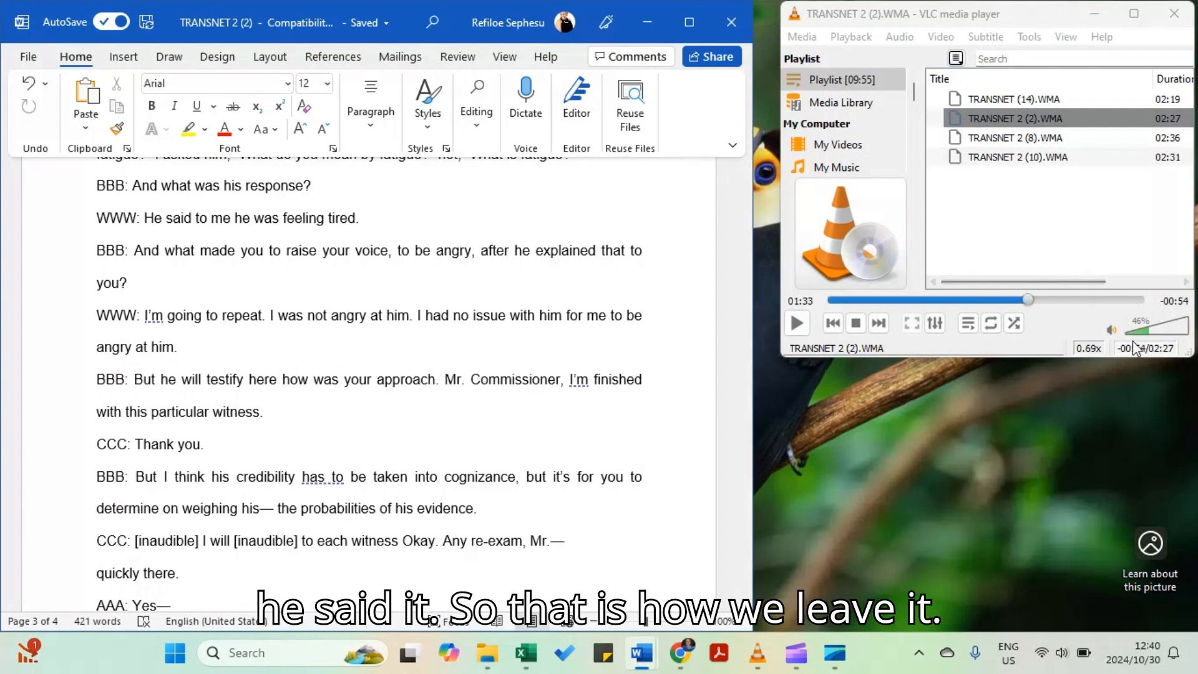
double_click(1135, 346)
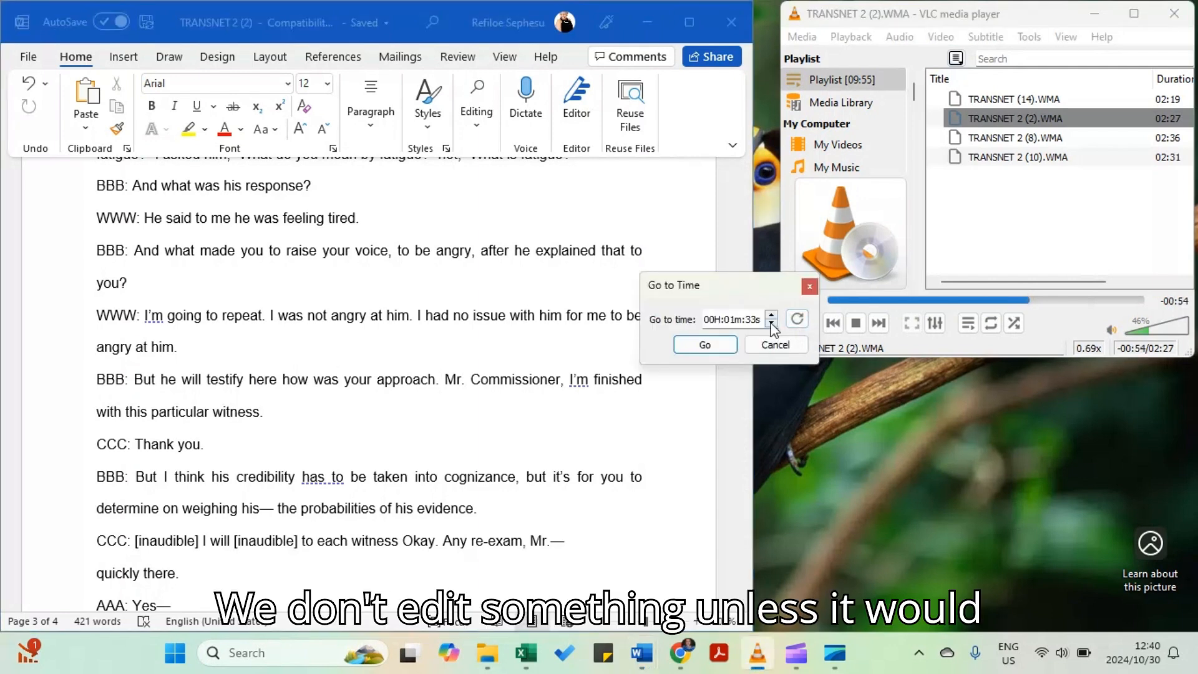
click(772, 326)
click(772, 326)
click(705, 344)
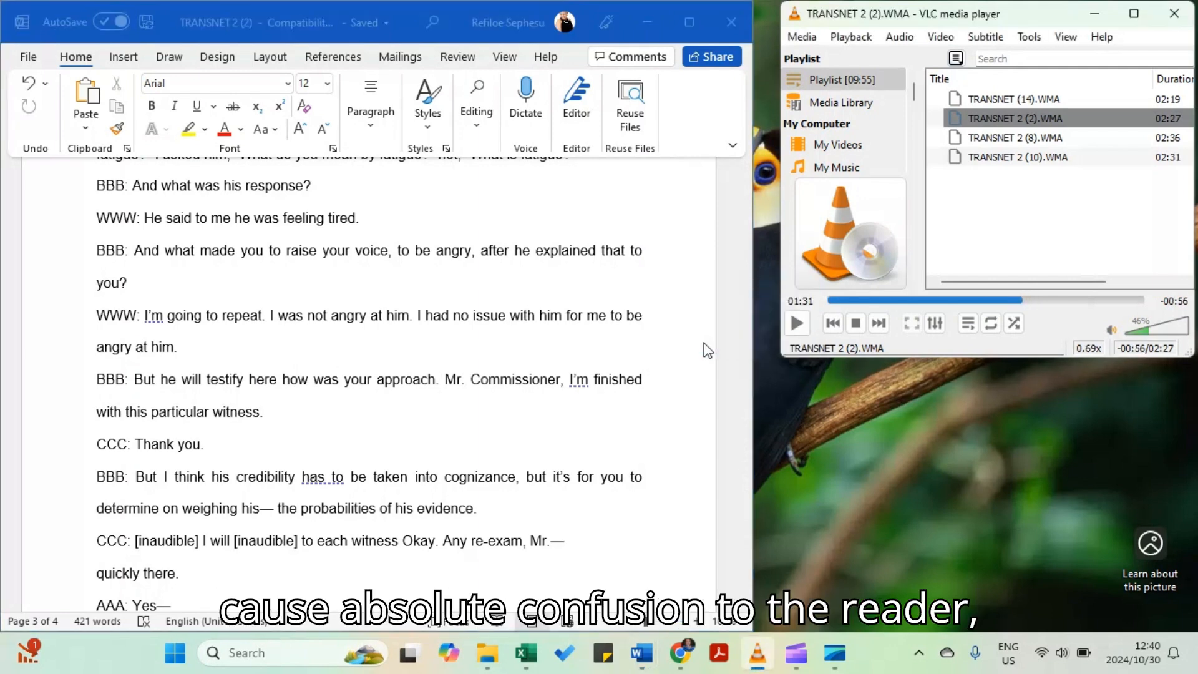
click(798, 323)
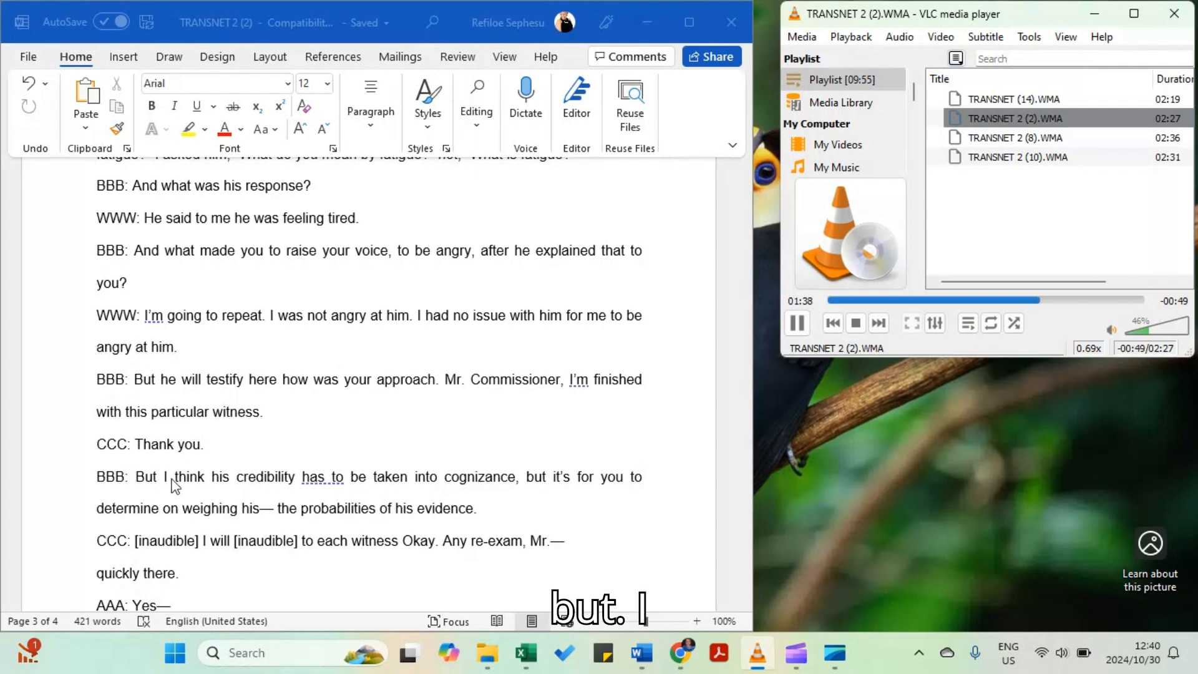
scroll(181, 485, down, 1)
scroll(180, 486, down, 1)
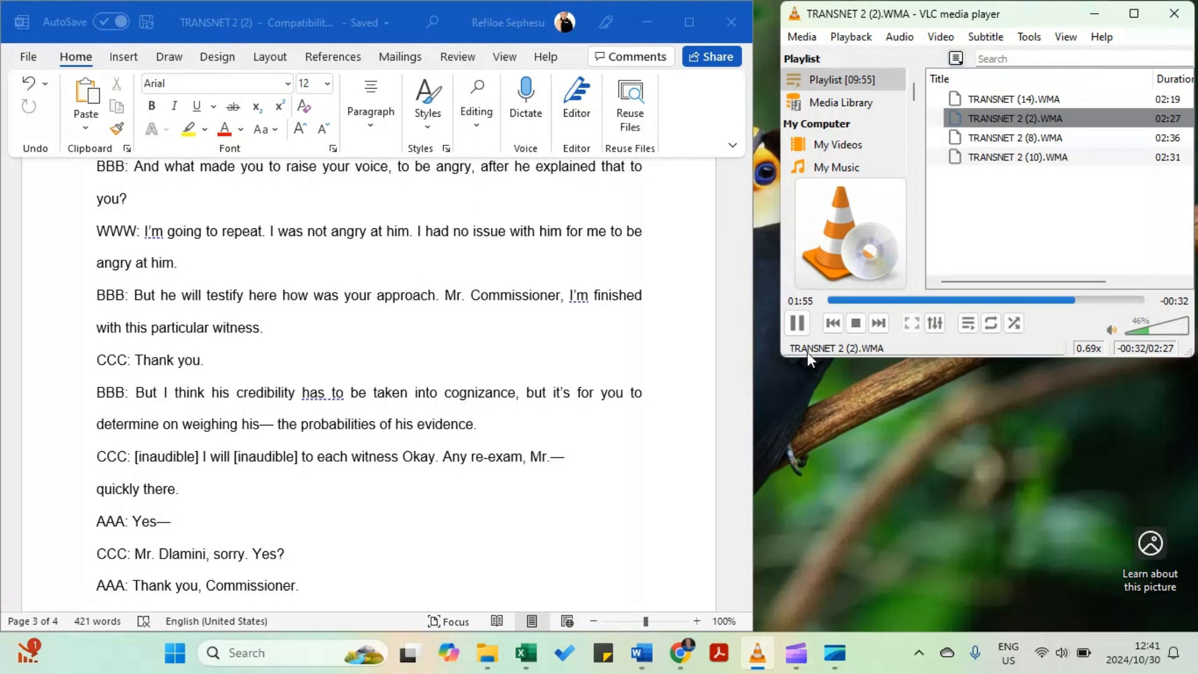
click(798, 323)
- Highlight the first [inaudible] tag in CCC's reply to review its placement and lowercase spelling
click(193, 430)
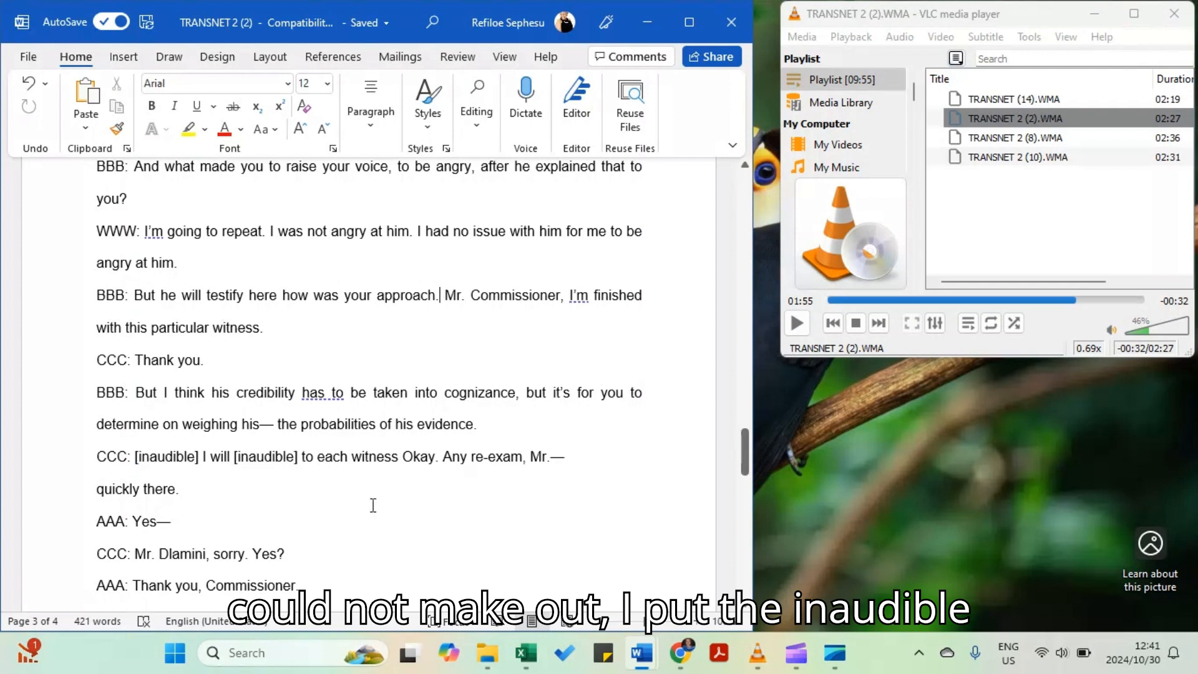
double_click(136, 467)
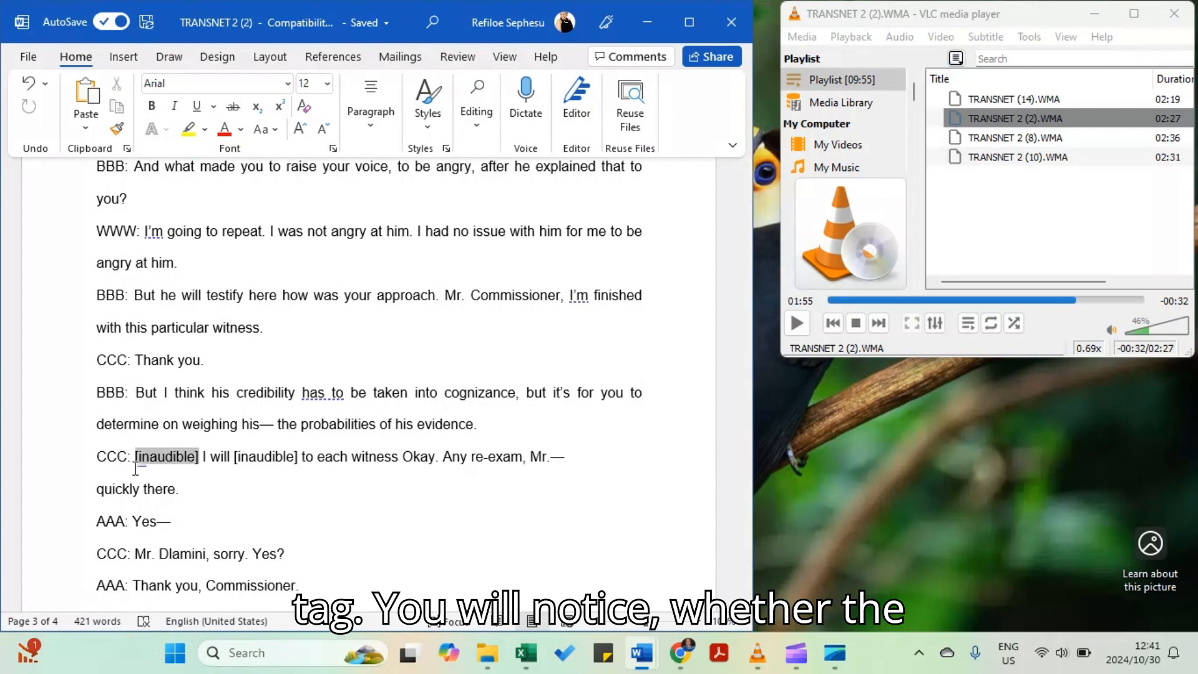
click(137, 462)
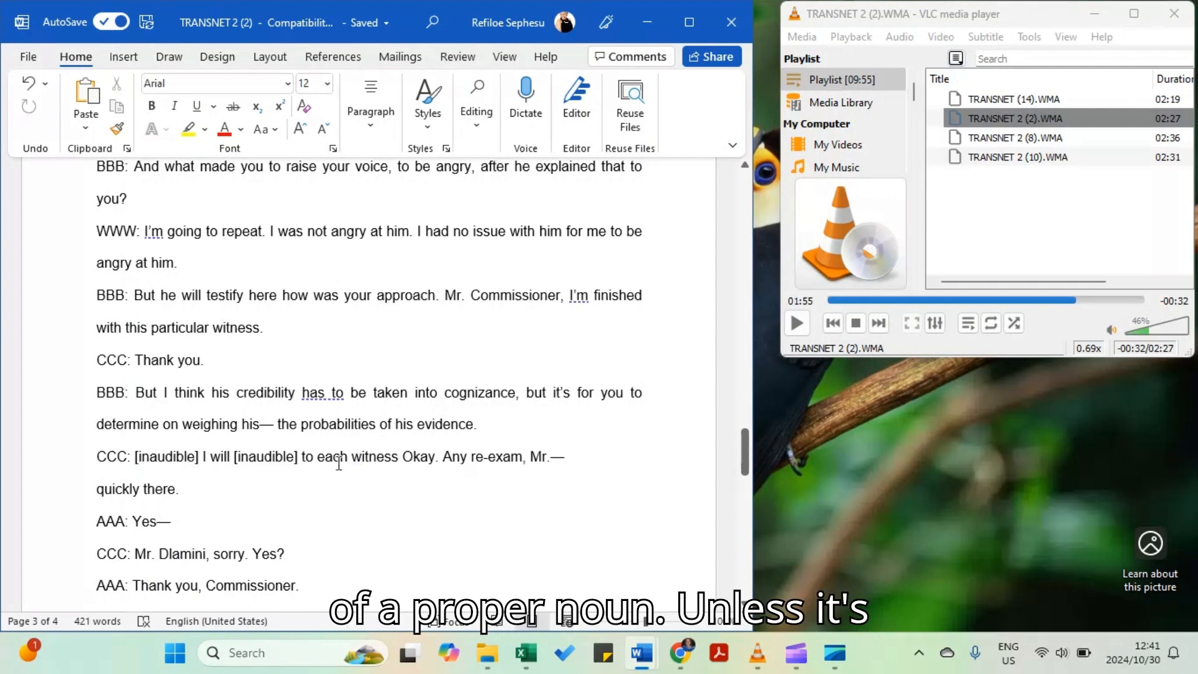
- Replay the audio from 01:54 to 01:56 and add a full stop after "to each witness" in CCC's reply
click(398, 456)
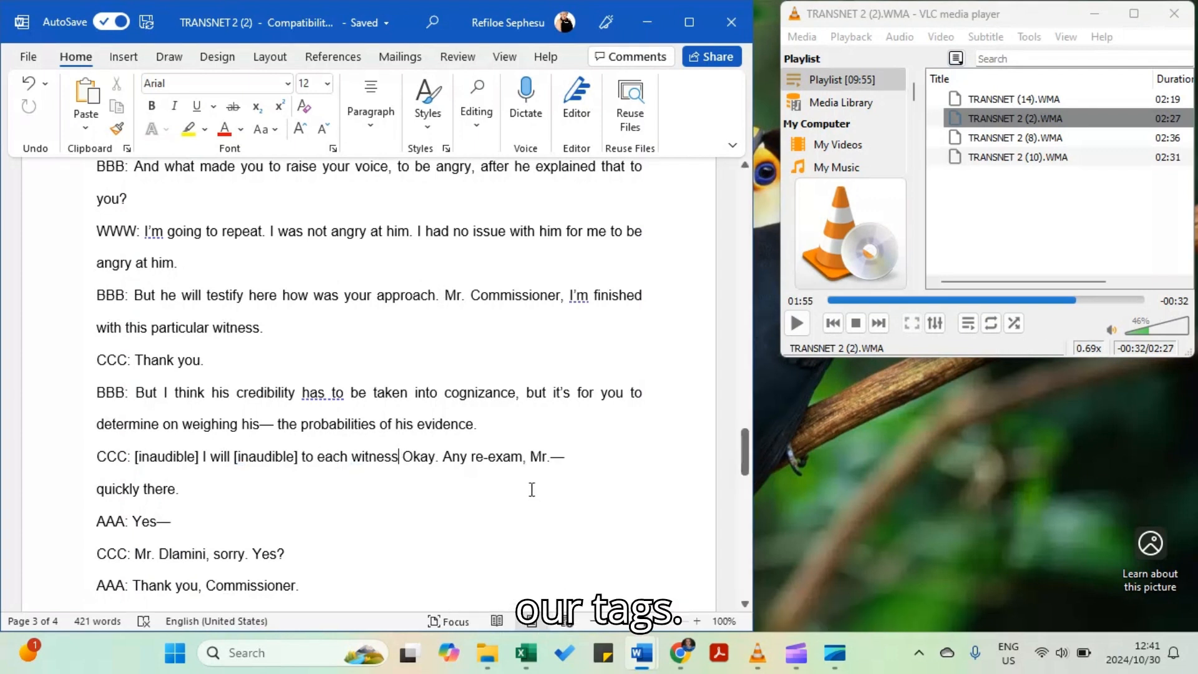
double_click(1133, 348)
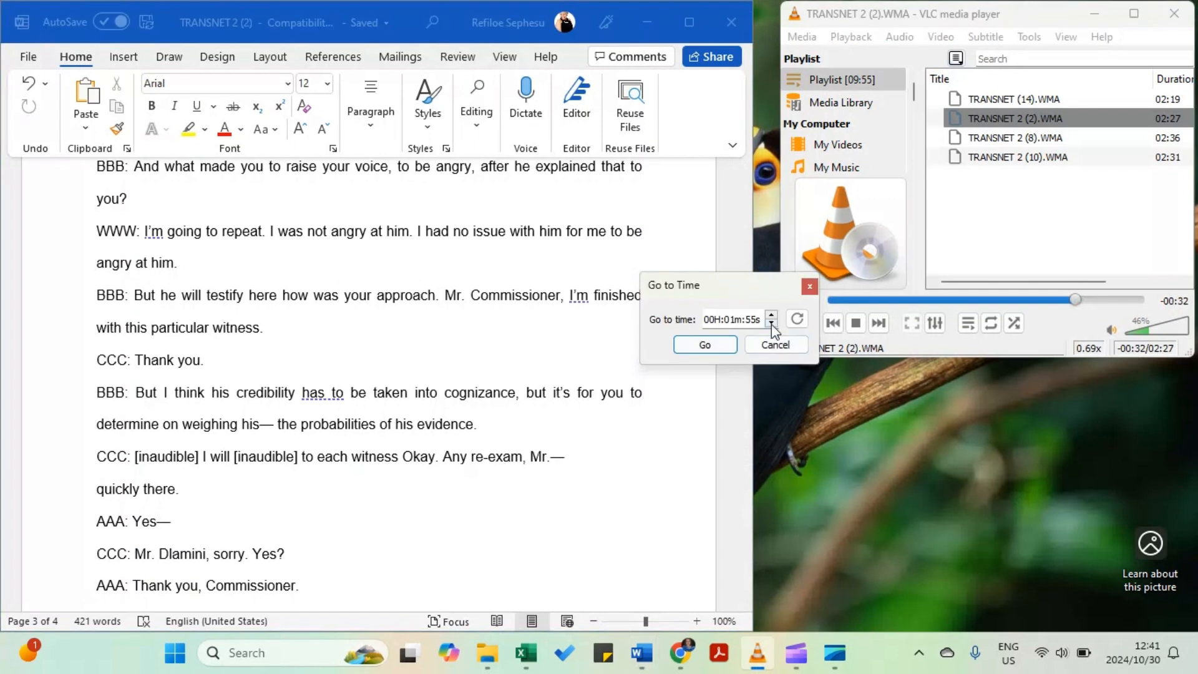
click(725, 345)
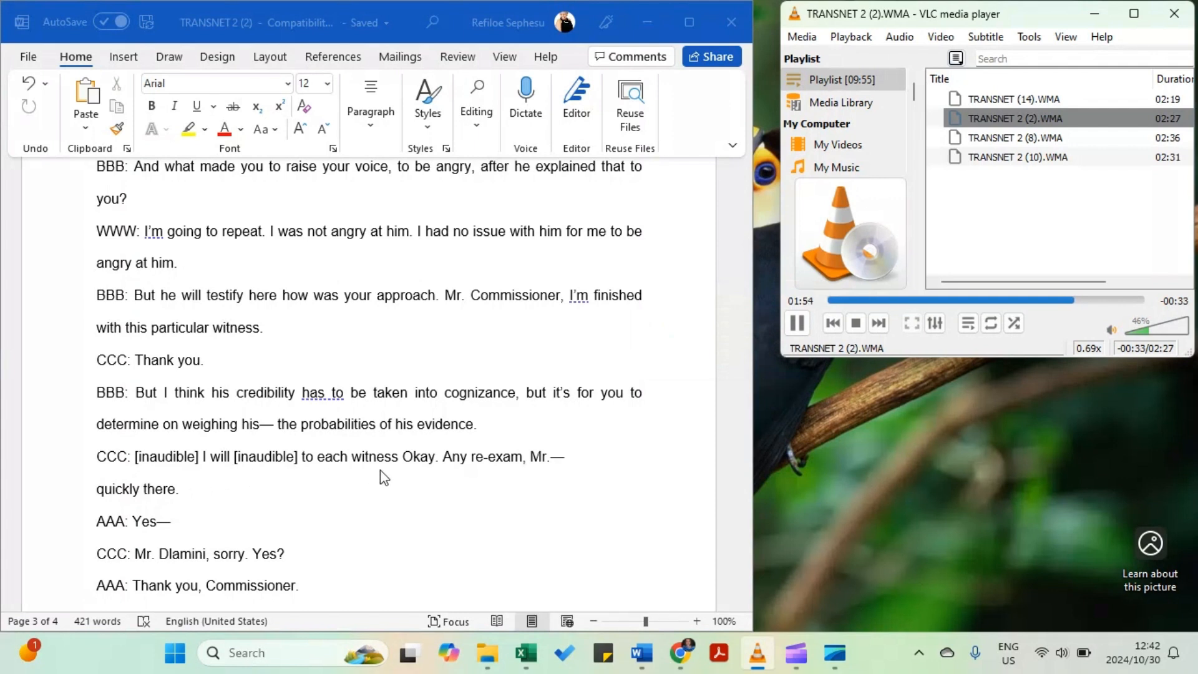
click(400, 461)
text(.)
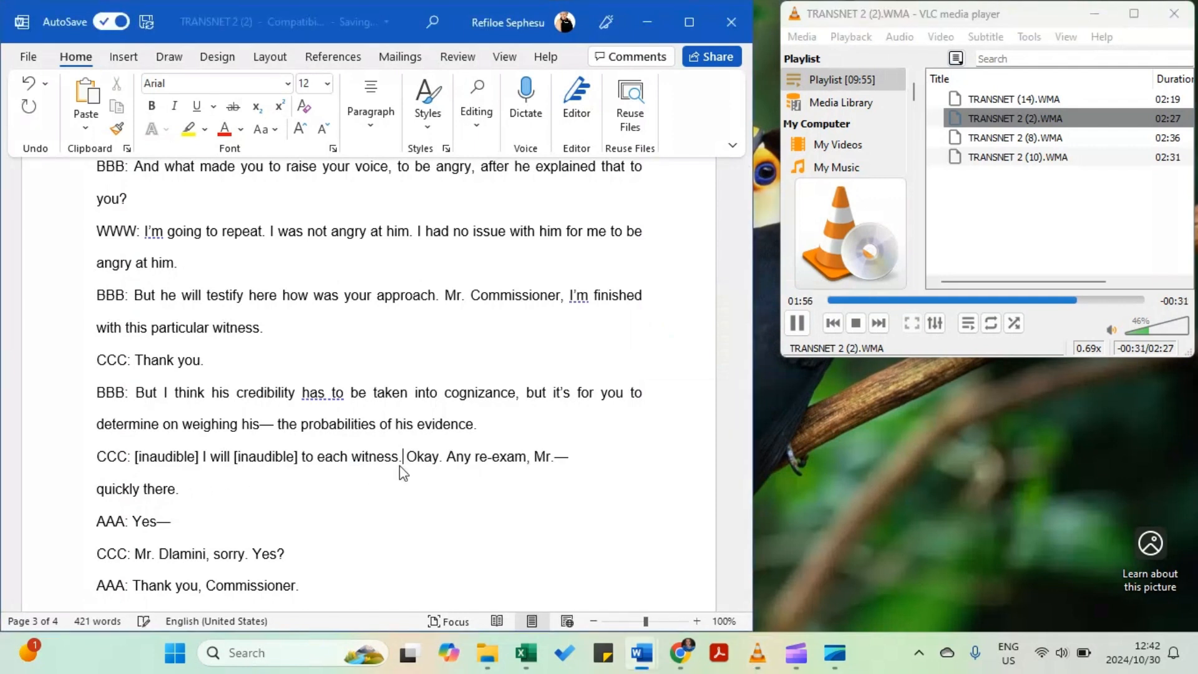
click(791, 328)
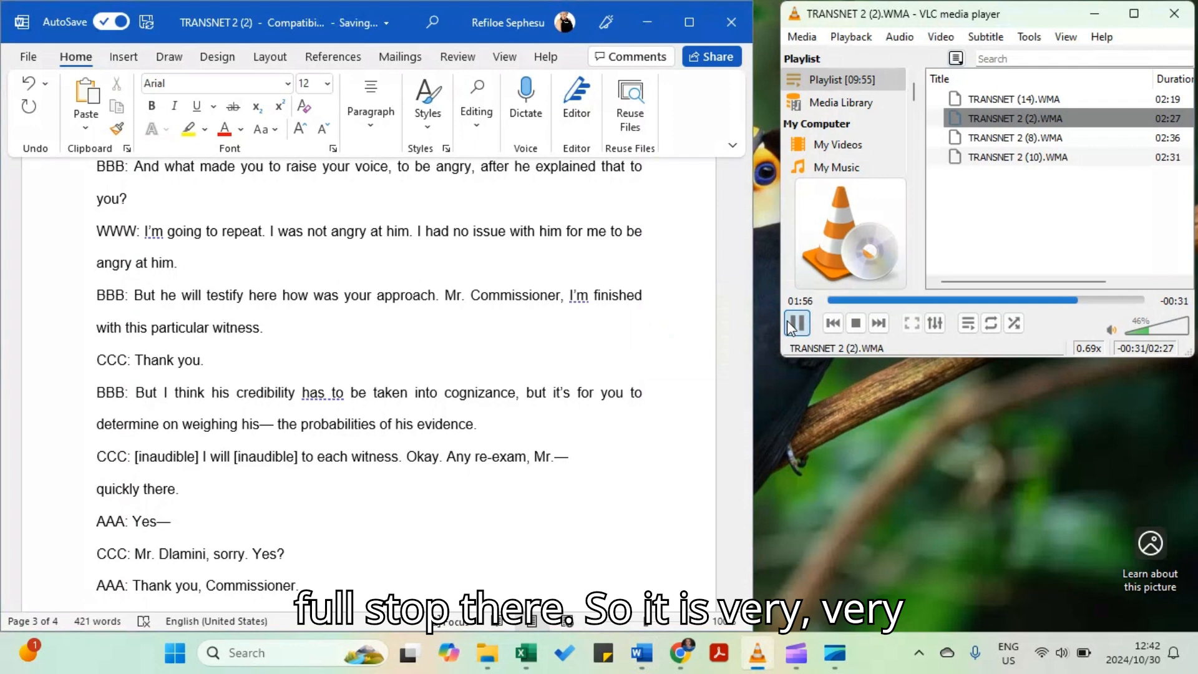
click(791, 327)
click(408, 475)
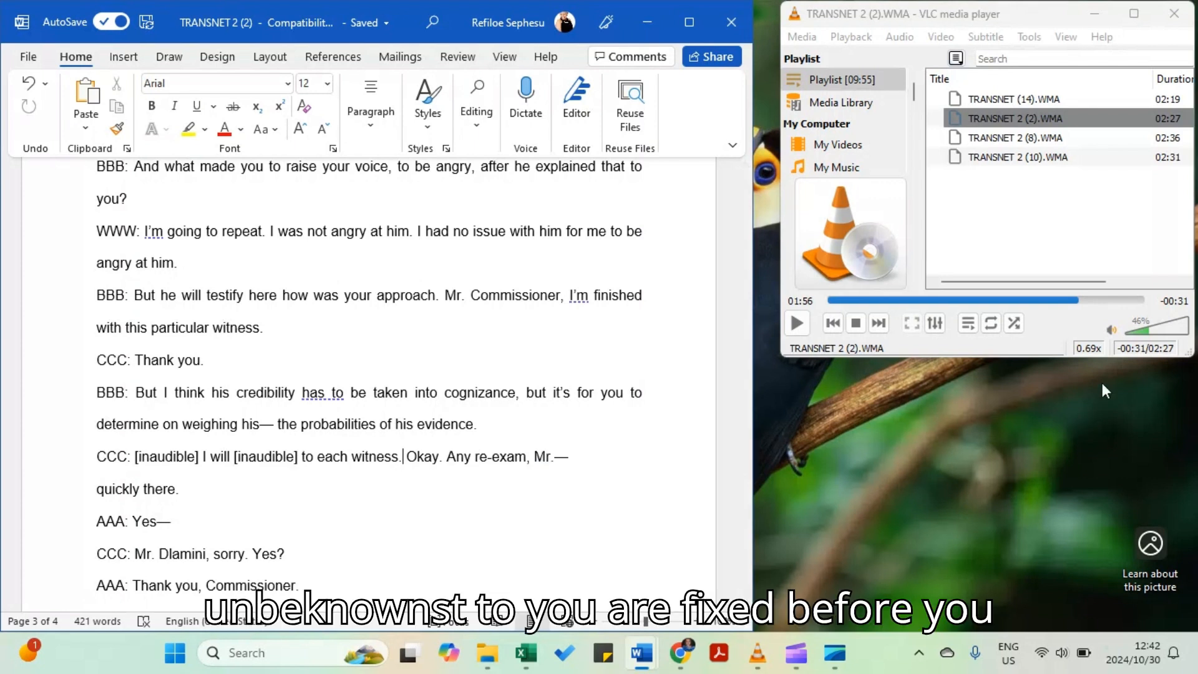
- Replay the audio from 01:54 to 02:04 to check CCC's "Any re-exam" reply and the short exchanges that follow it
double_click(1137, 348)
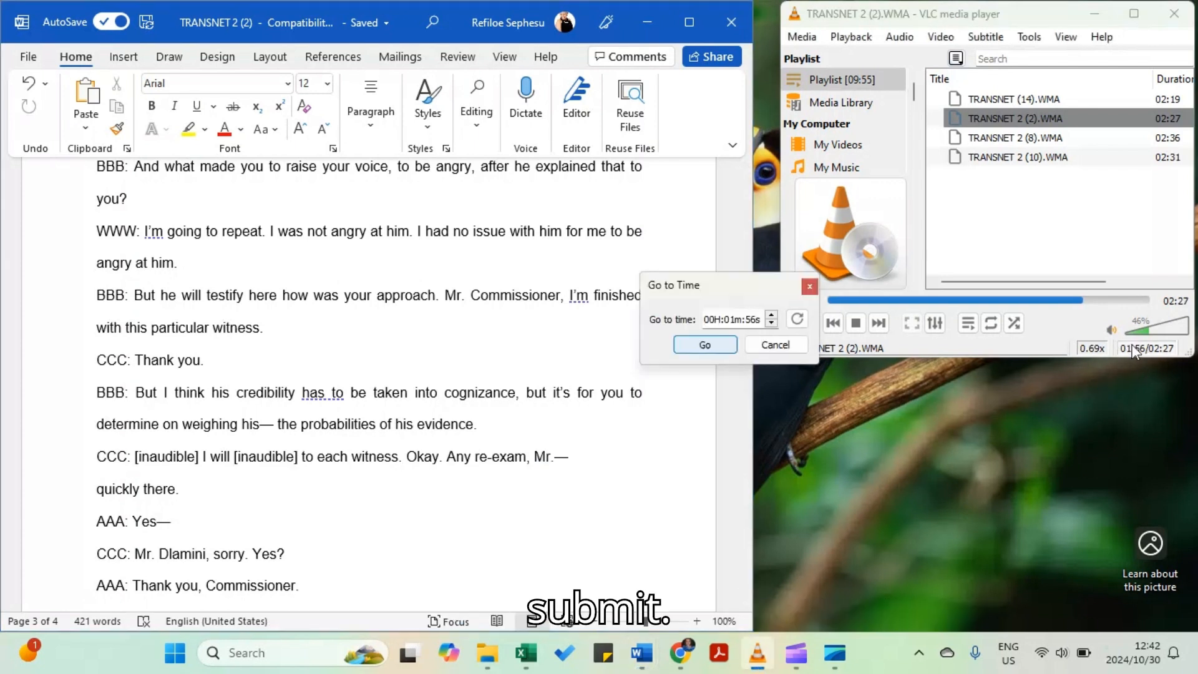
click(772, 323)
click(772, 323)
click(695, 347)
click(805, 327)
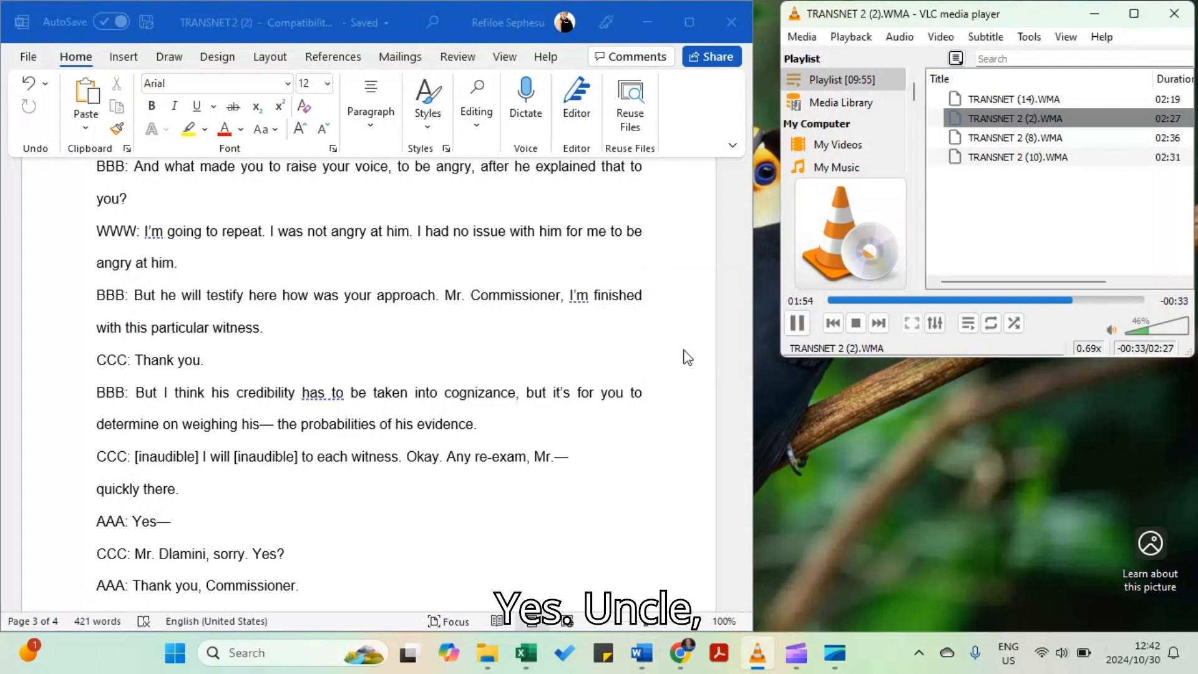
click(403, 457)
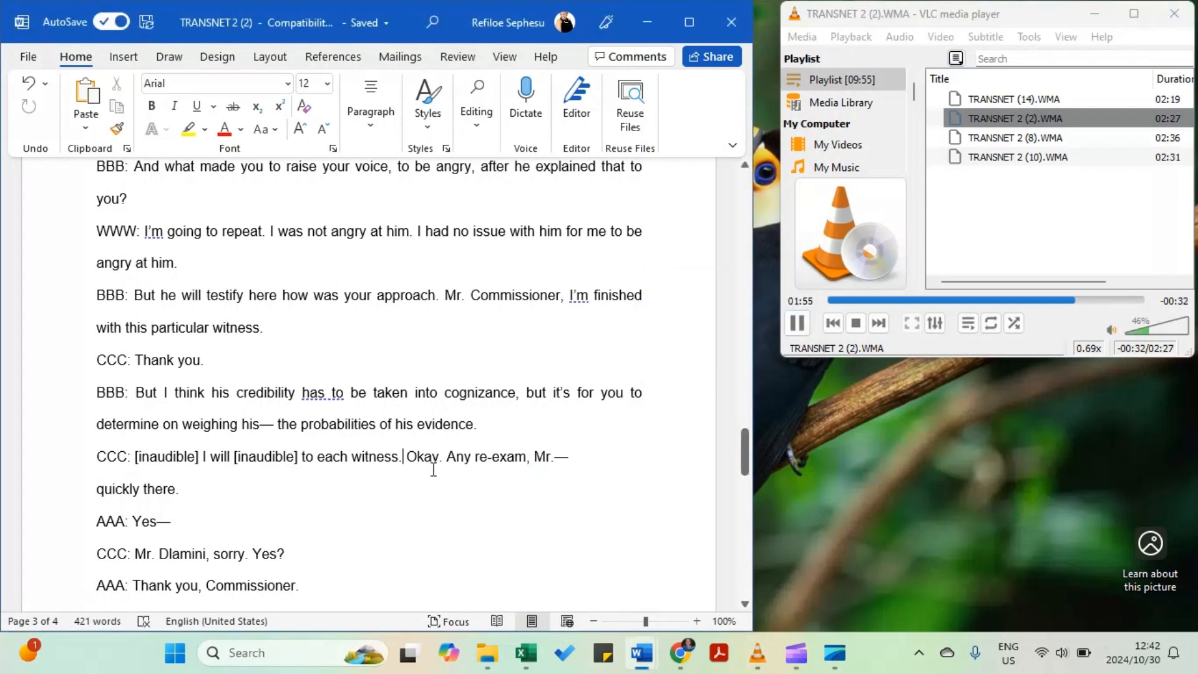
scroll(468, 468, down, 1)
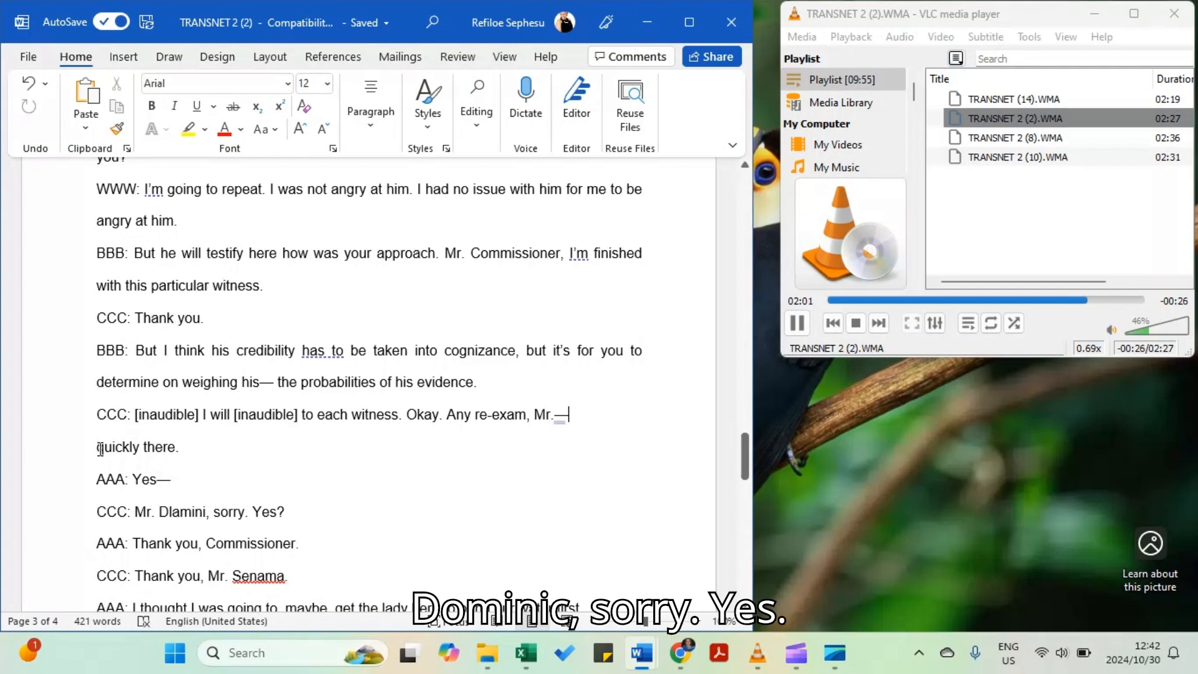
scroll(303, 520, down, 1)
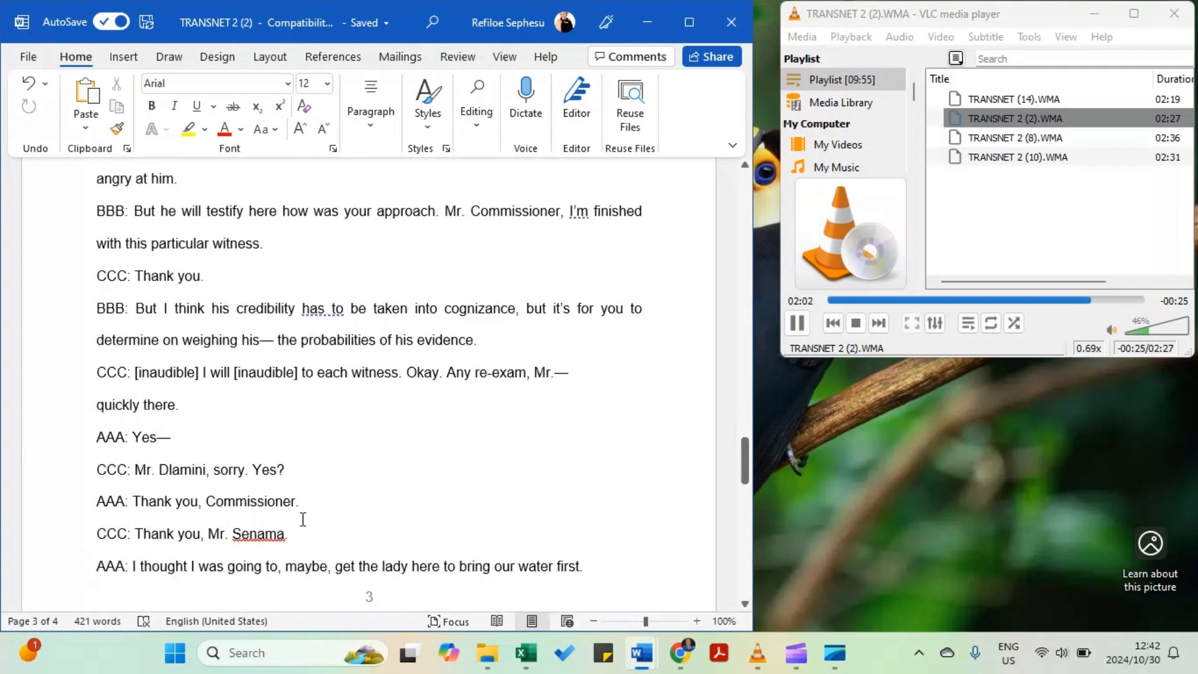
scroll(308, 501, down, 2)
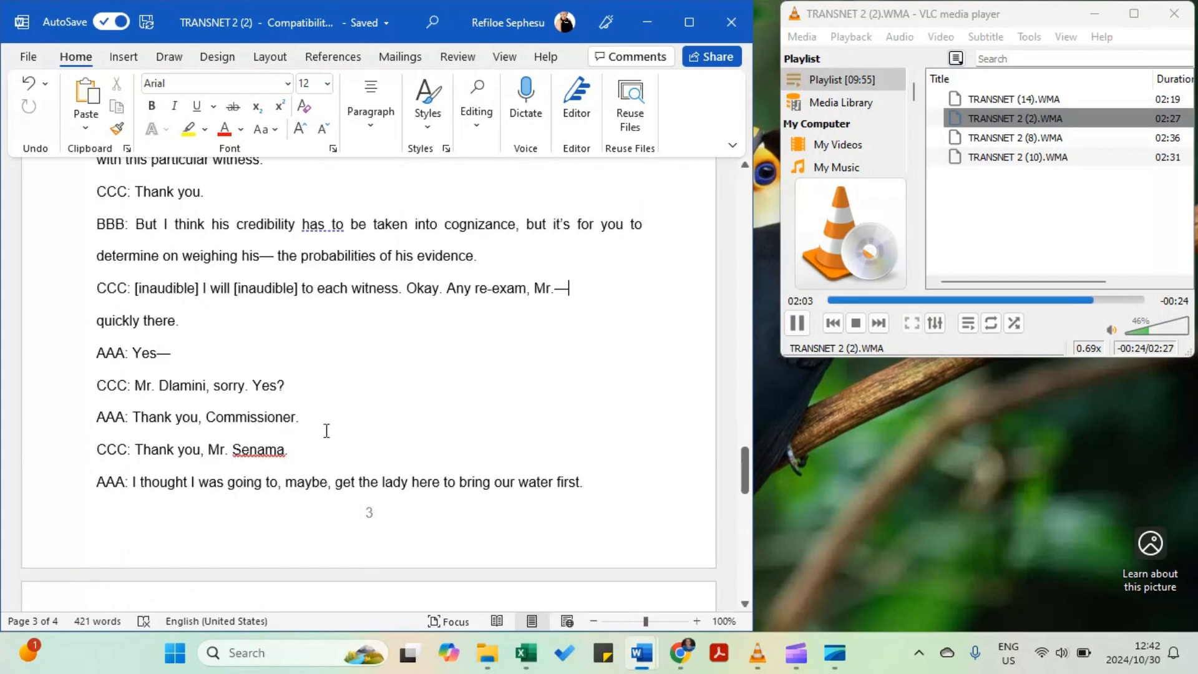
click(798, 322)
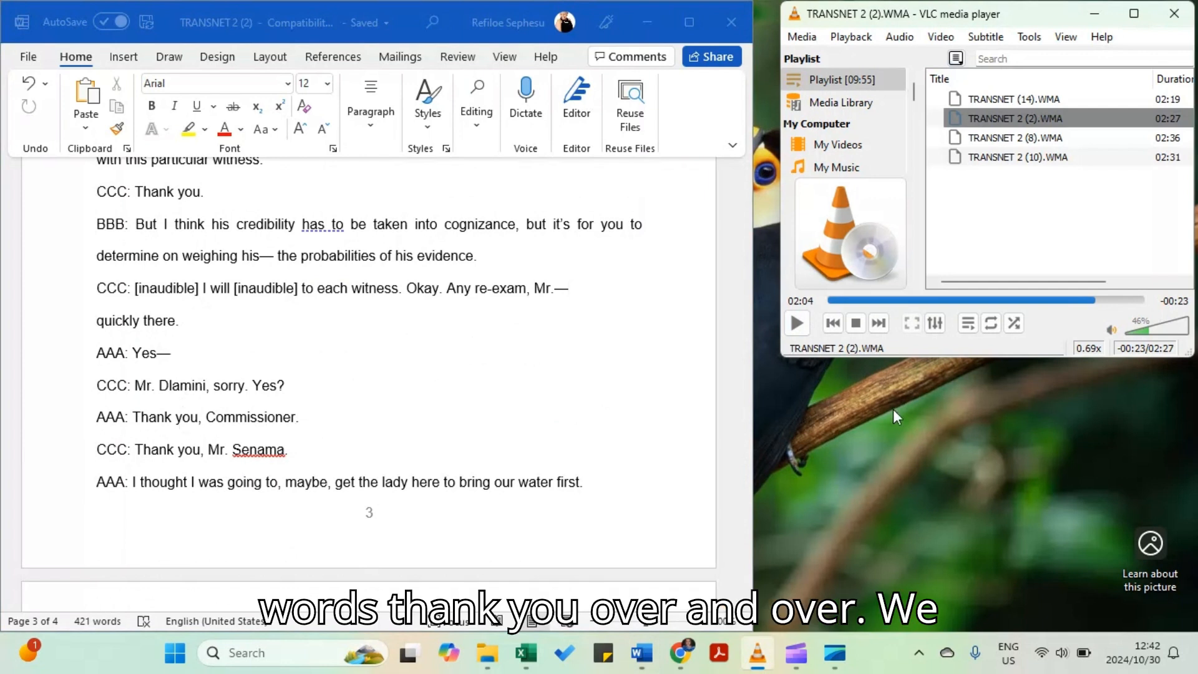
- Replay the audio from 02:00 to 02:15 to check the thank-you lines and AAA's remark about bringing the water
click(1140, 347)
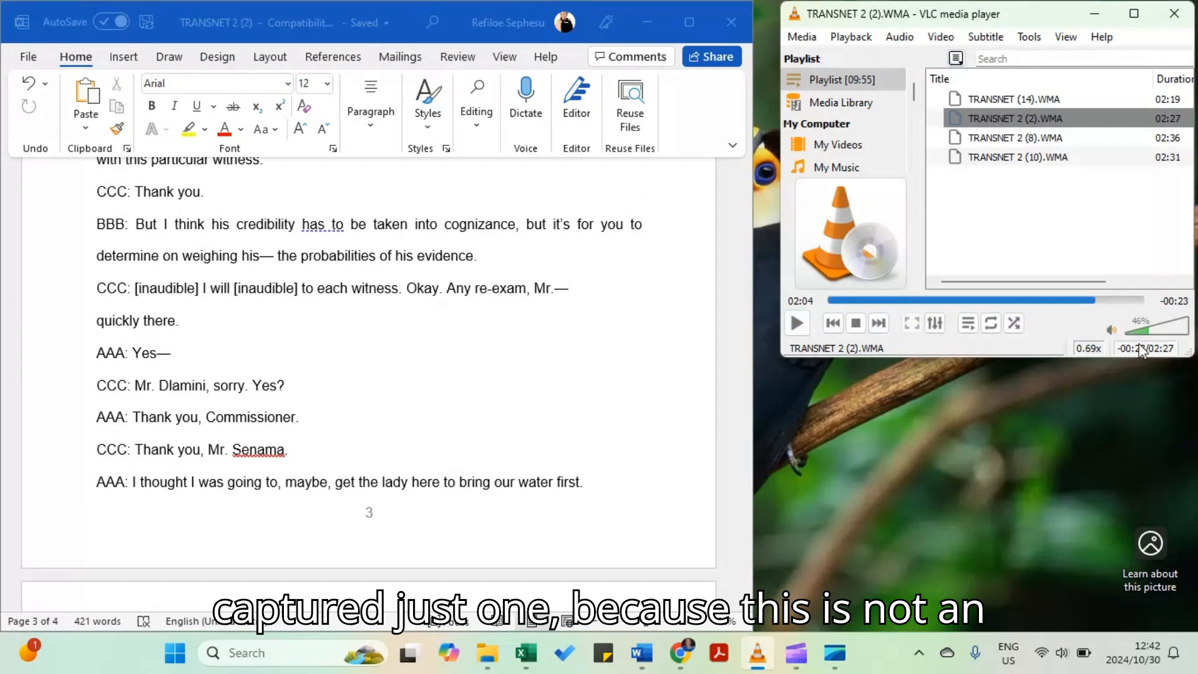
double_click(1139, 346)
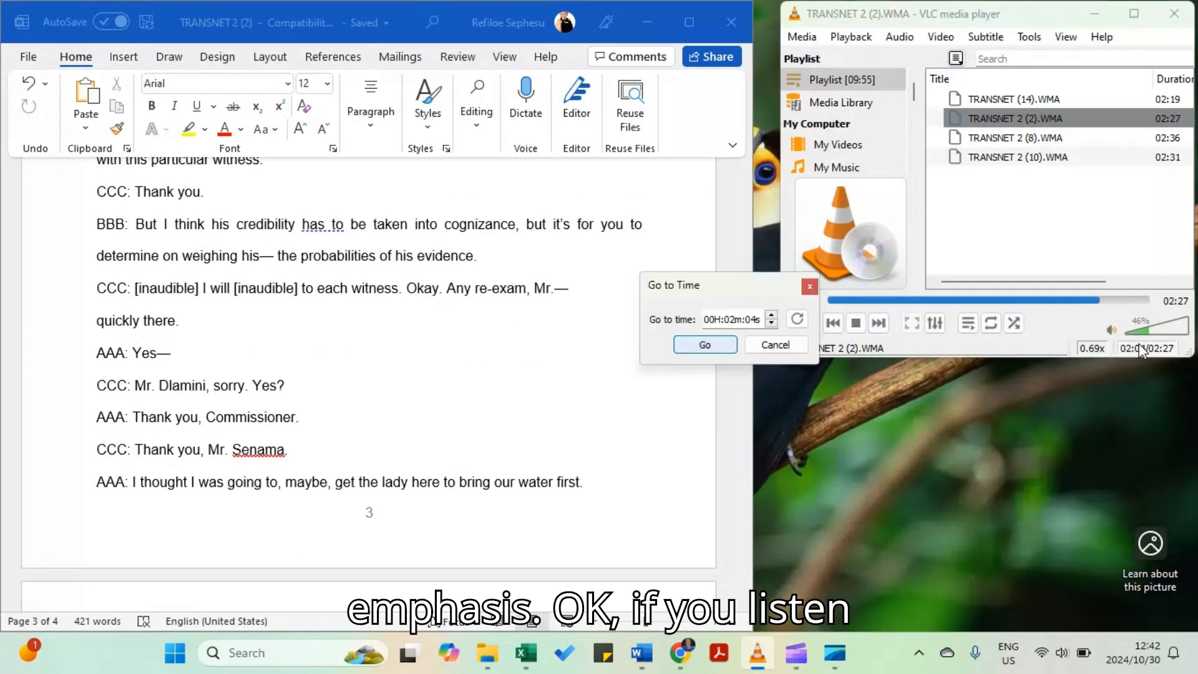
click(773, 323)
click(718, 347)
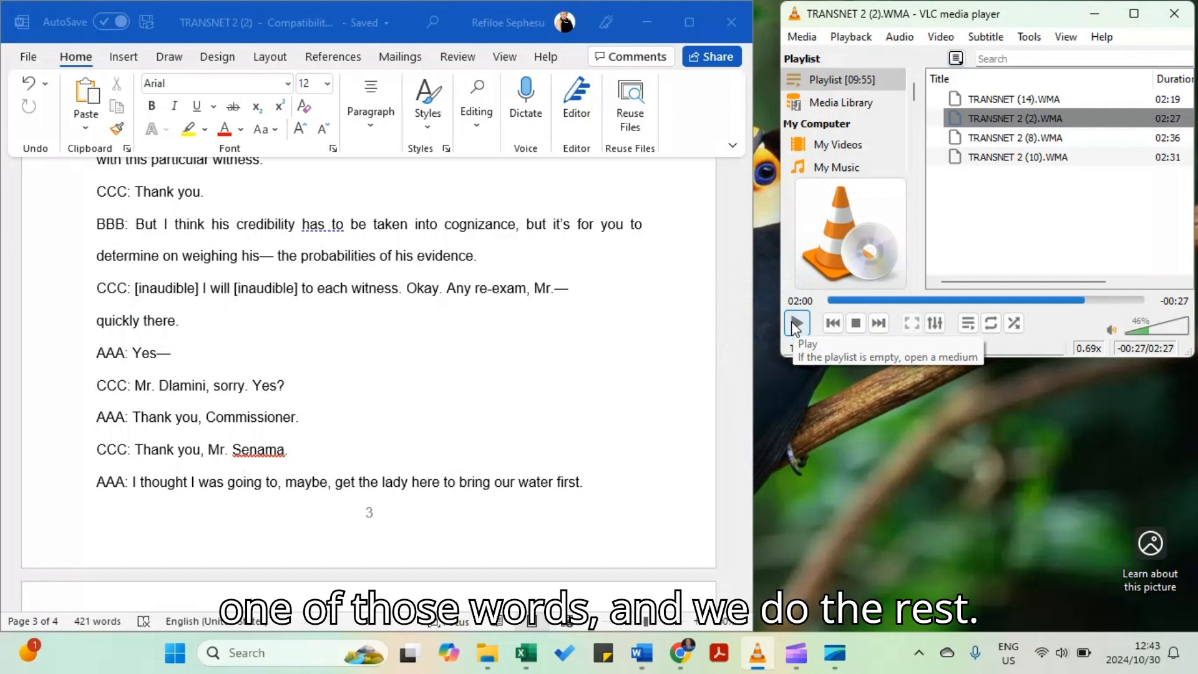
click(796, 322)
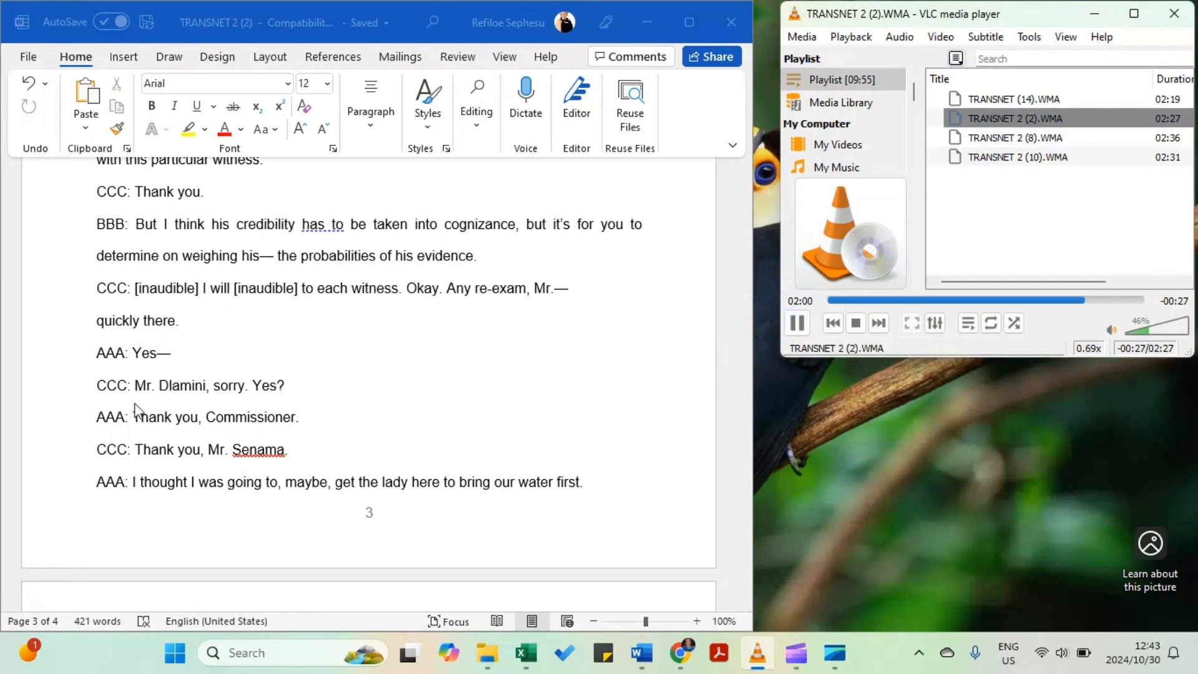
click(150, 433)
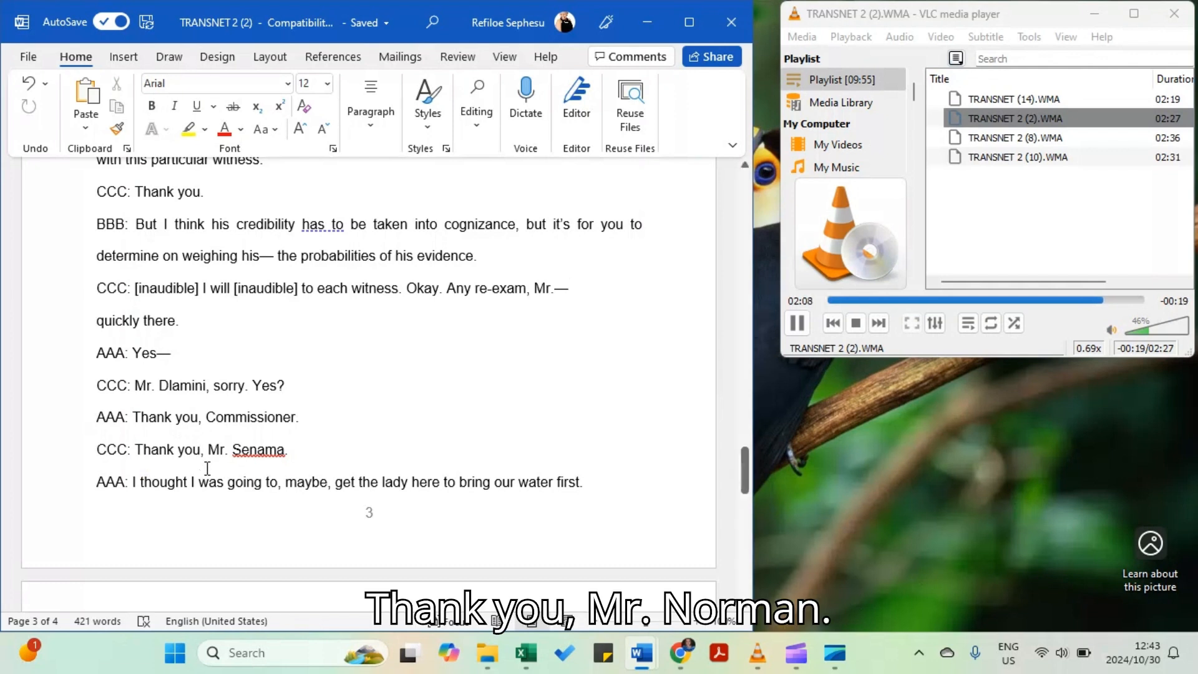
scroll(144, 493, down, 3)
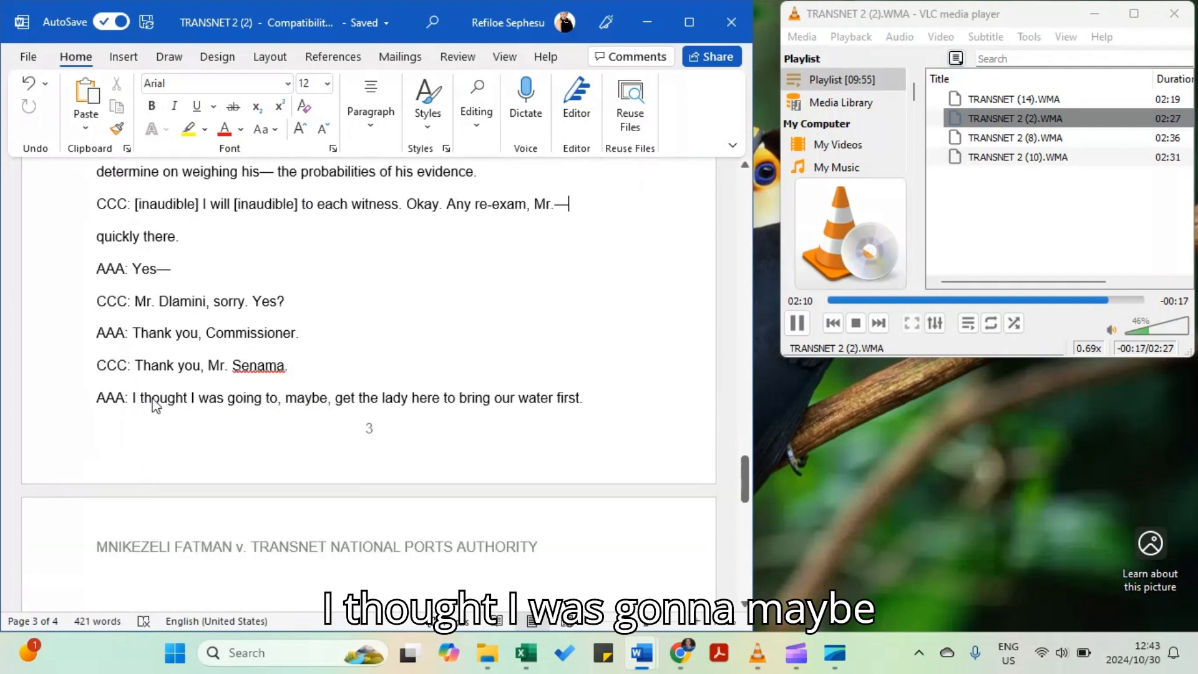
scroll(154, 407, down, 2)
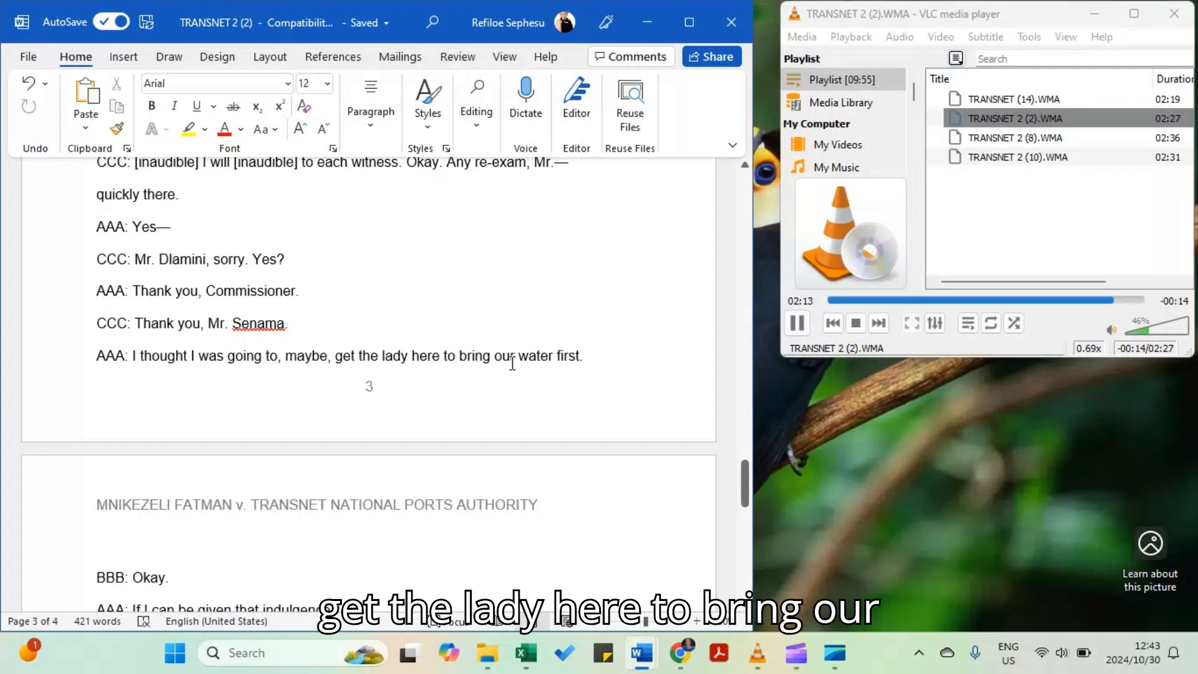
click(797, 323)
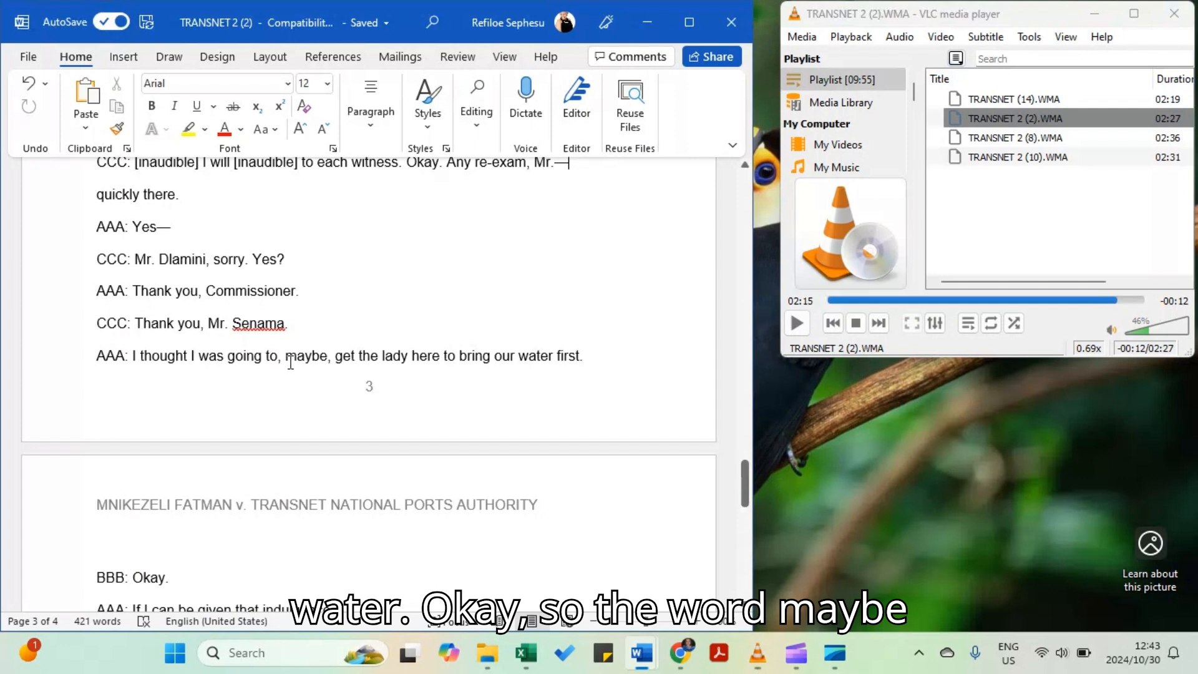
- Highlight "maybe" together with its surrounding commas in AAA's remark "I thought I was going to" to review the punctuation
drag(290, 362, 327, 357)
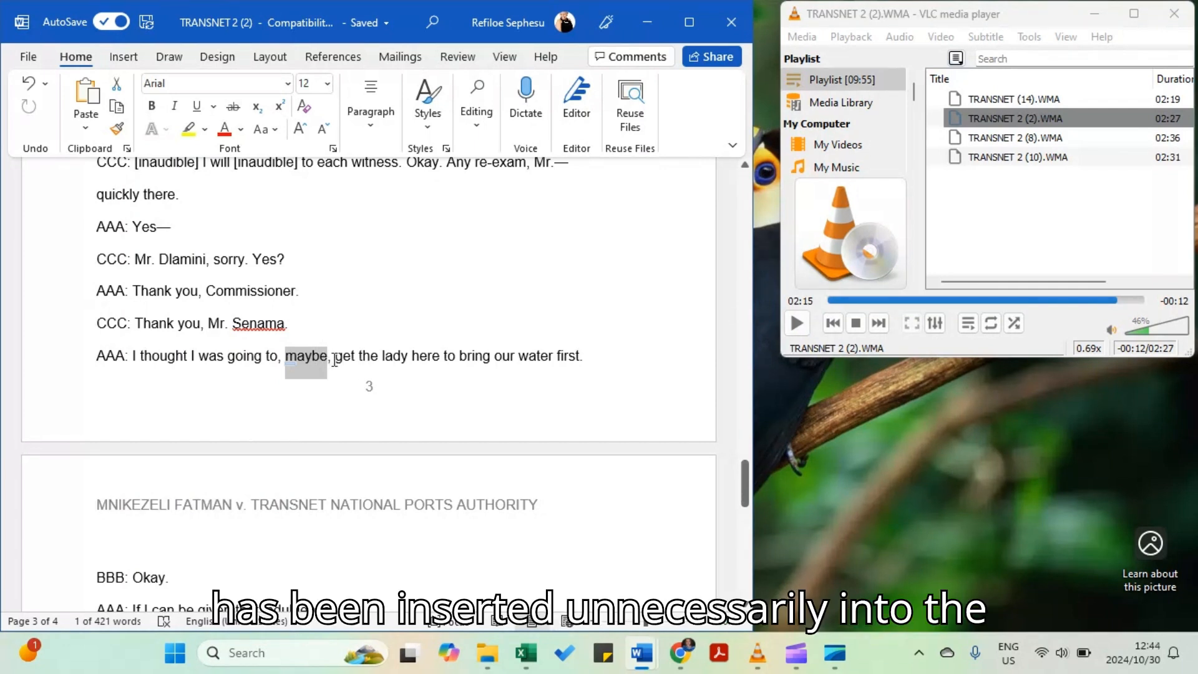
drag(336, 360, 279, 360)
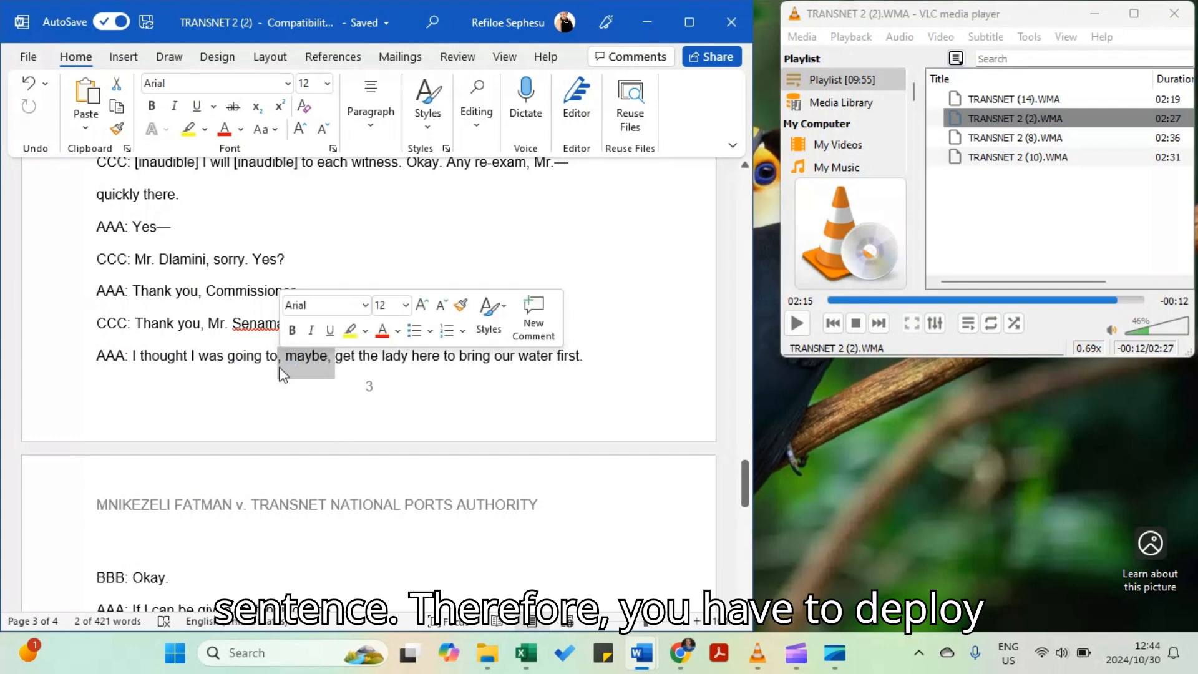
click(333, 356)
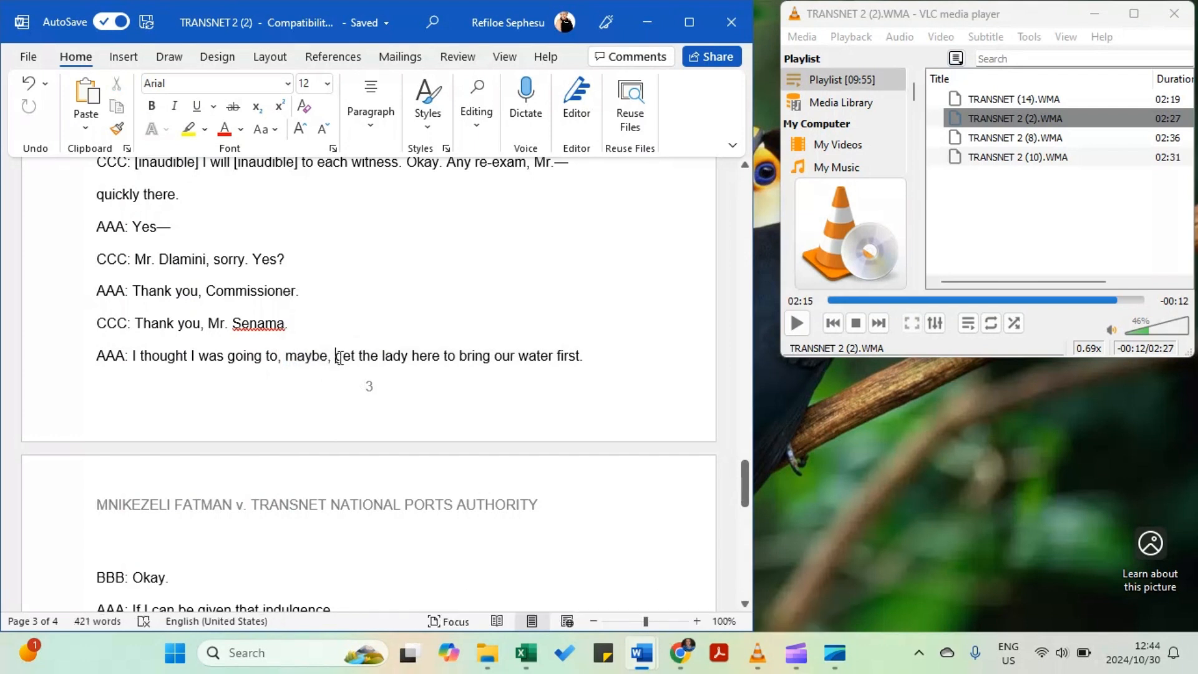
drag(335, 357, 278, 356)
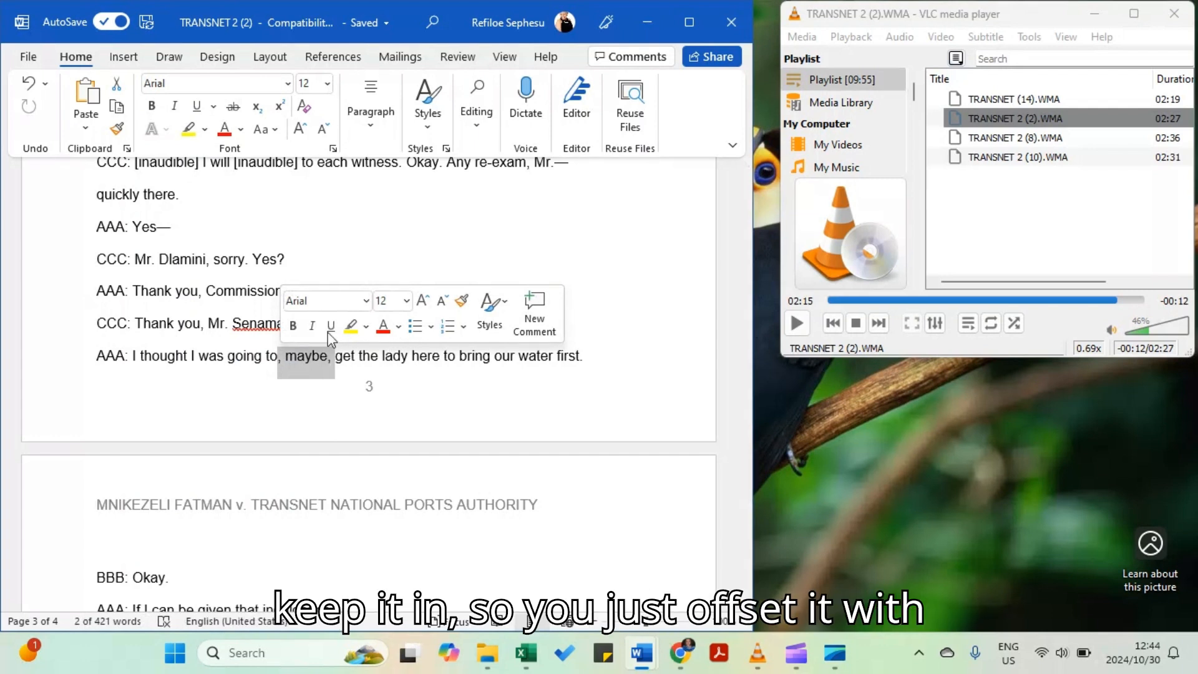
click(342, 356)
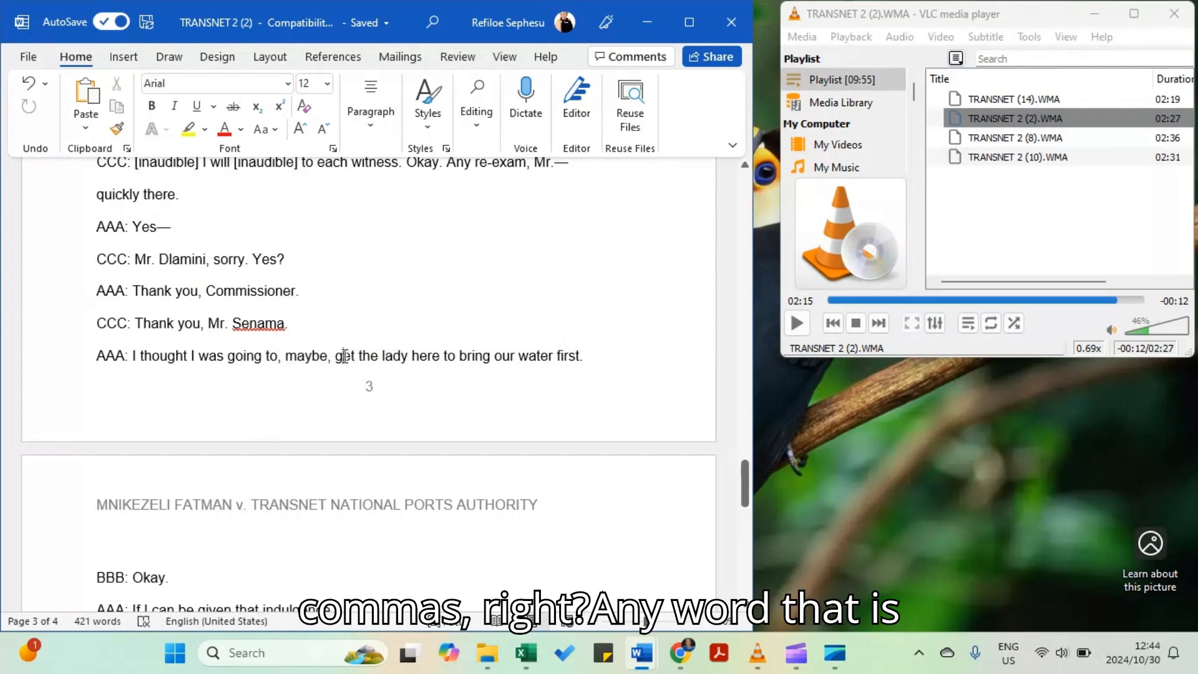
click(338, 356)
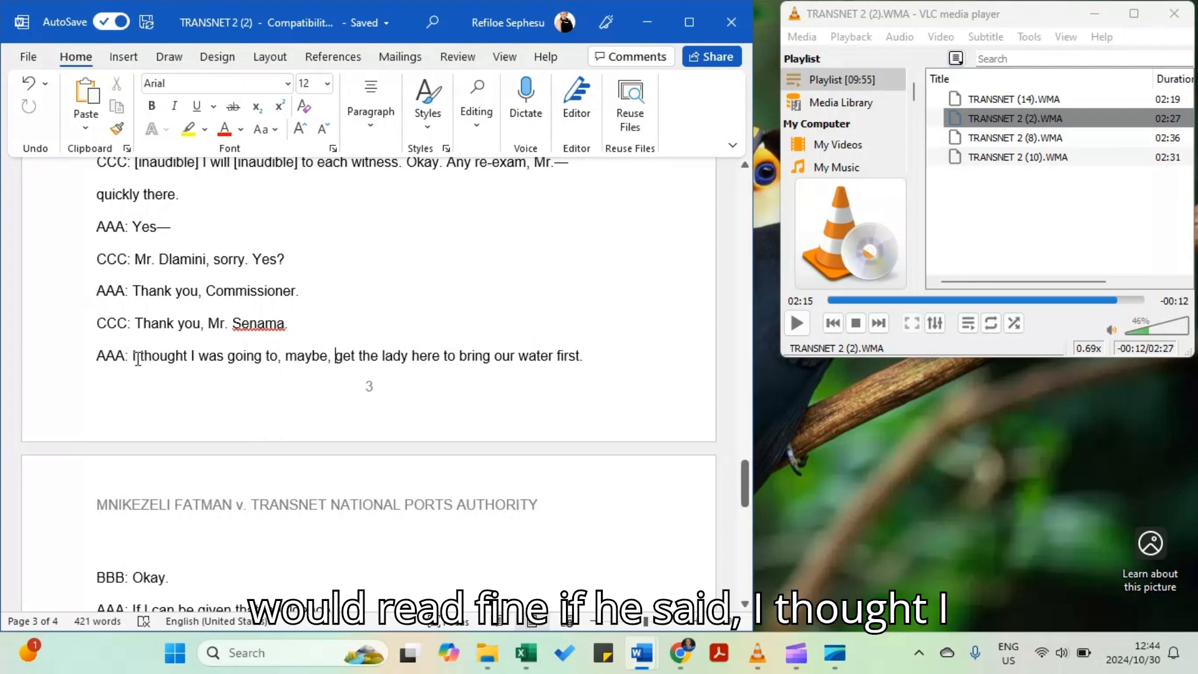
click(281, 359)
text(,)
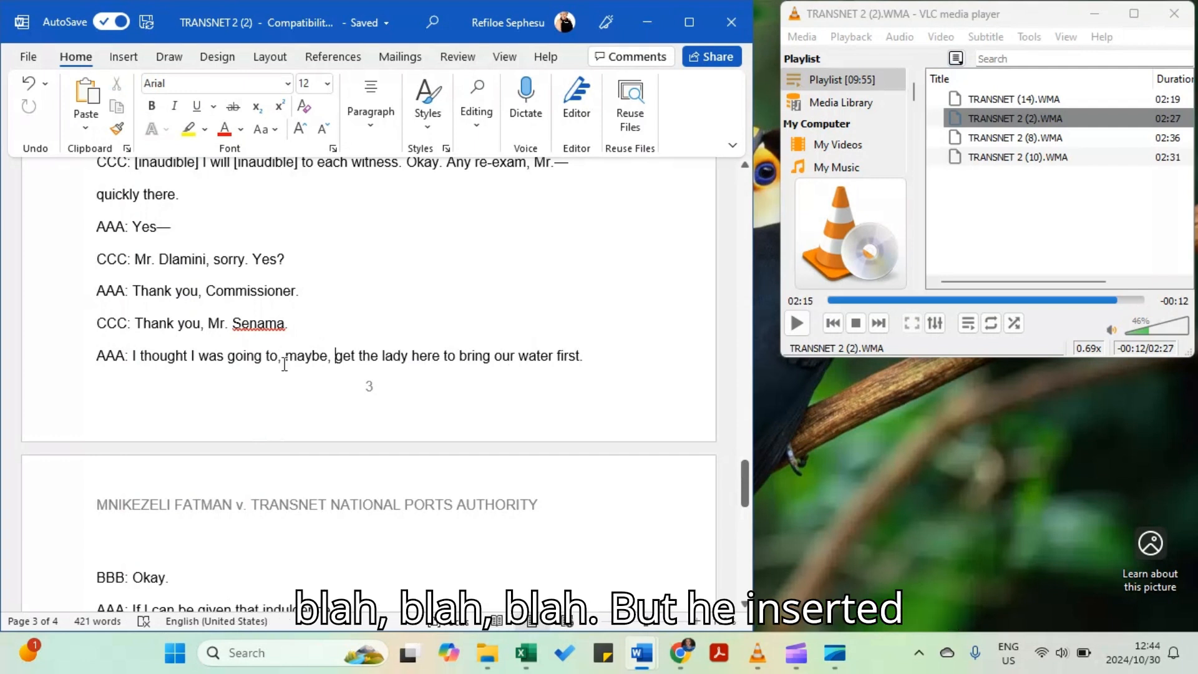
click(333, 359)
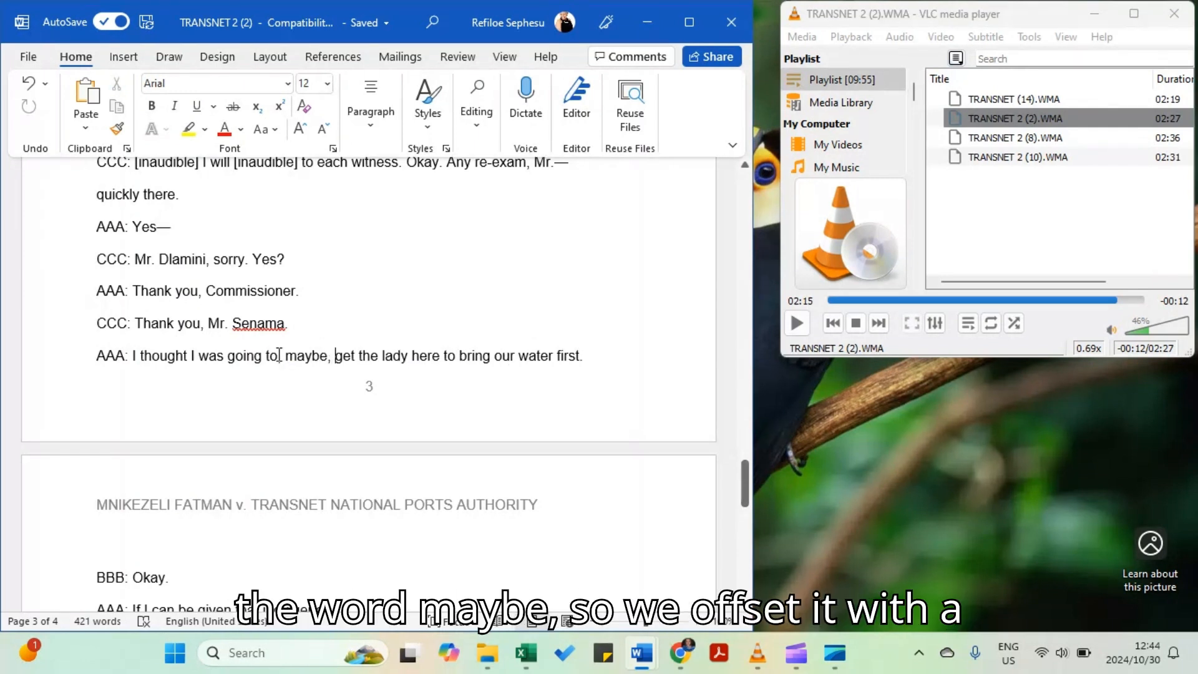
- Rewind the audio to 02:13, recheck the commas around "maybe" in AAA's remark, and resume playback
double_click(1141, 350)
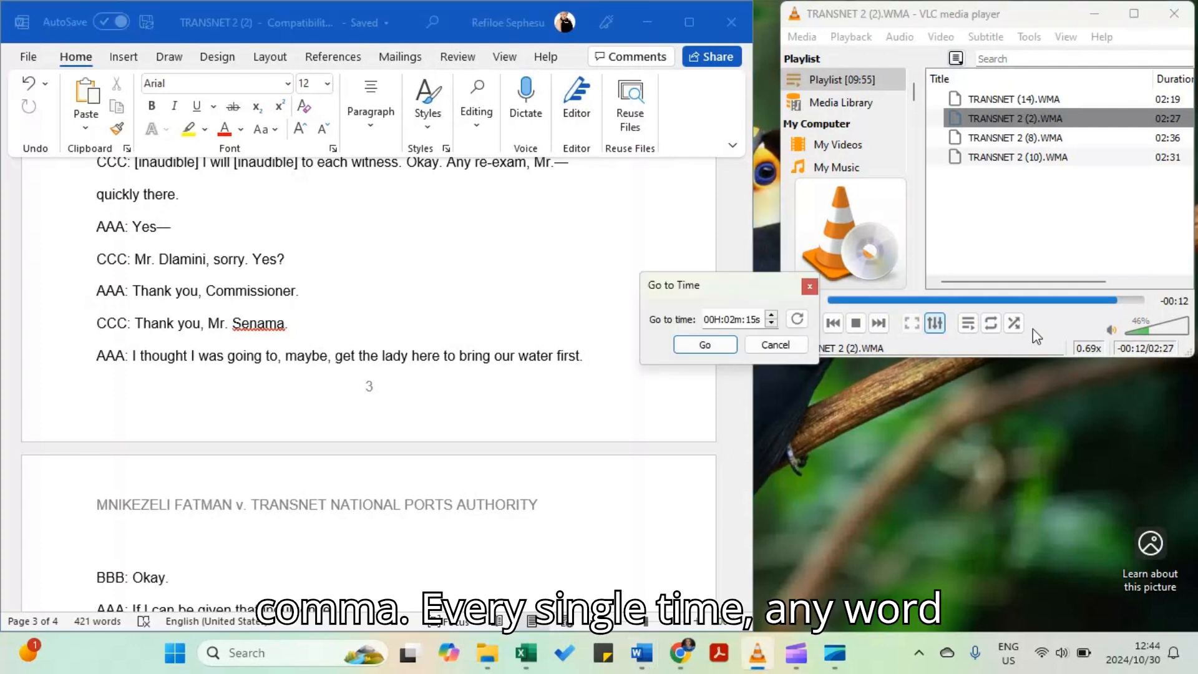
click(773, 323)
click(773, 323)
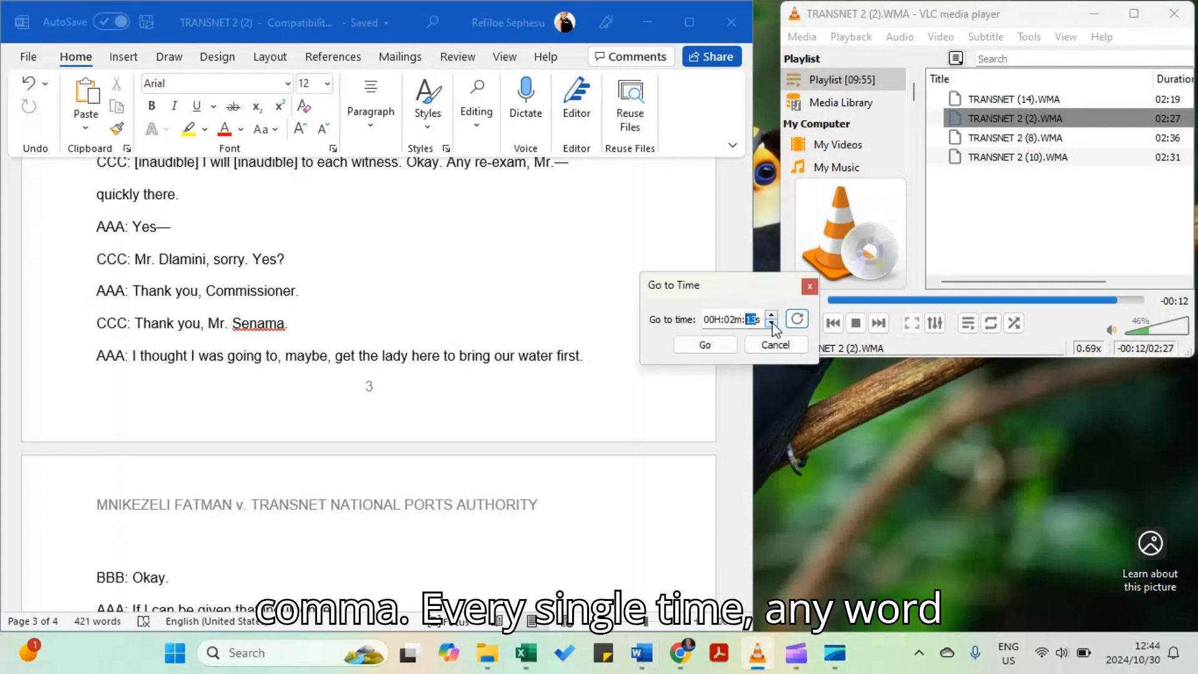
click(705, 345)
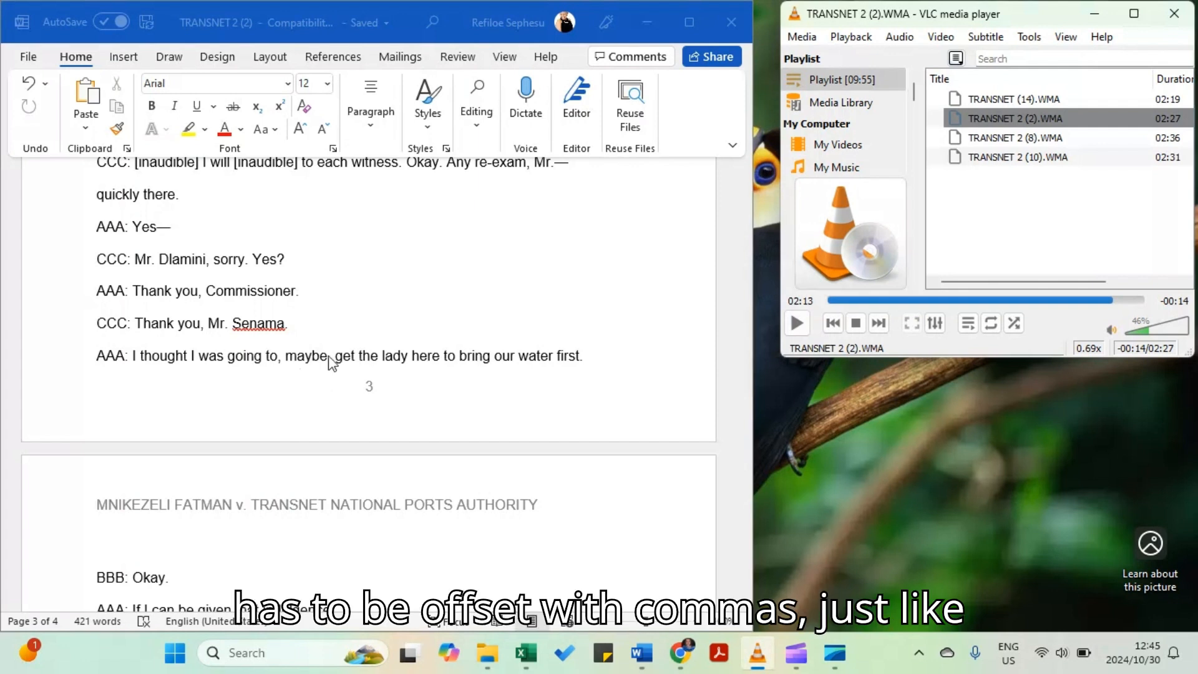
drag(332, 362, 269, 357)
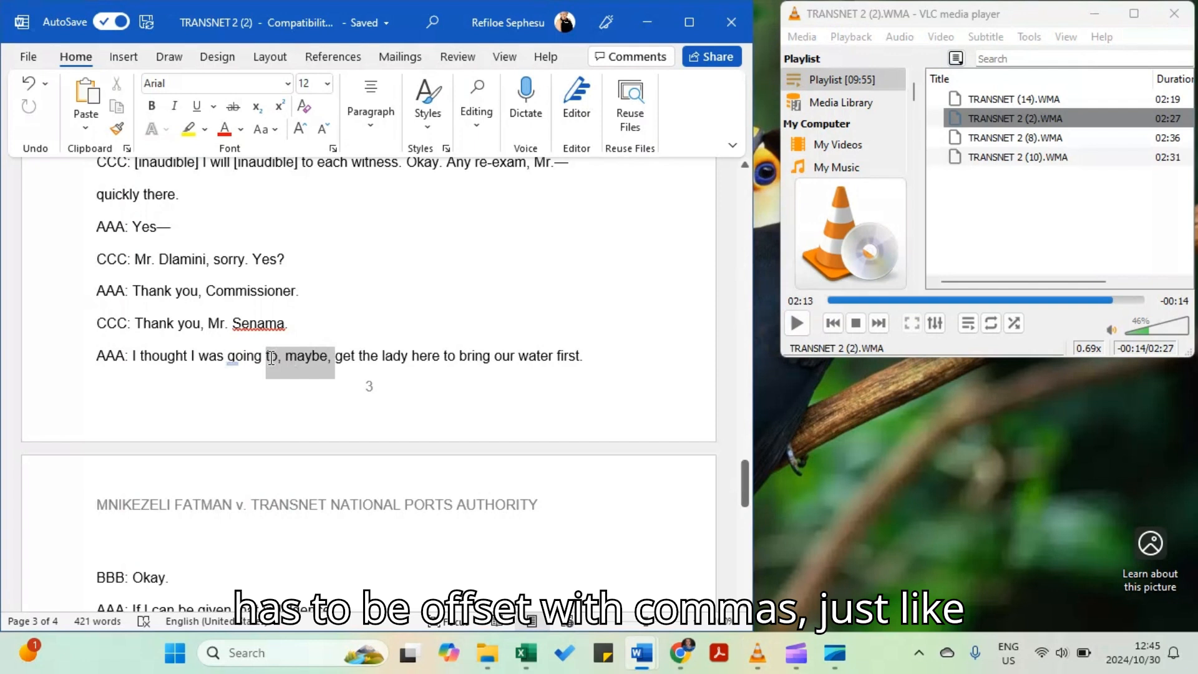
click(329, 373)
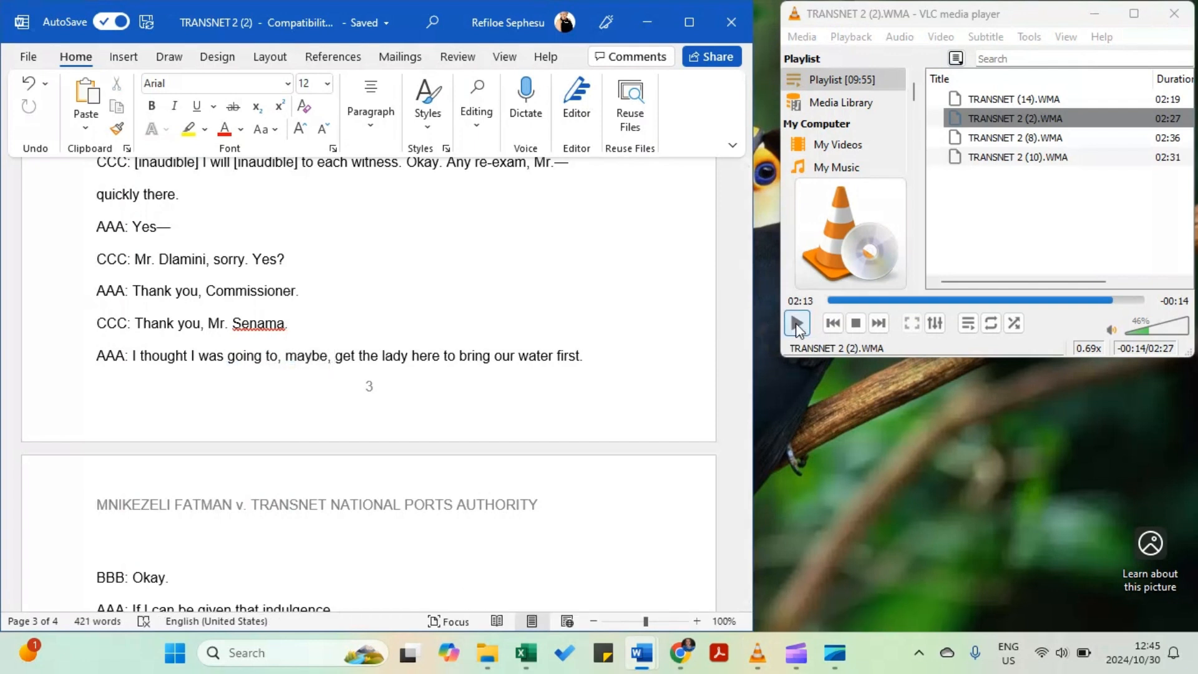
click(797, 323)
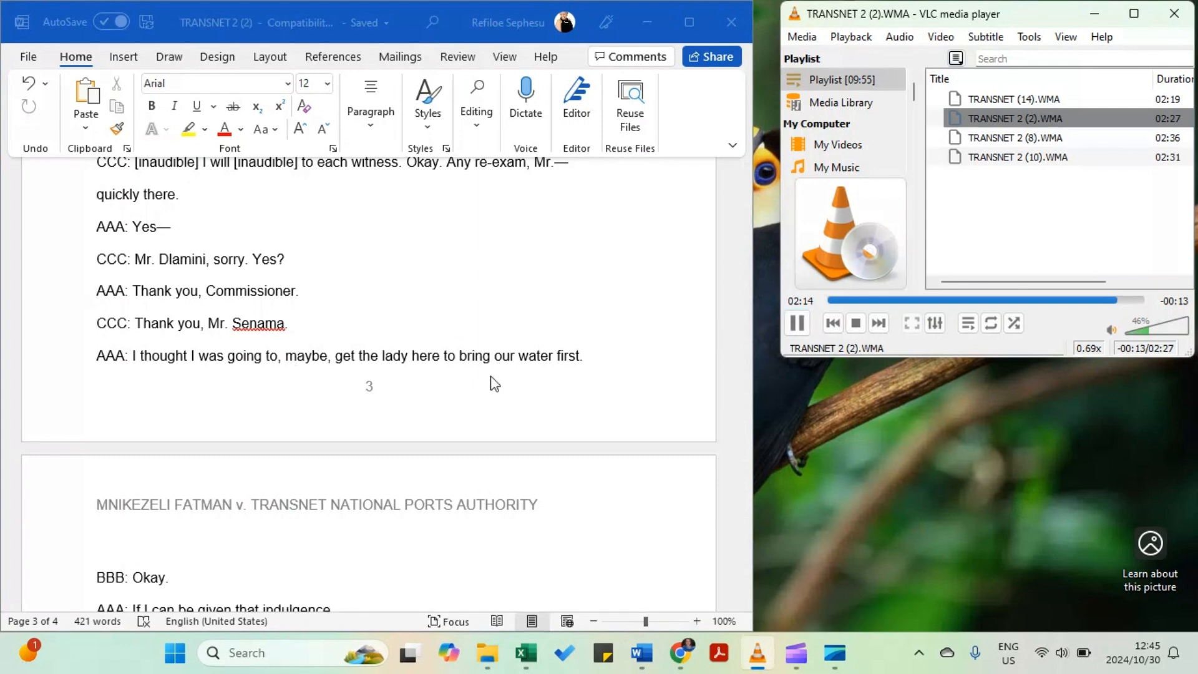
- Pause the audio at 02:17 and highlight "maybe," in AAA's remark about the water to review it against the sentence's ending
scroll(495, 383, down, 3)
click(164, 407)
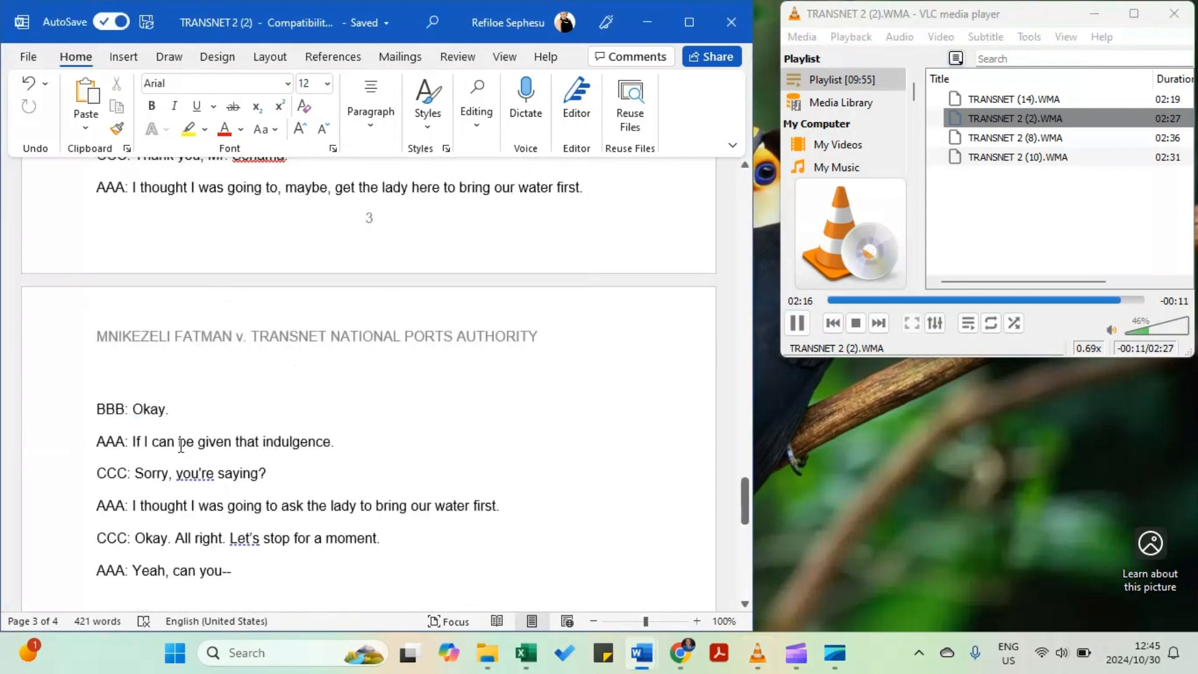
click(791, 320)
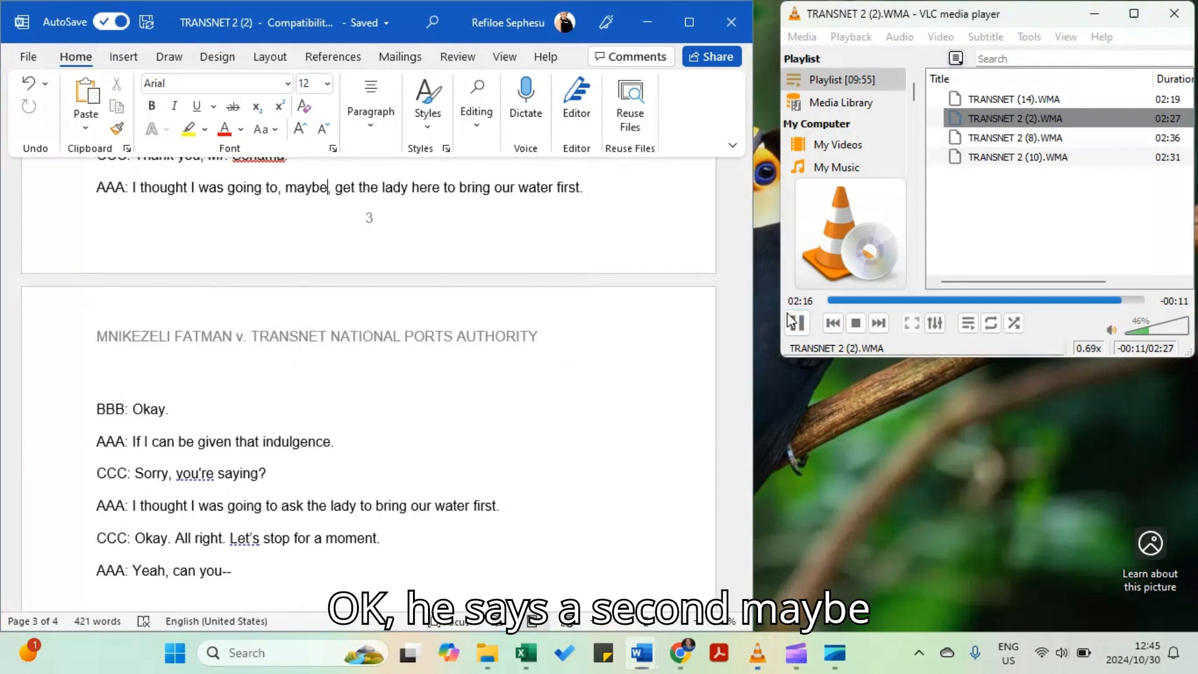
click(581, 194)
click(581, 194)
text(.)
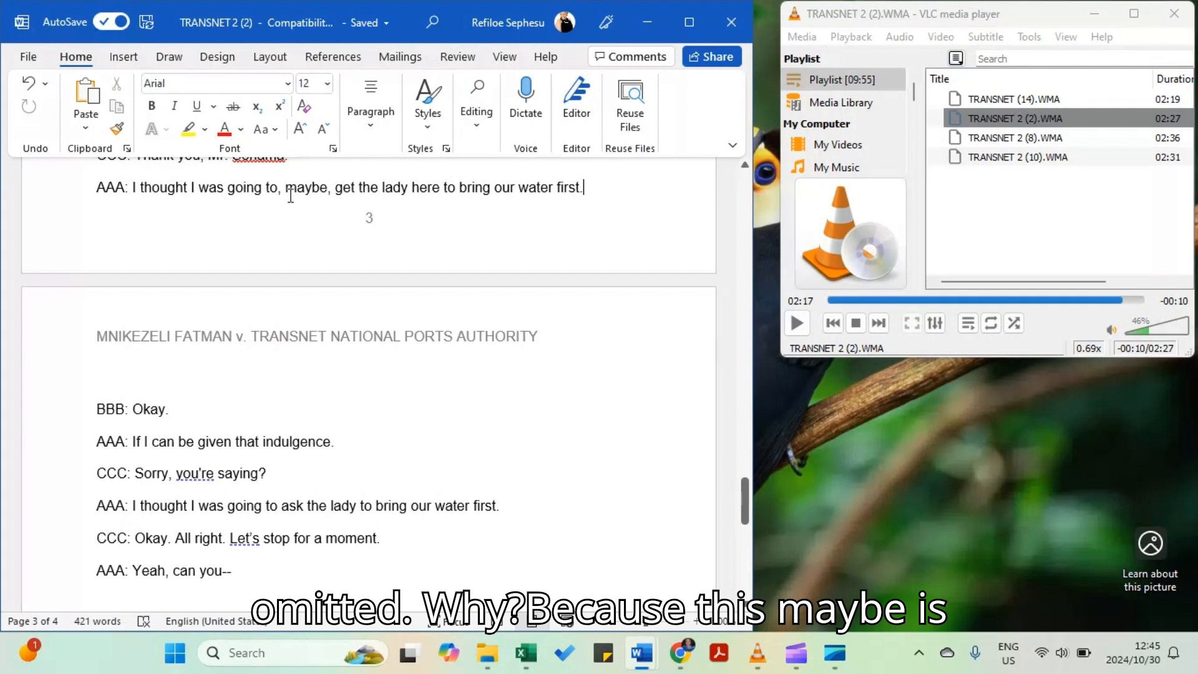
drag(287, 189, 331, 189)
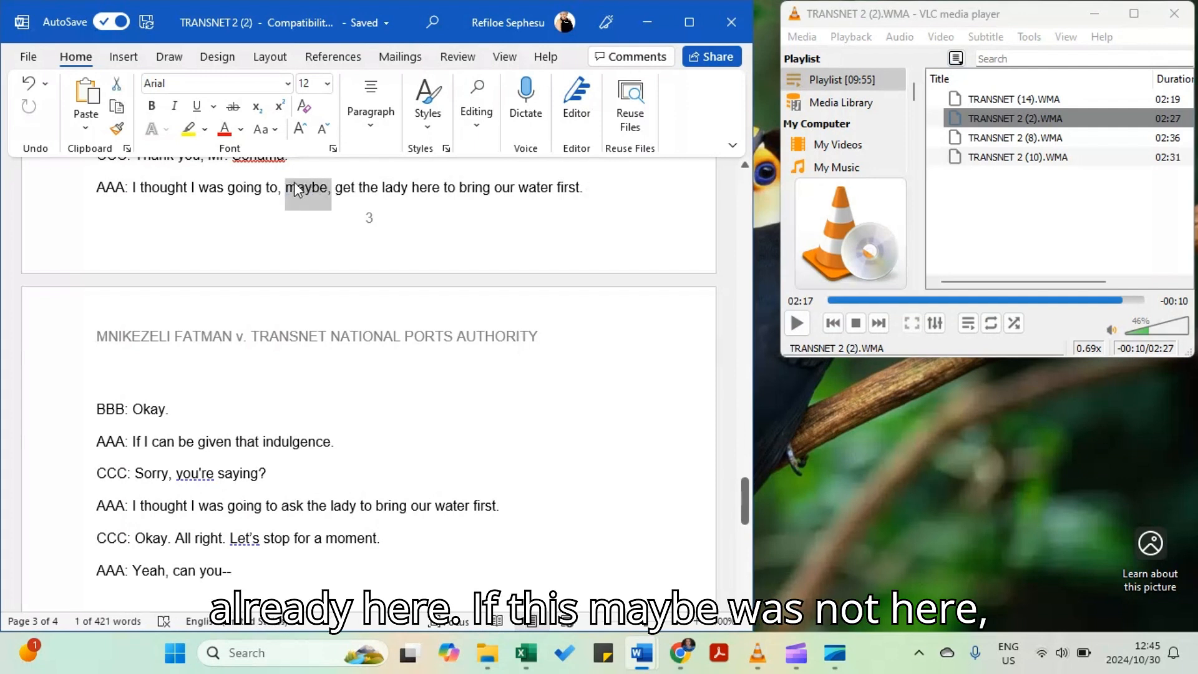
click(583, 190)
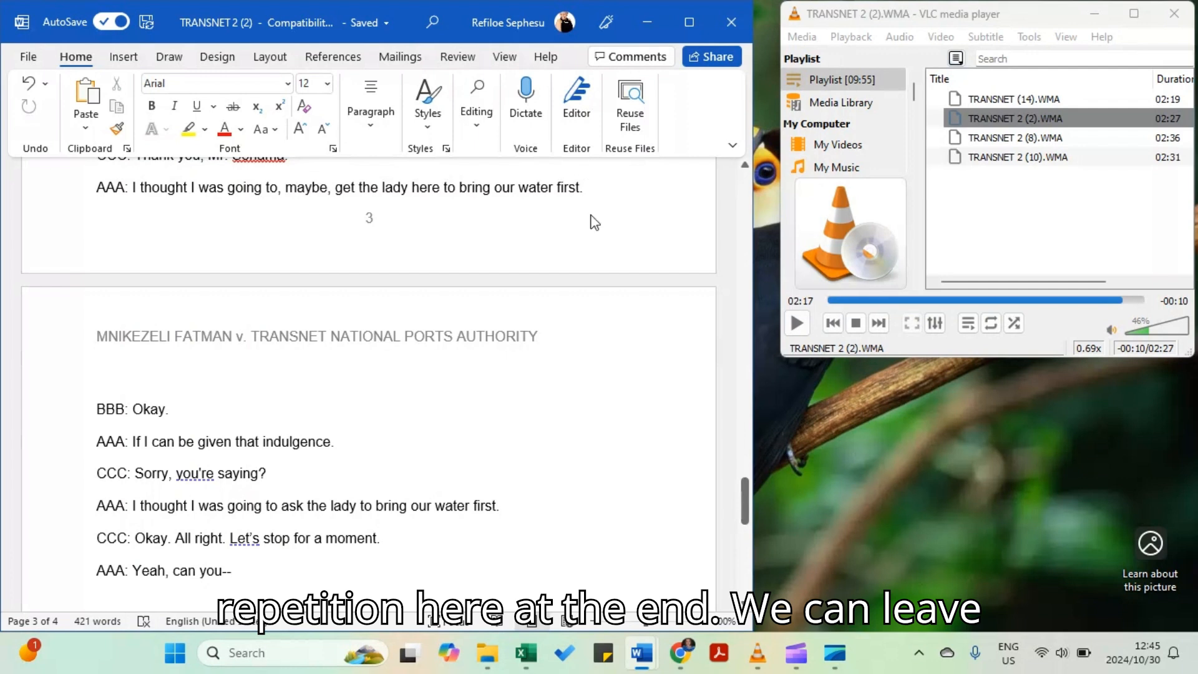
drag(287, 188, 332, 185)
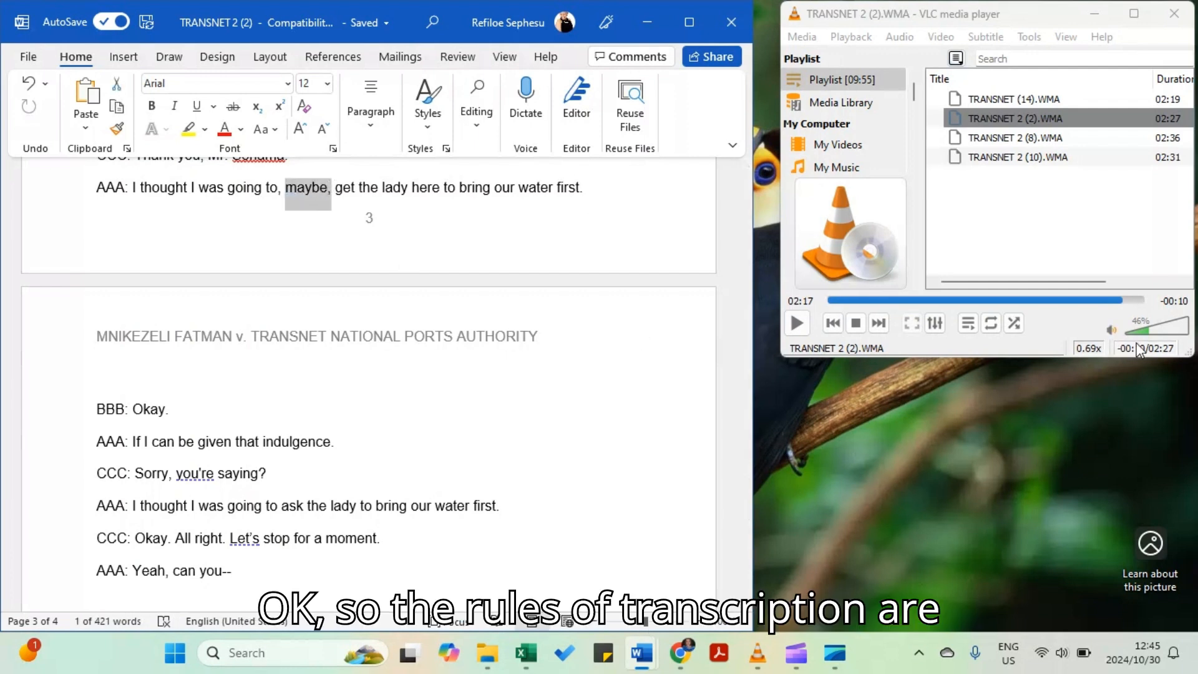
- Replay the audio from 02:14 to 02:19 to check the end of AAA's water remark and the reply to it
double_click(1137, 348)
click(773, 323)
click(772, 324)
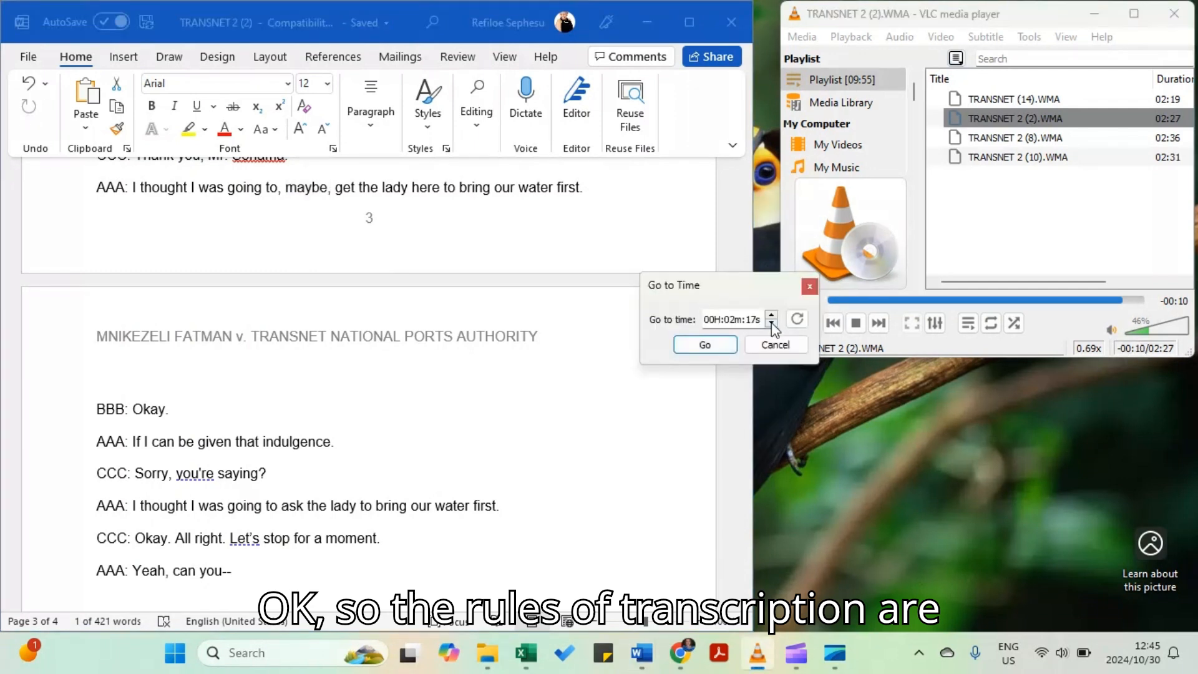
click(710, 343)
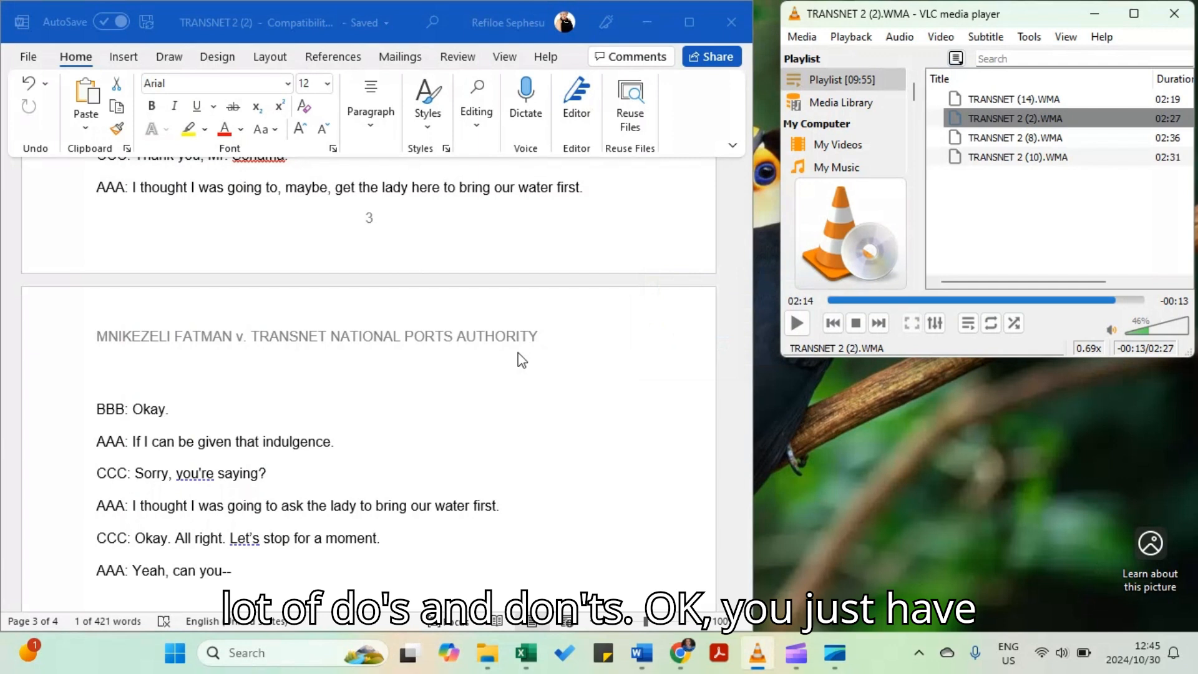
scroll(518, 353, up, 1)
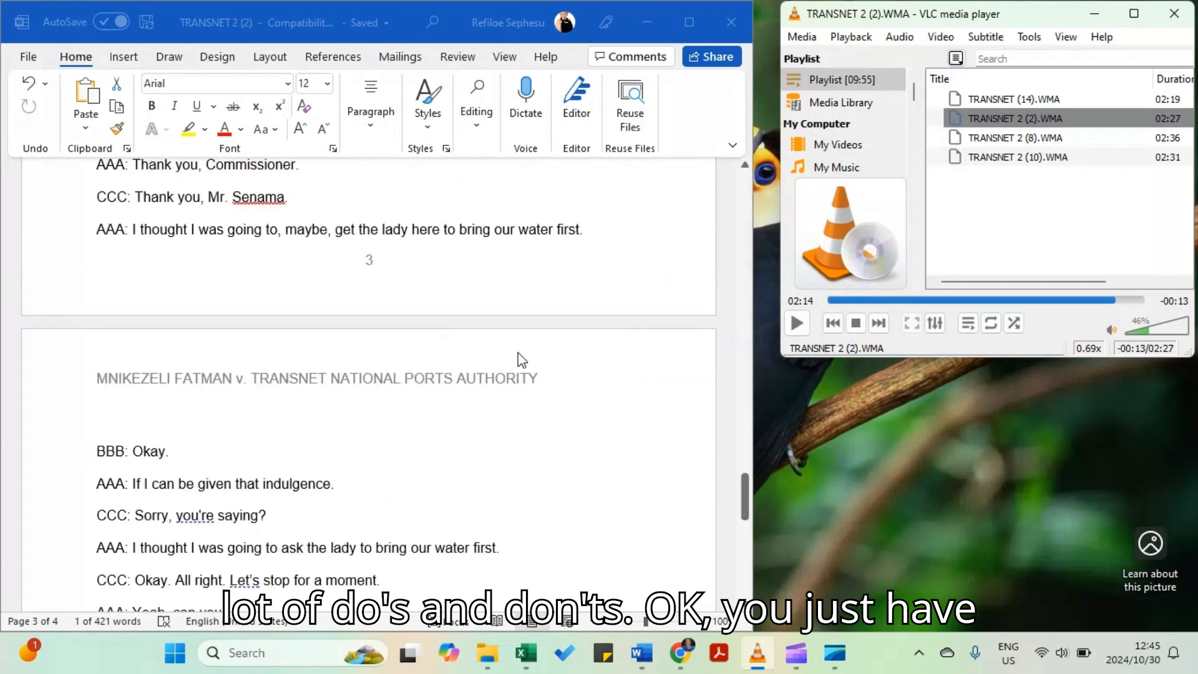
click(587, 239)
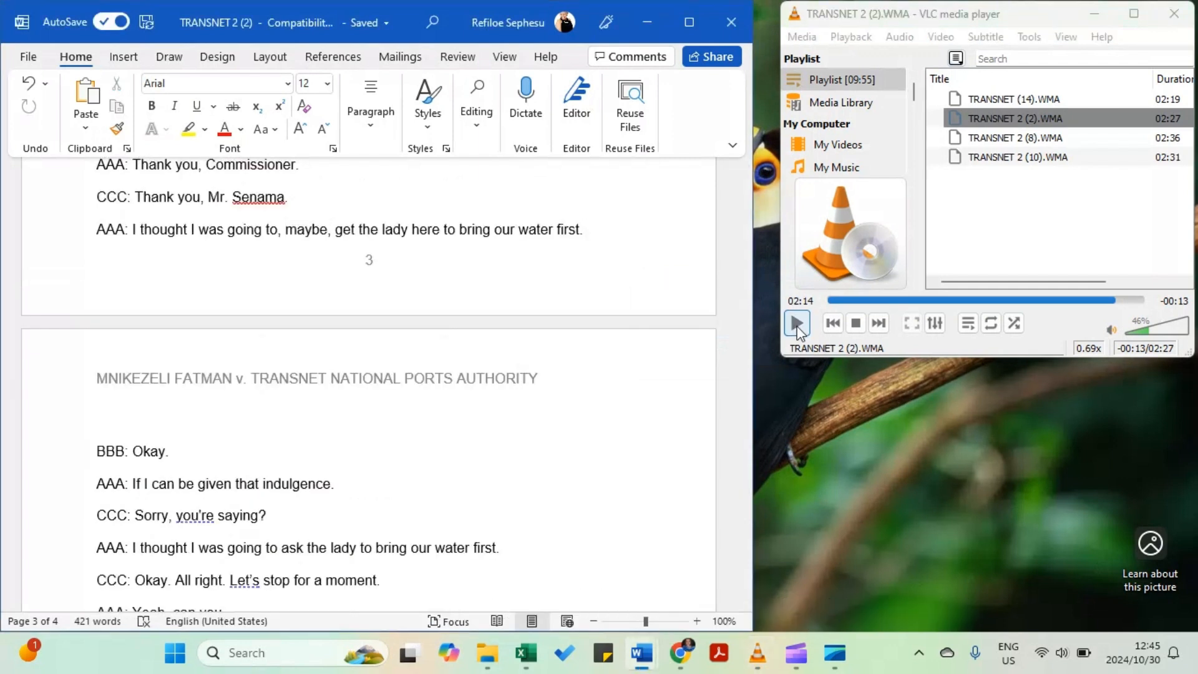
click(797, 323)
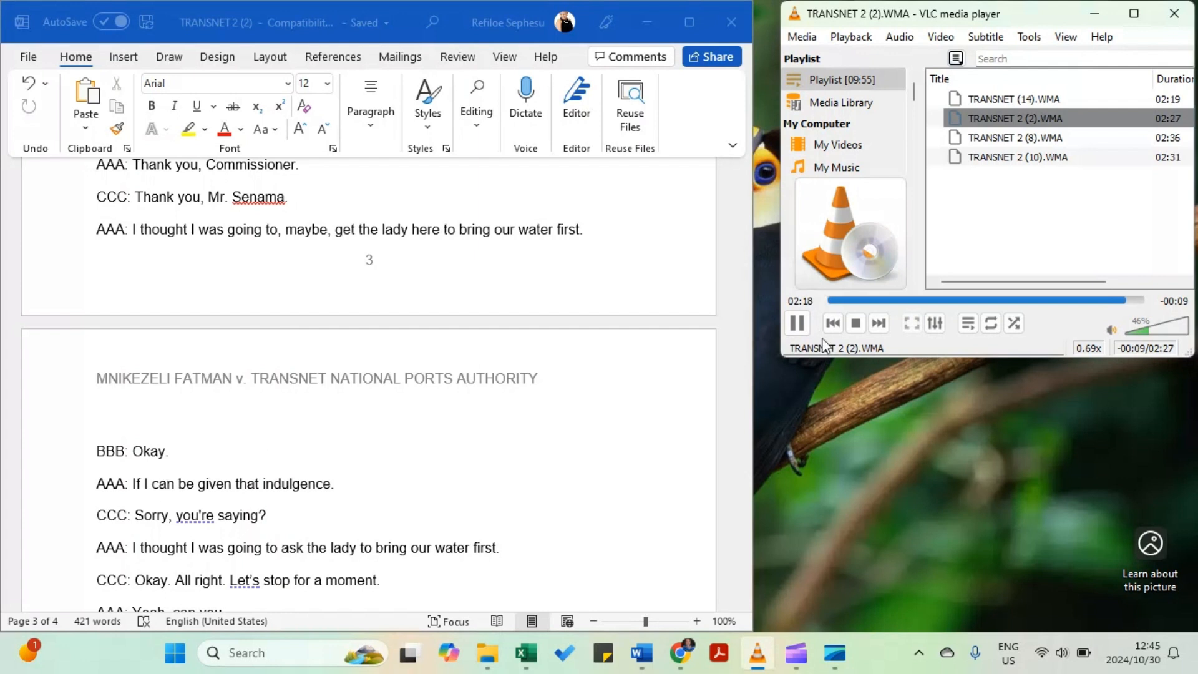
click(797, 322)
- Highlight BBB's "Okay." line and AAA's preceding water remark to review whether the acknowledgement belongs in the transcript
click(129, 454)
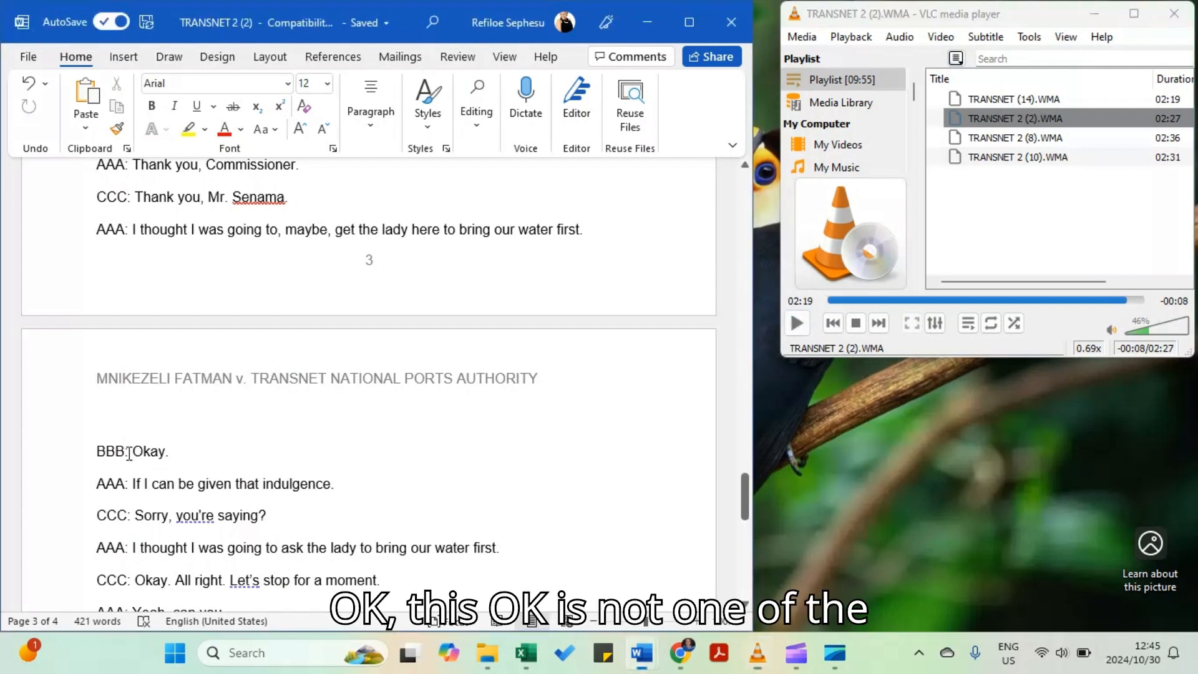
triple_click(128, 454)
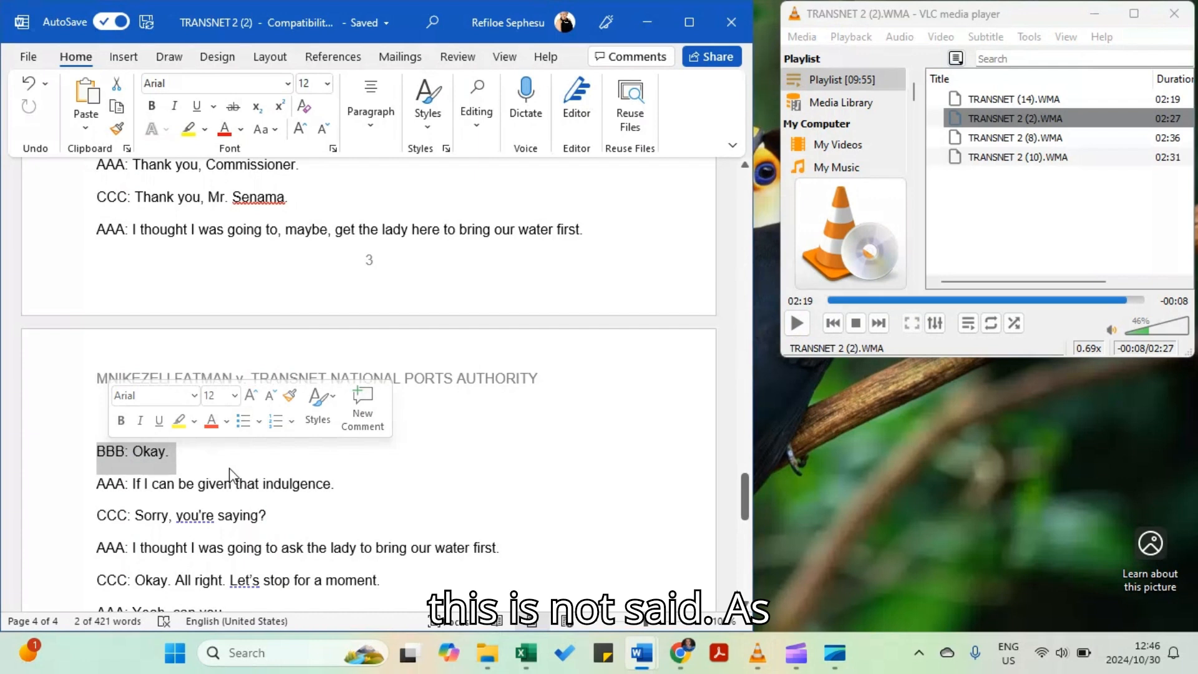
click(173, 457)
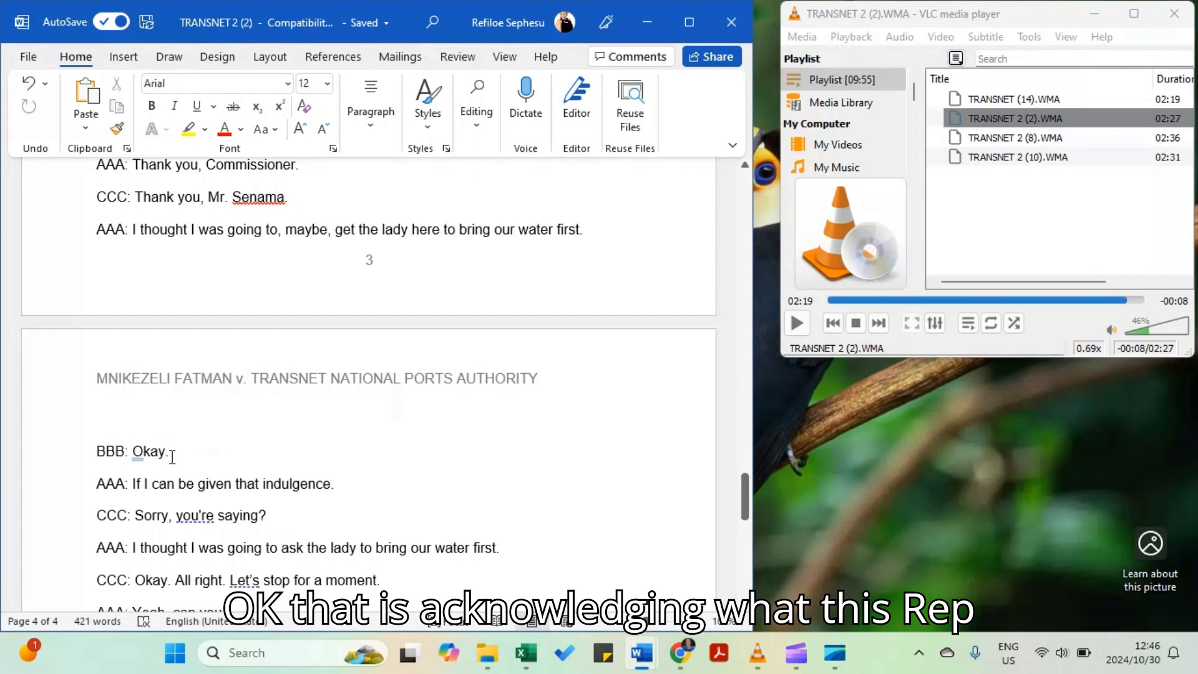
drag(591, 230, 97, 230)
click(591, 242)
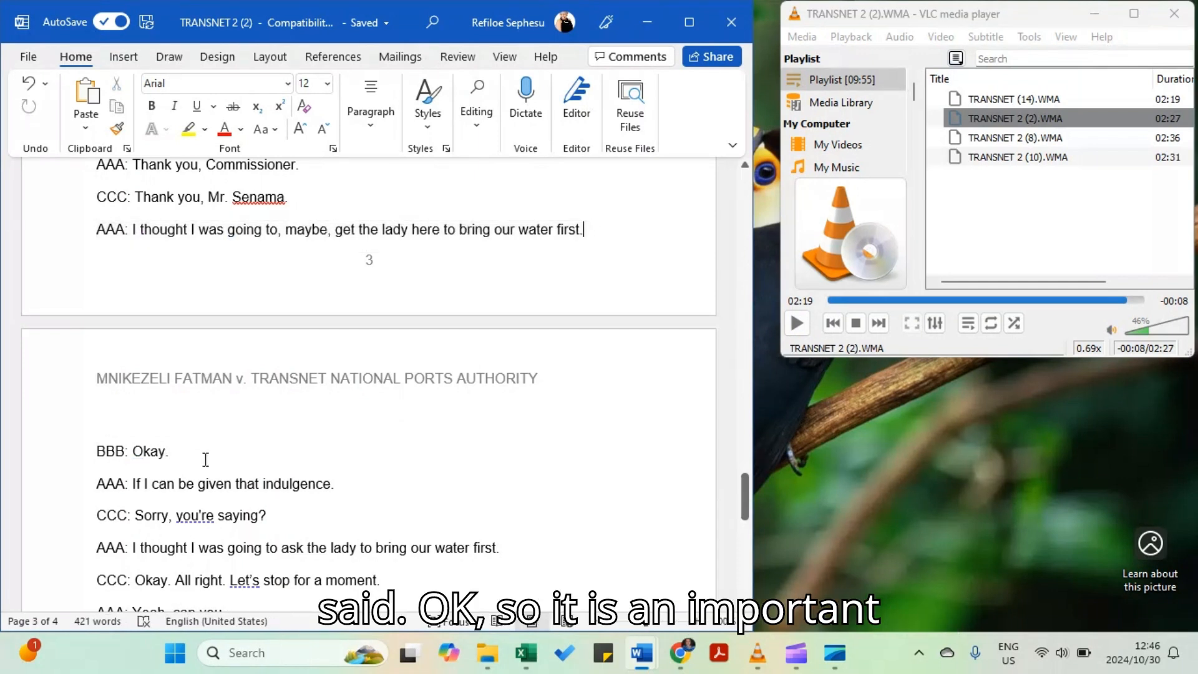
click(173, 455)
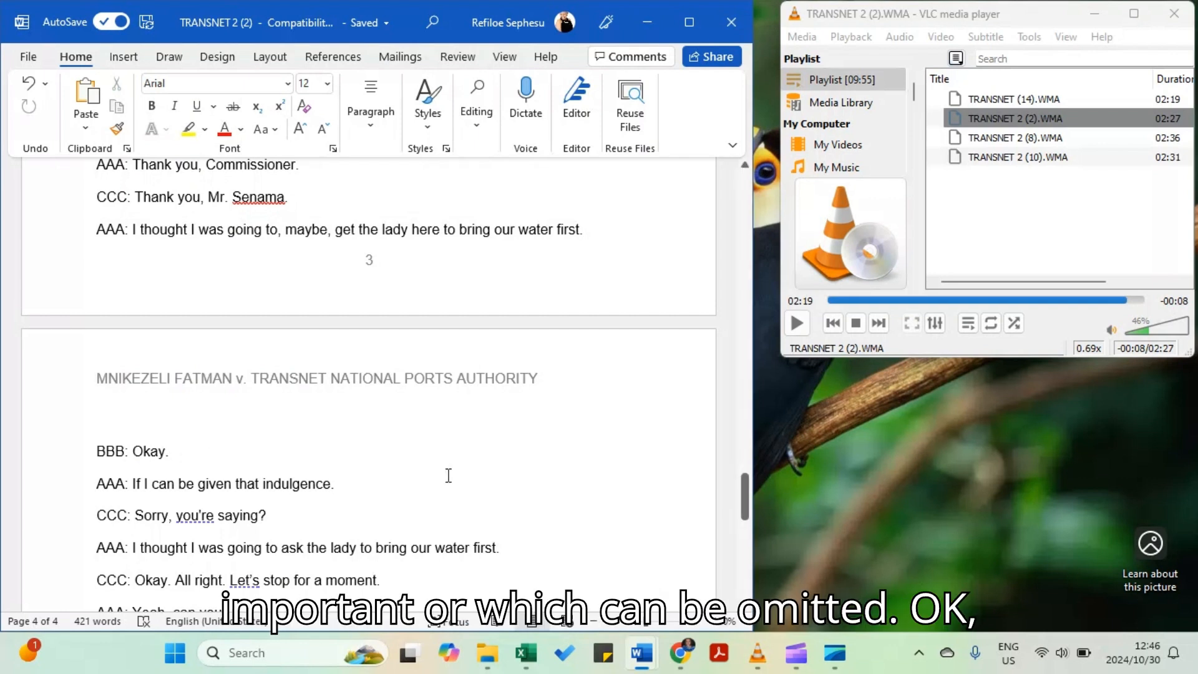
drag(176, 456, 102, 451)
click(175, 458)
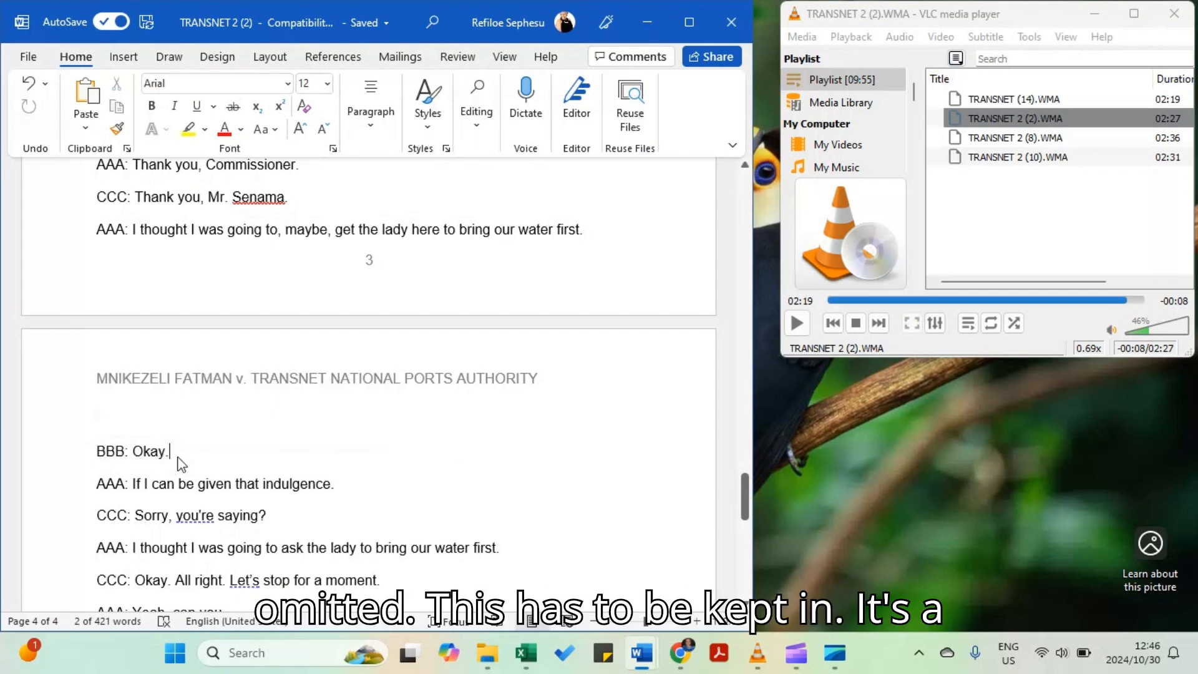
- Replay the audio from 02:16 to 02:21 to check AAA's "If I can be given that indulgence" and CCC's reply
double_click(1142, 347)
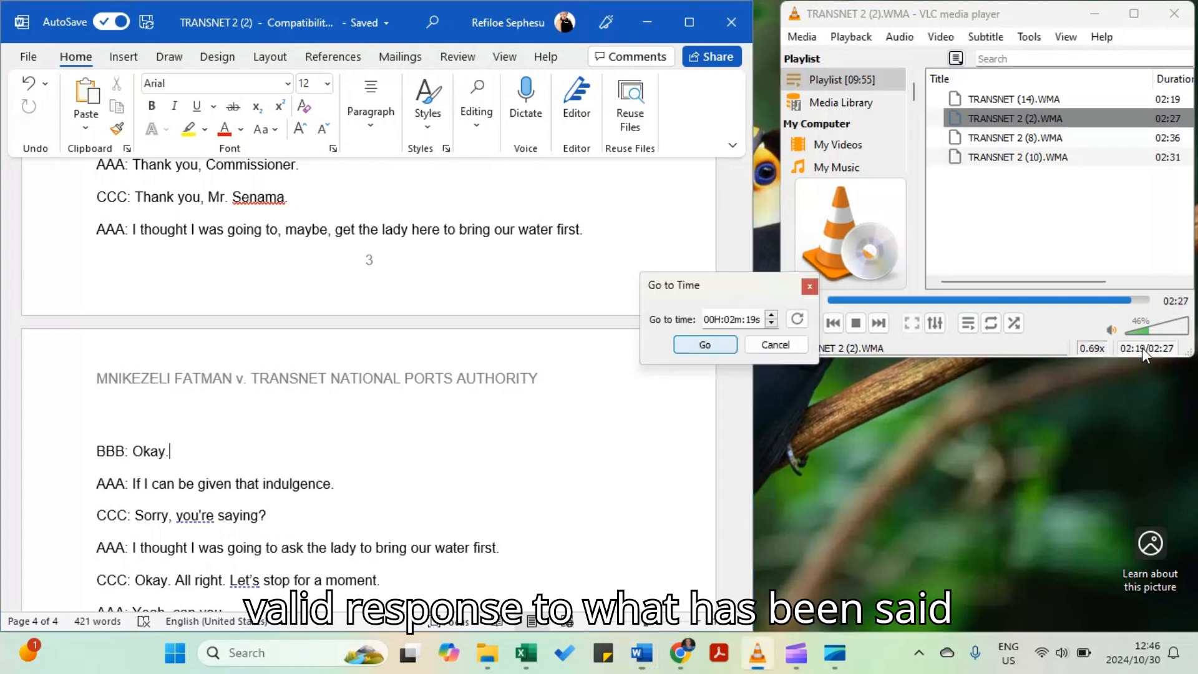
click(771, 324)
click(771, 323)
click(772, 324)
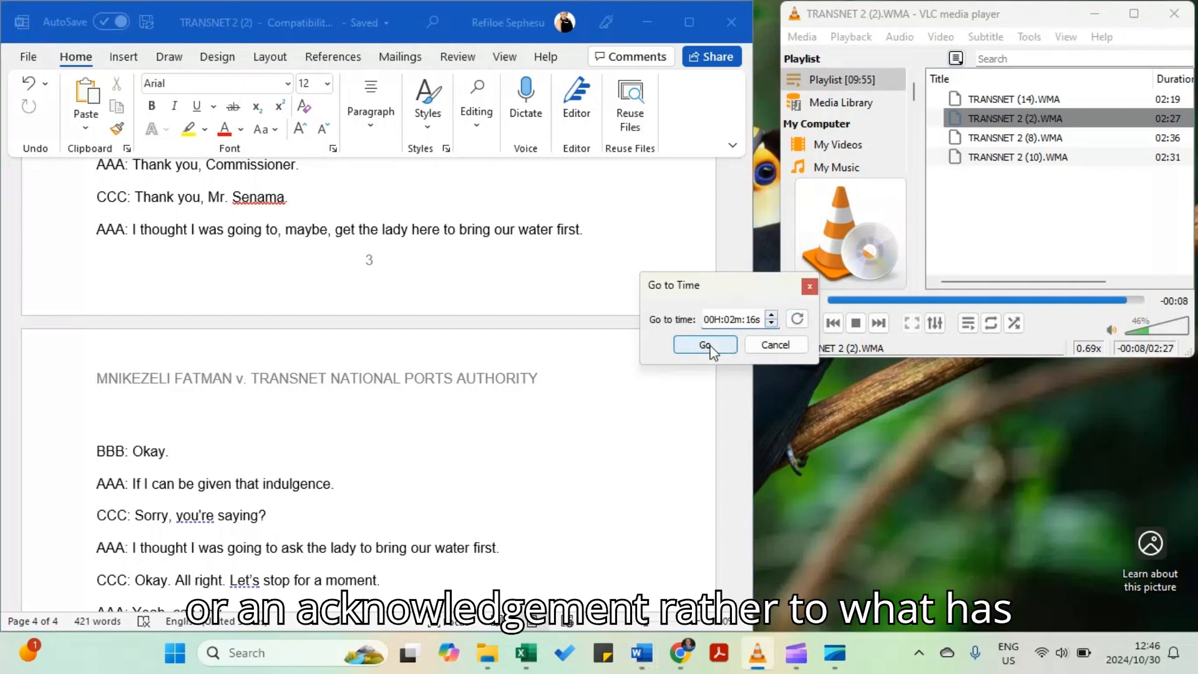
click(706, 345)
click(797, 324)
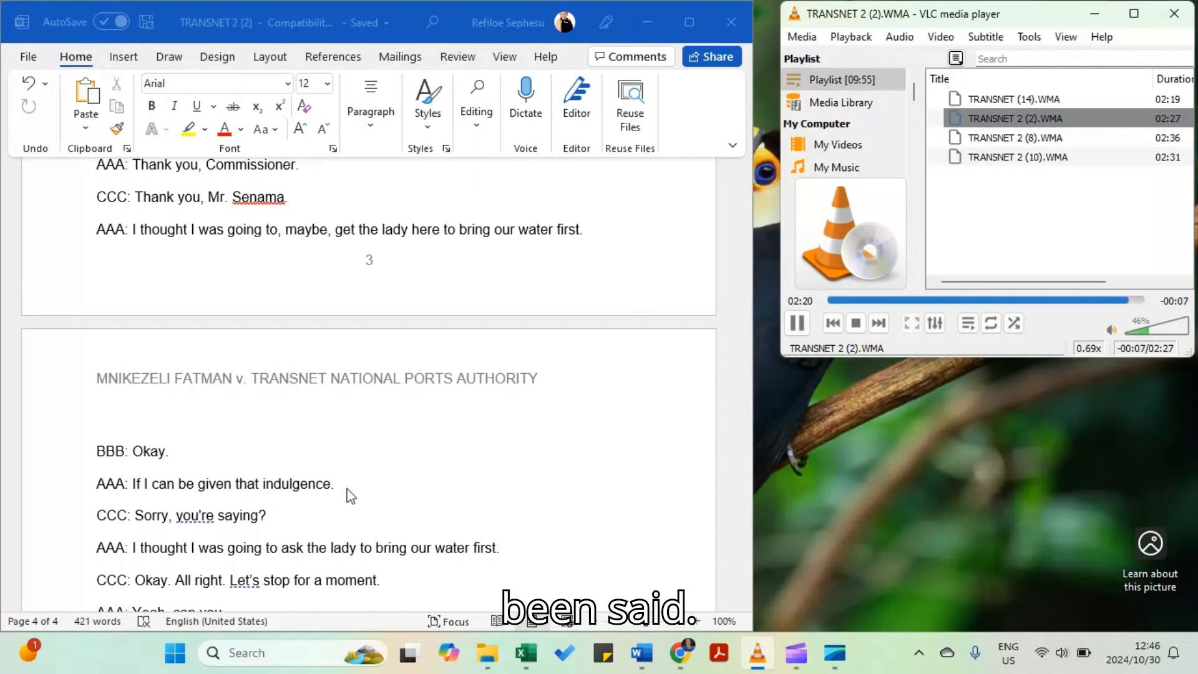
click(798, 323)
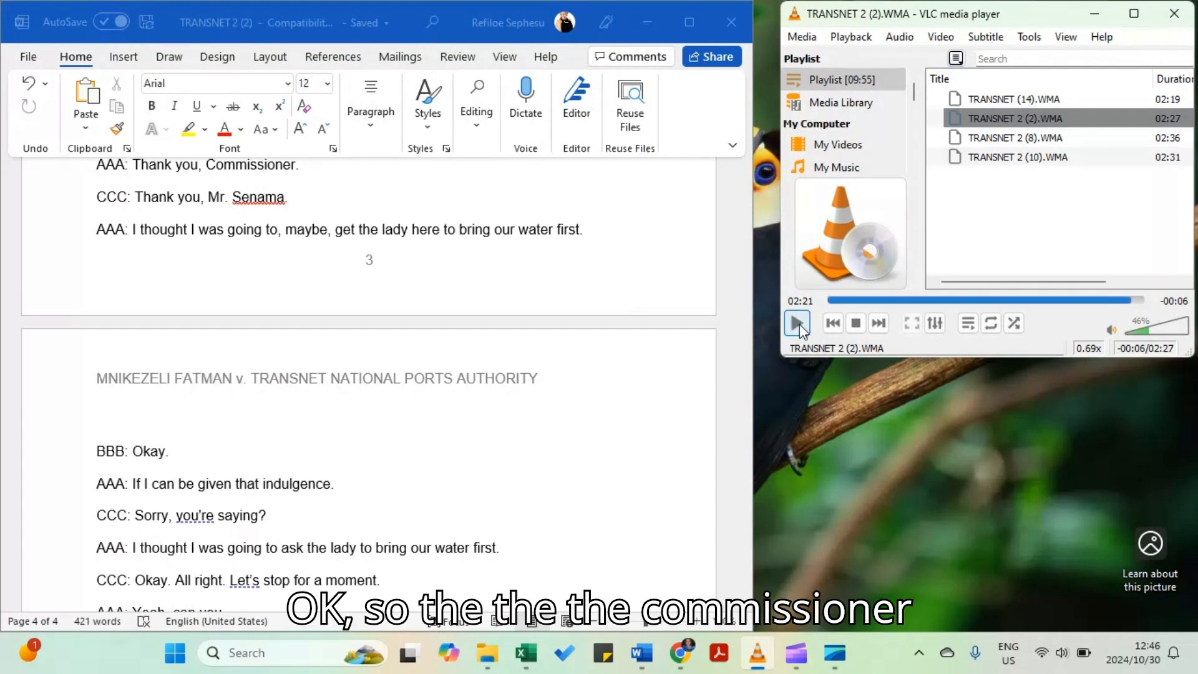
- Highlight "you're saying" in CCC's line "Sorry, you're saying?" to review its wording
click(259, 515)
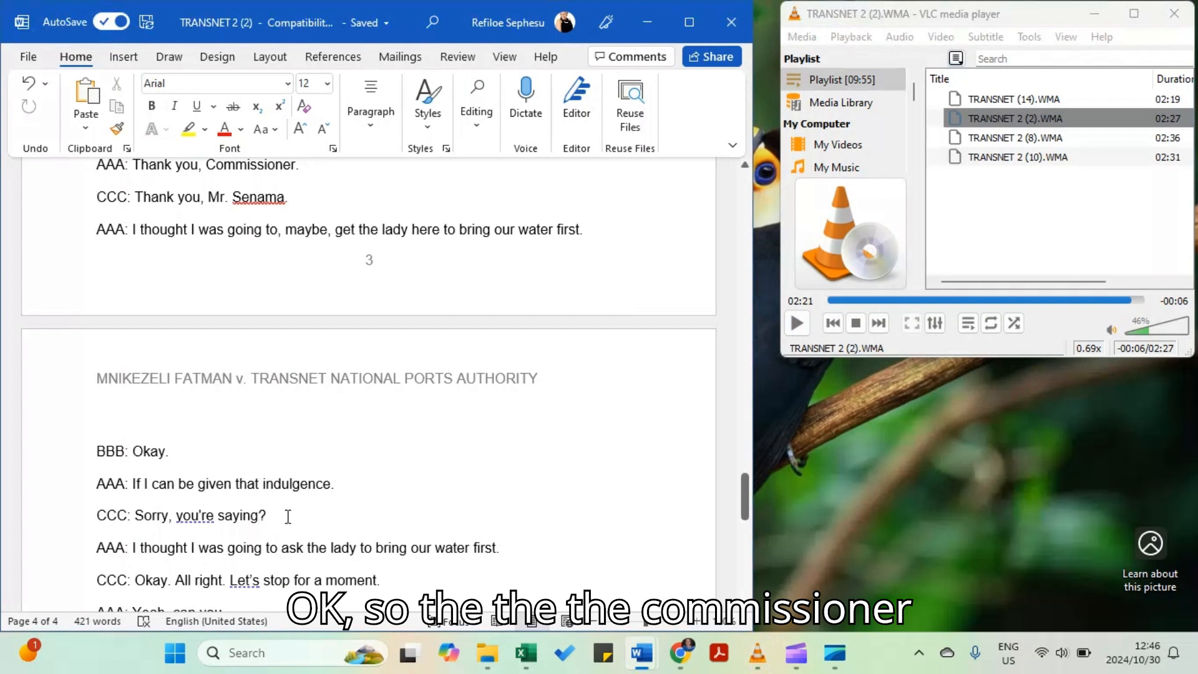
scroll(279, 514, down, 1)
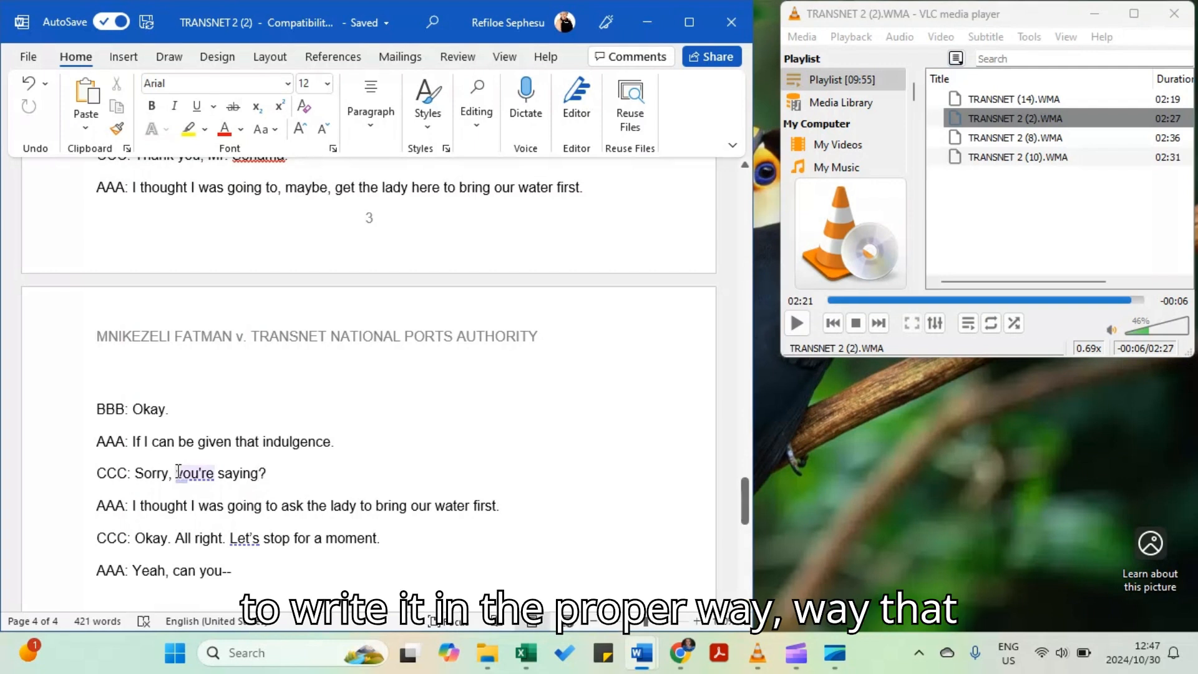
drag(177, 472, 260, 471)
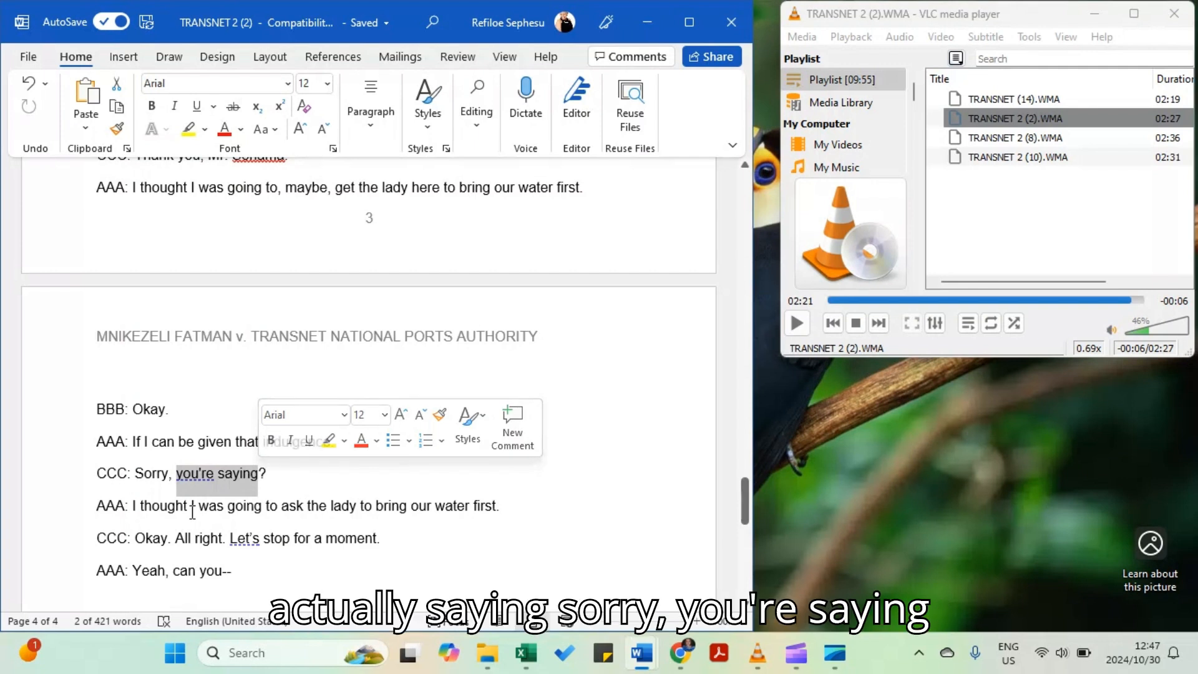
key(End)
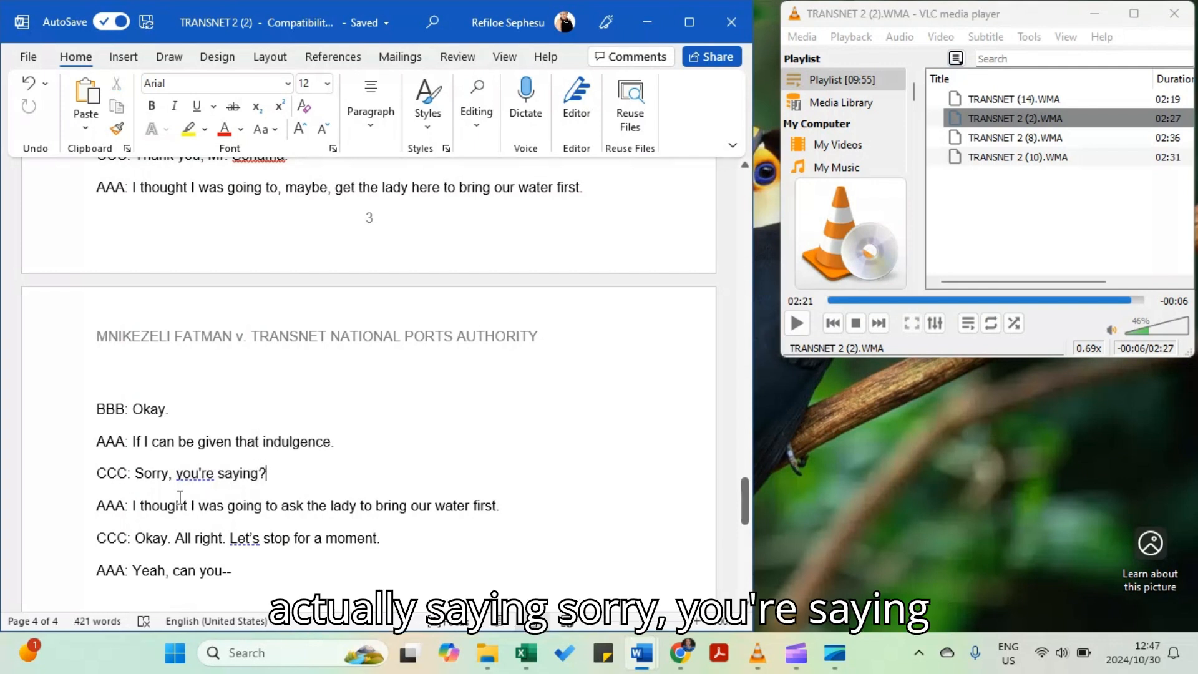
- Replay the audio from about 02:19 to 02:25 to check CCC's question and AAA's repeated remark about asking the lady for water
click(1145, 350)
double_click(1142, 347)
click(771, 324)
click(772, 324)
click(771, 324)
click(701, 346)
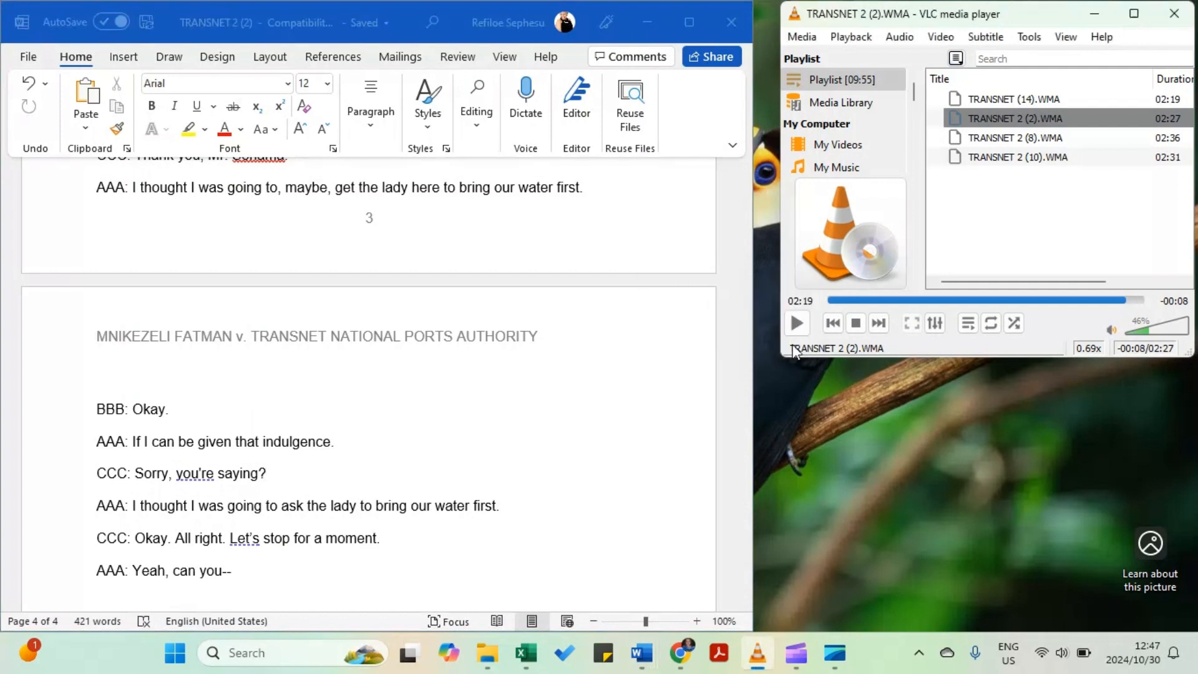
click(796, 326)
click(284, 485)
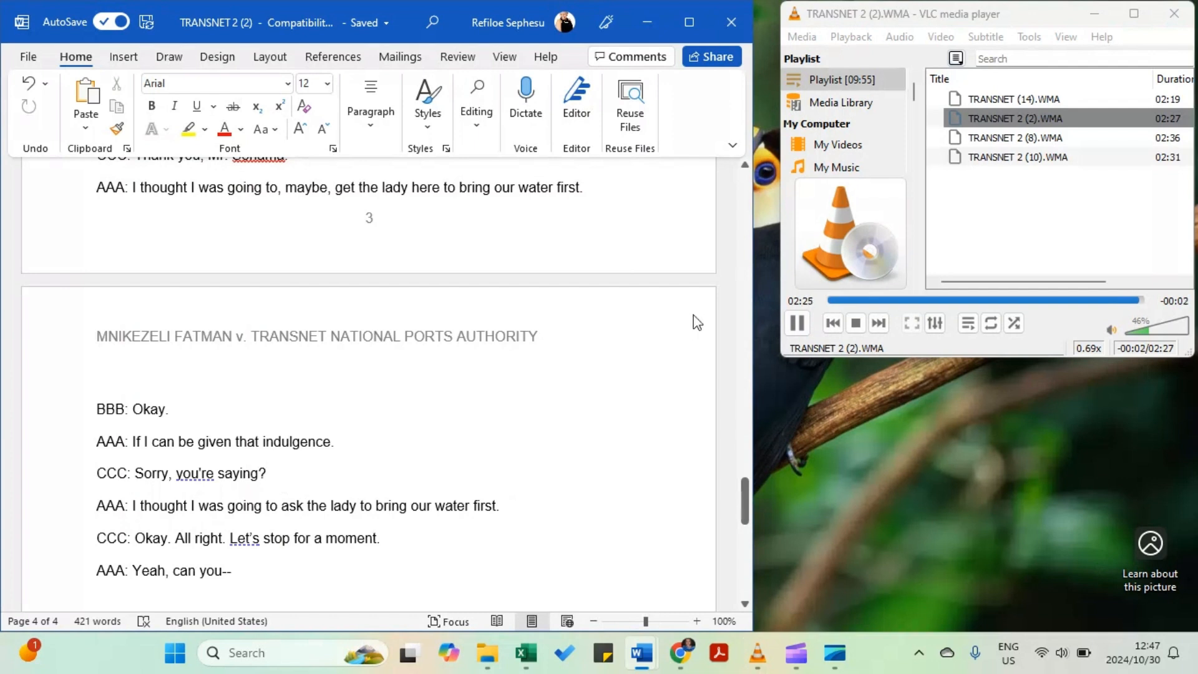
click(797, 323)
- Rewind slightly from 02:25, play out the end of the recording to check the closing lines, and pause once TRANSNET 2 (8).WMA loads
click(499, 506)
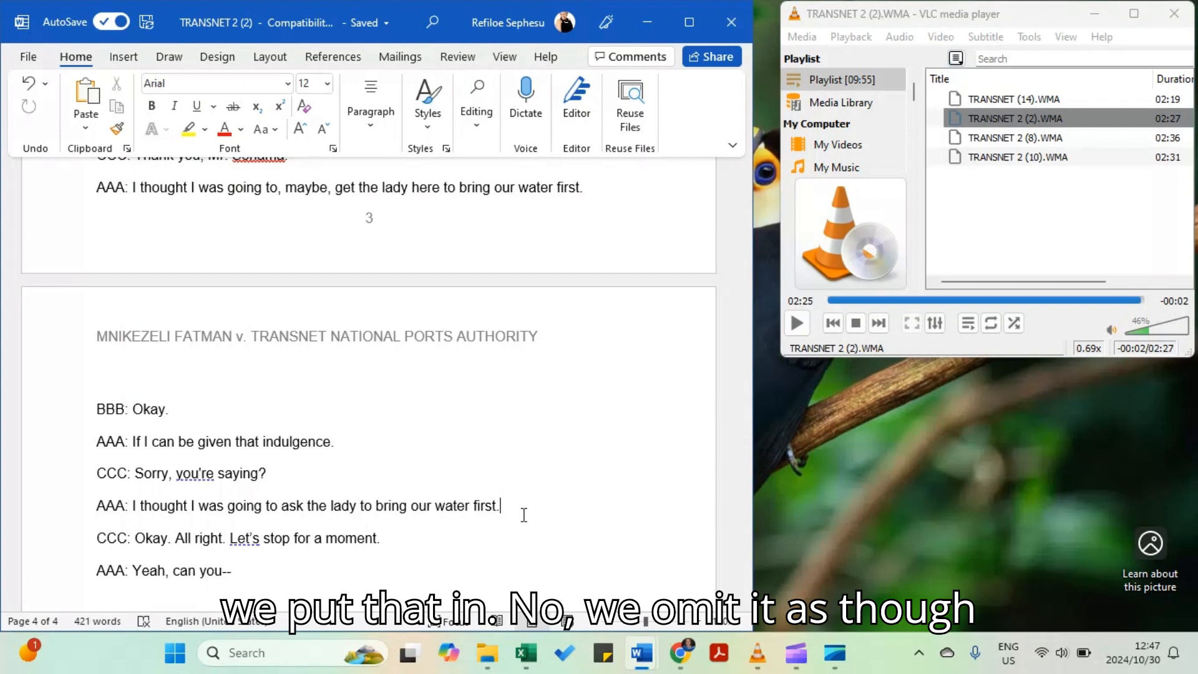
double_click(1146, 348)
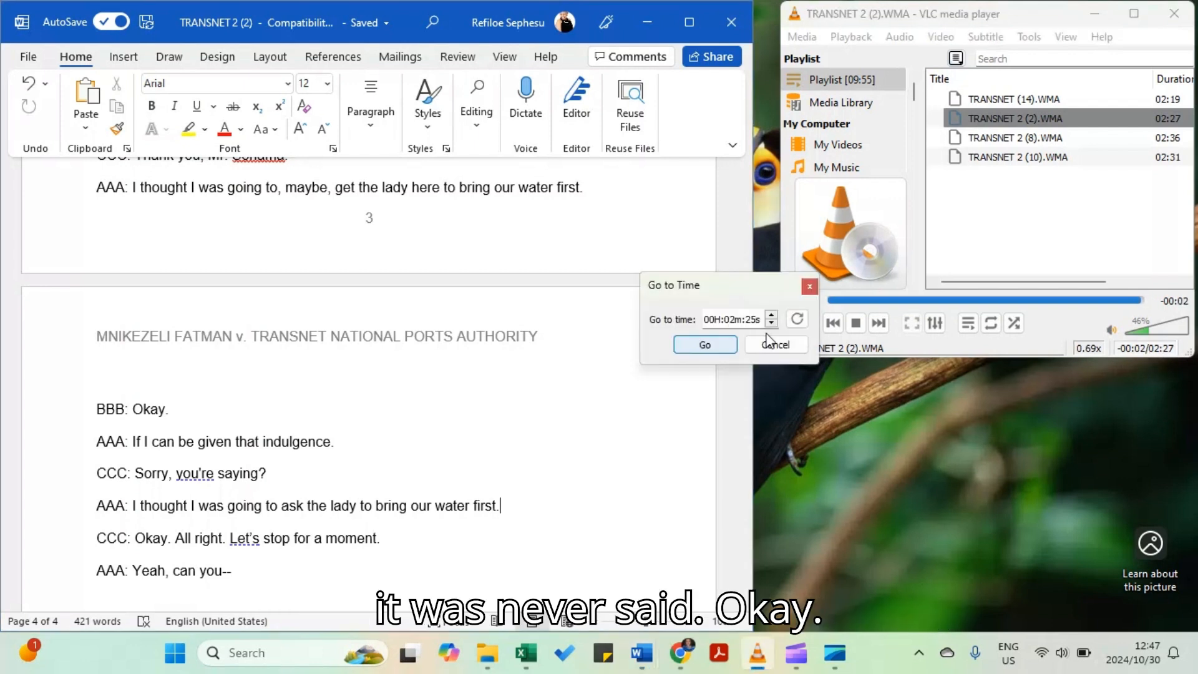
click(772, 324)
click(772, 323)
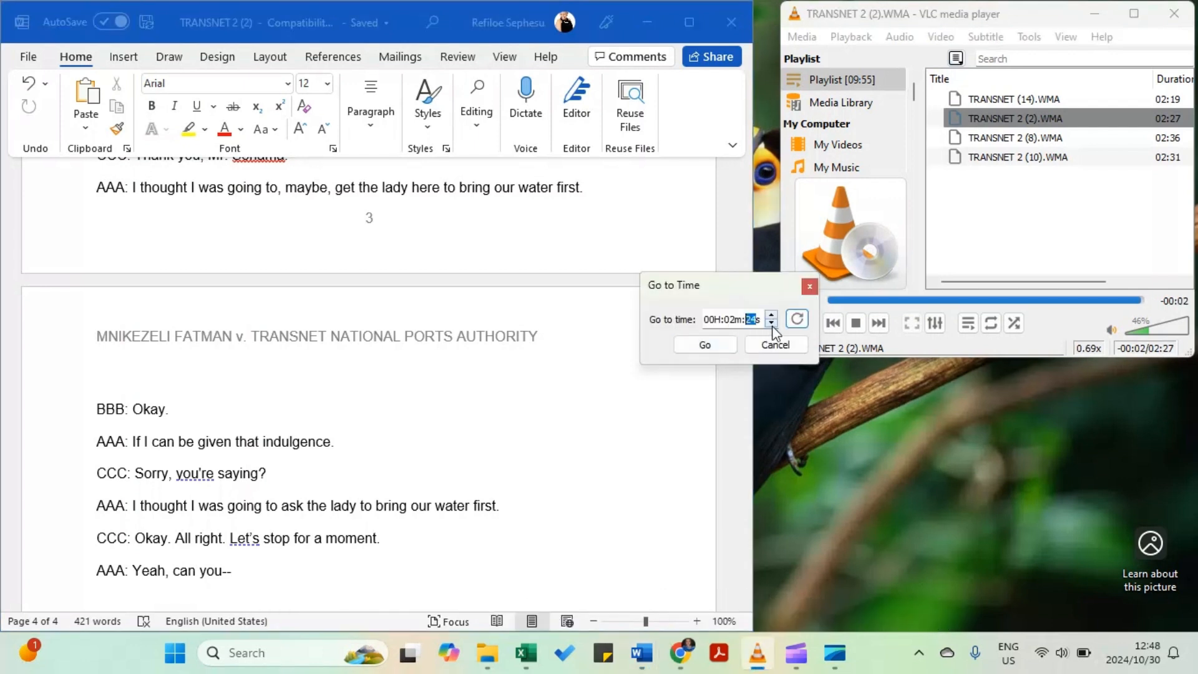
click(708, 345)
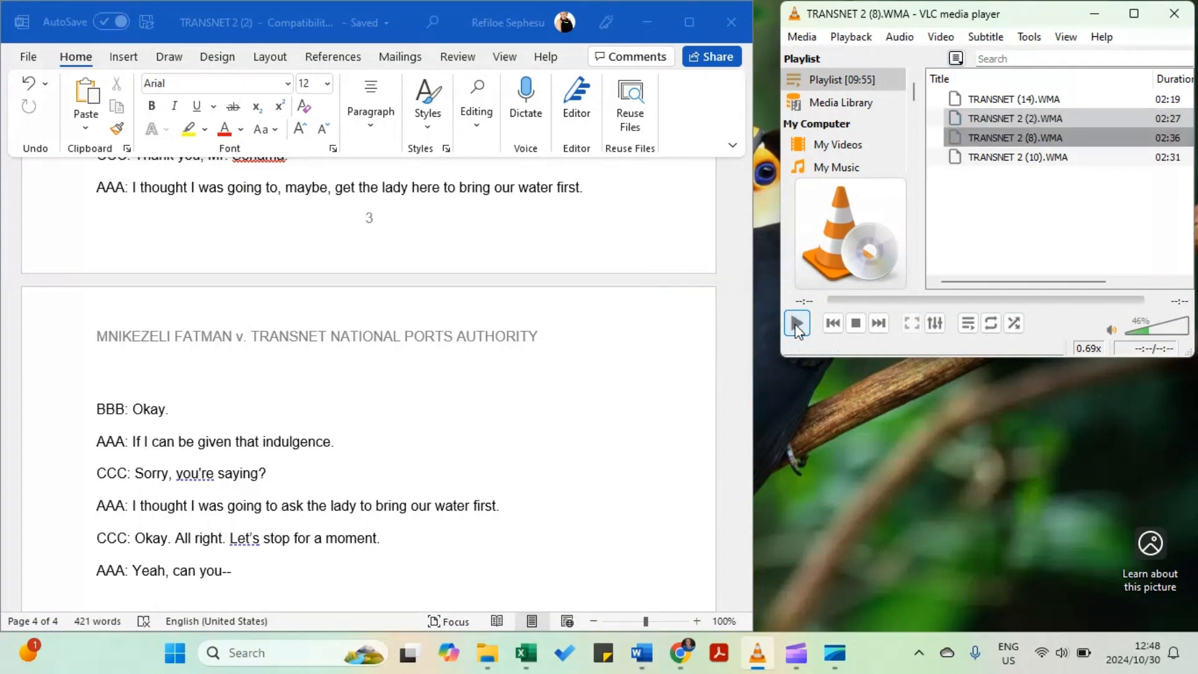
key(alt+Tab)
click(802, 322)
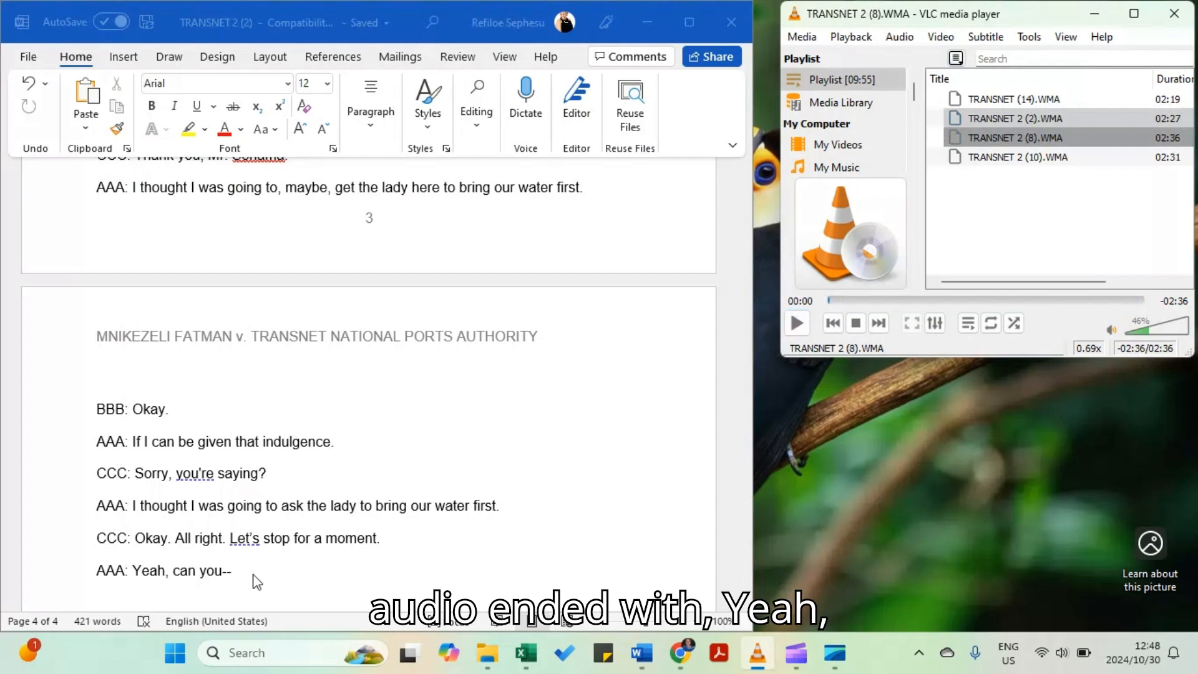
- Reload the TRANSNET 2 (2).WMA recording and jump to about 02:22 to recheck the closing lines up to AAA's "Yeah, can you--"
scroll(256, 581, down, 1)
key(alt+Tab)
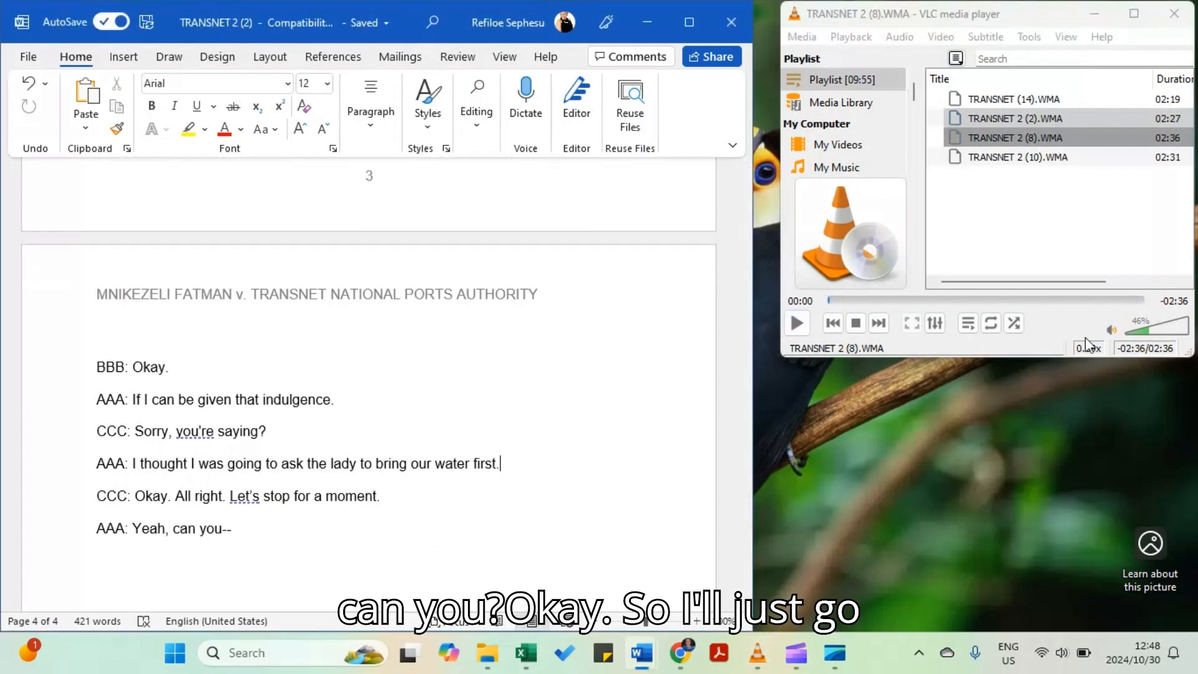
double_click(1166, 118)
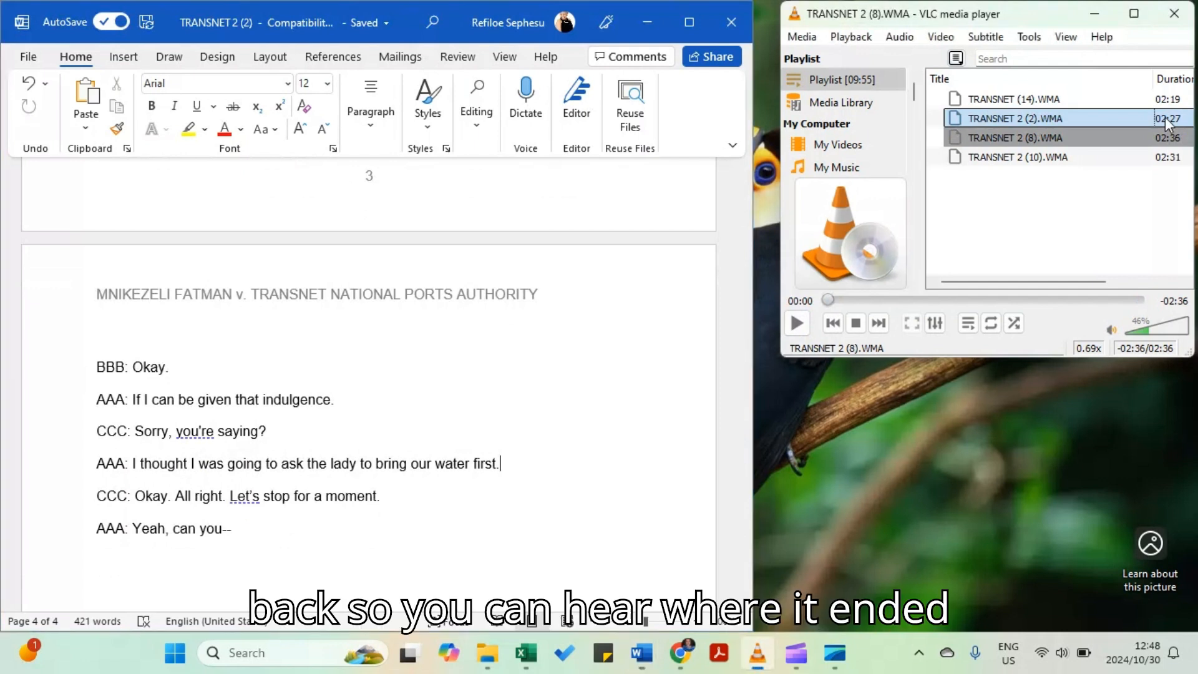
click(799, 324)
click(1138, 299)
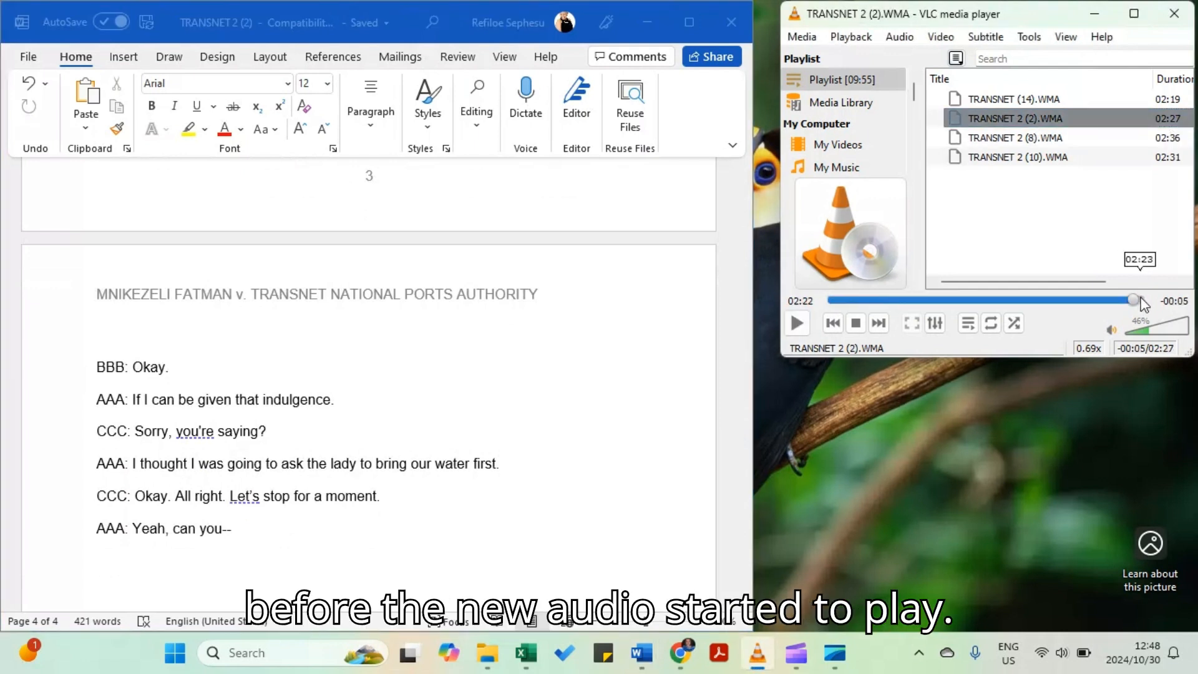
- Play the audio from 02:22 to 02:26 and check the cut-off dashes ending AAA's last line "Yeah, can you--" and the rest of the page
click(798, 324)
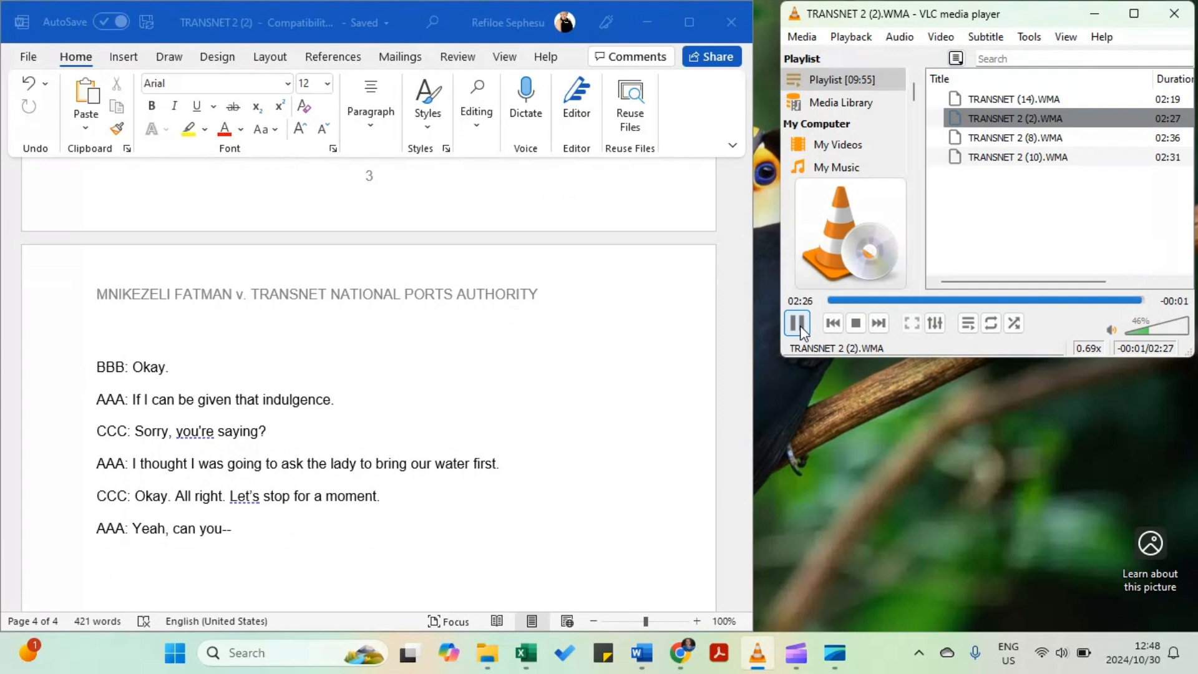
click(798, 324)
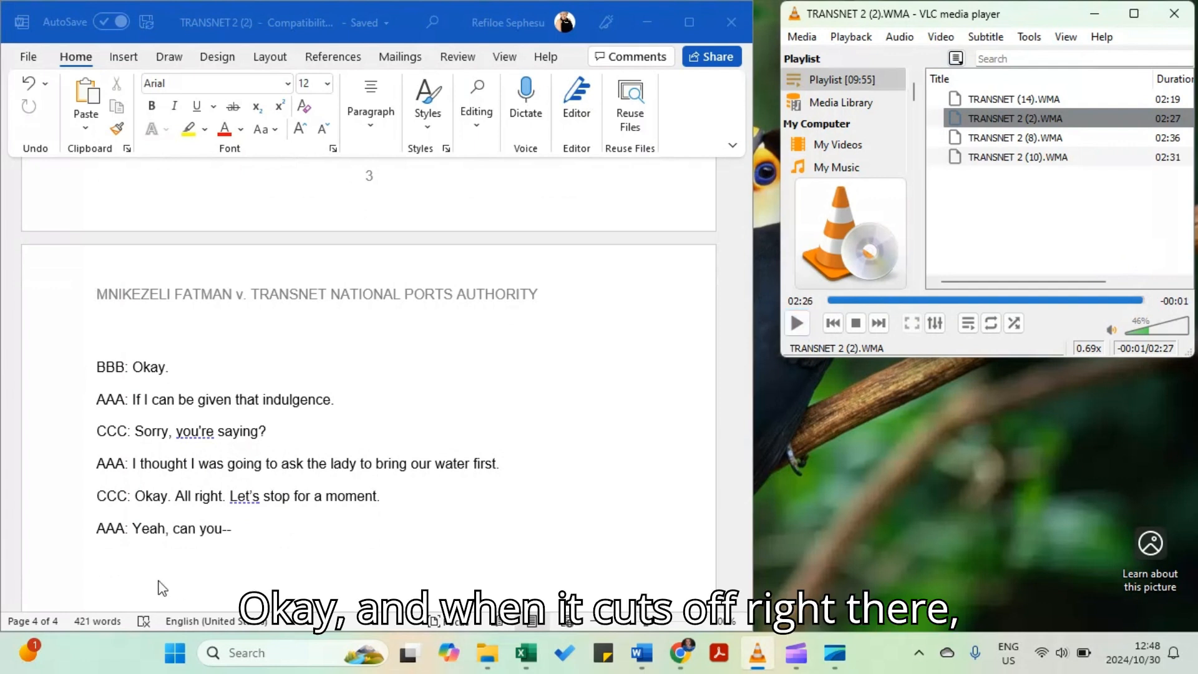
click(234, 535)
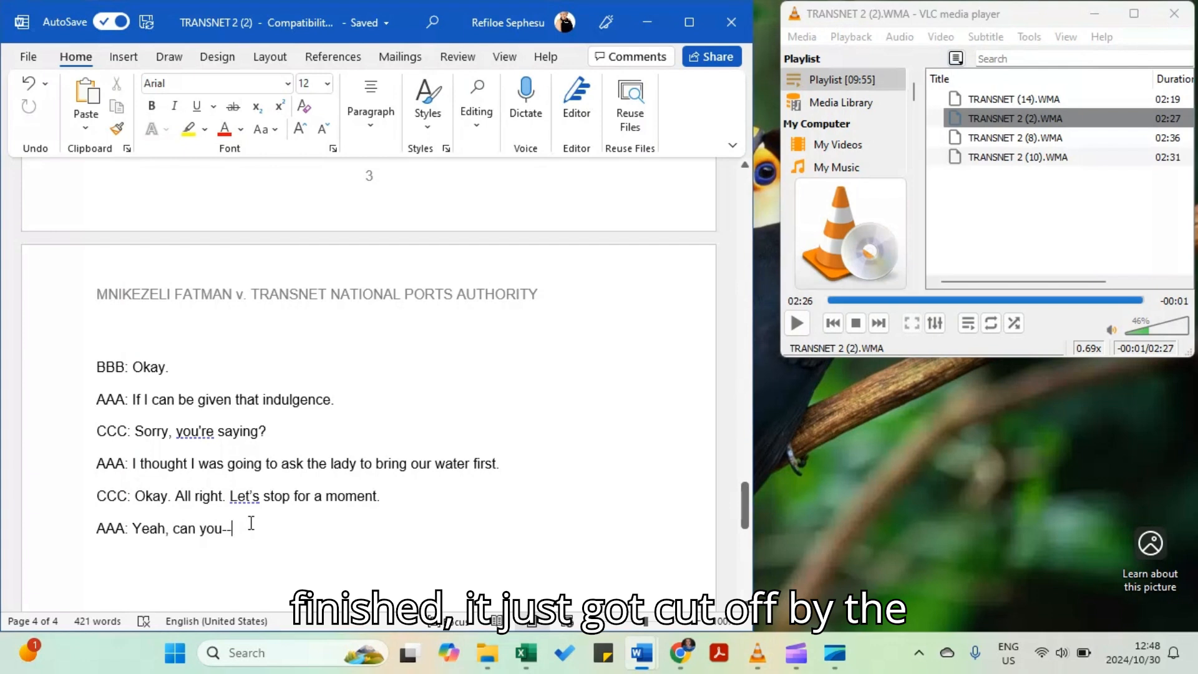
scroll(249, 522, down, 1)
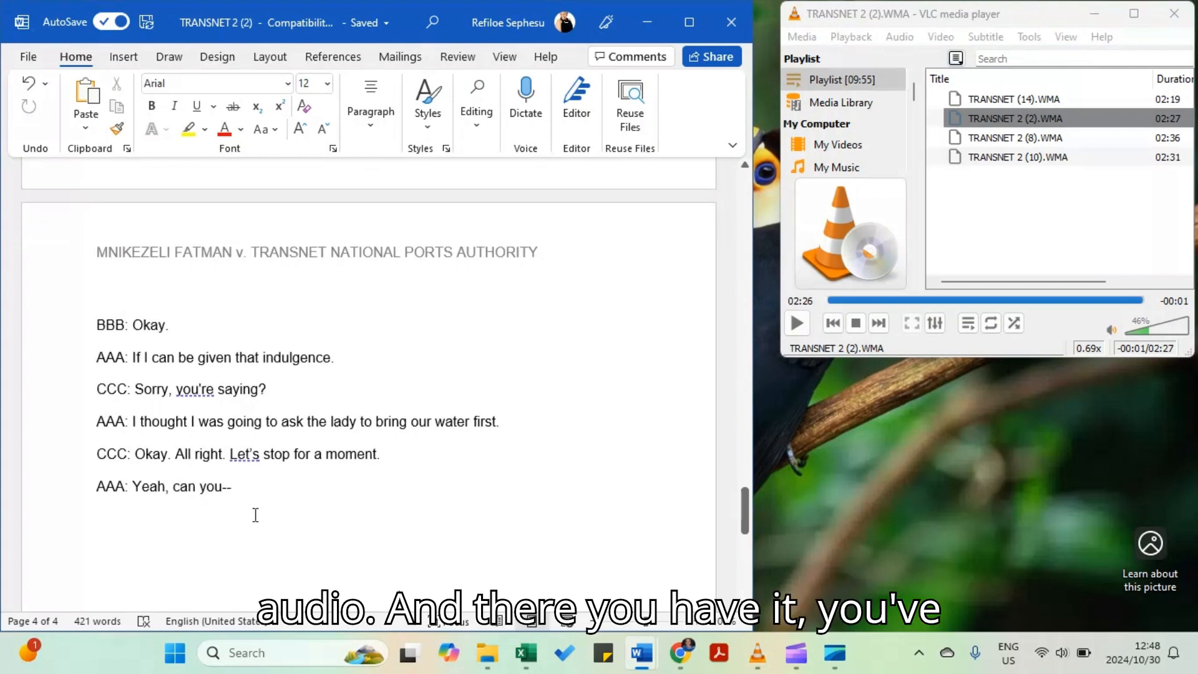
scroll(265, 511, down, 4)
scroll(268, 498, up, 3)
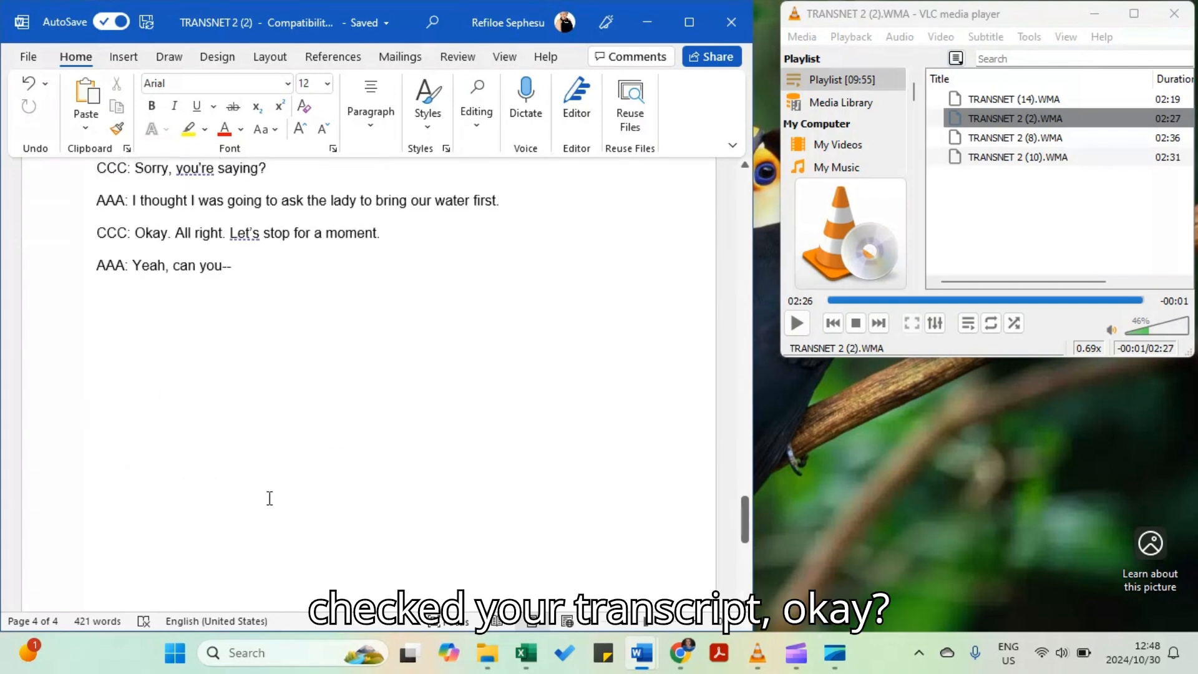
scroll(268, 496, up, 1)
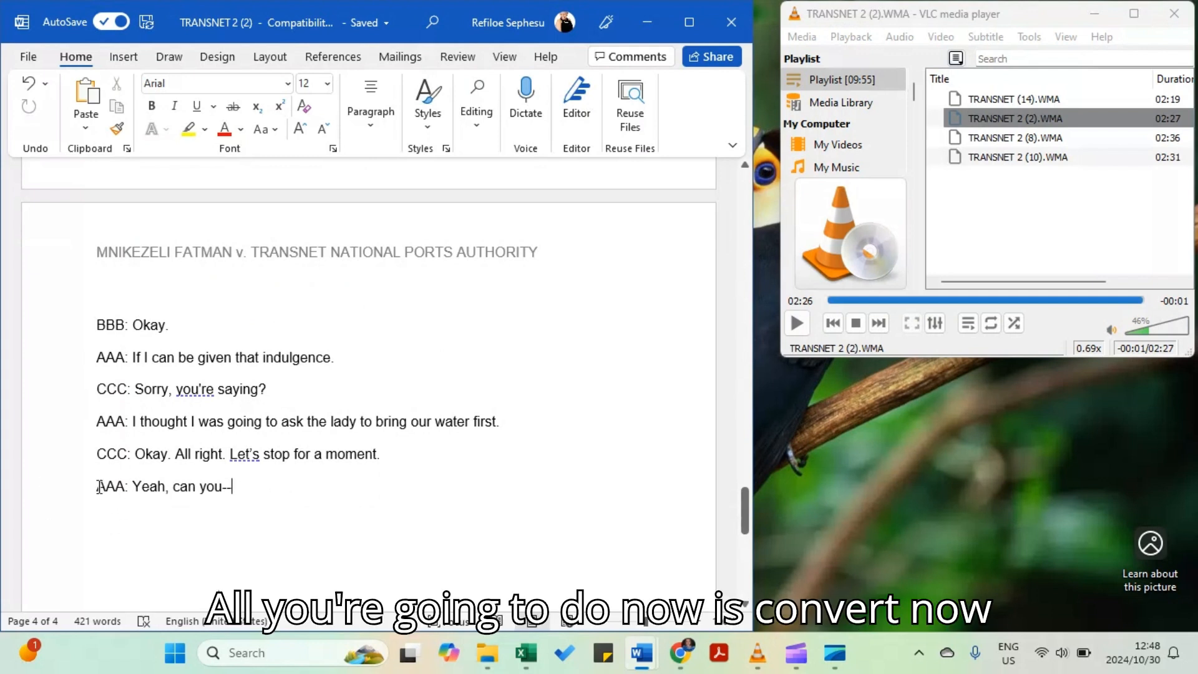
- Highlight the "AAA:" speaker code on the transcript's last line to review the speaker ID
drag(99, 491, 129, 492)
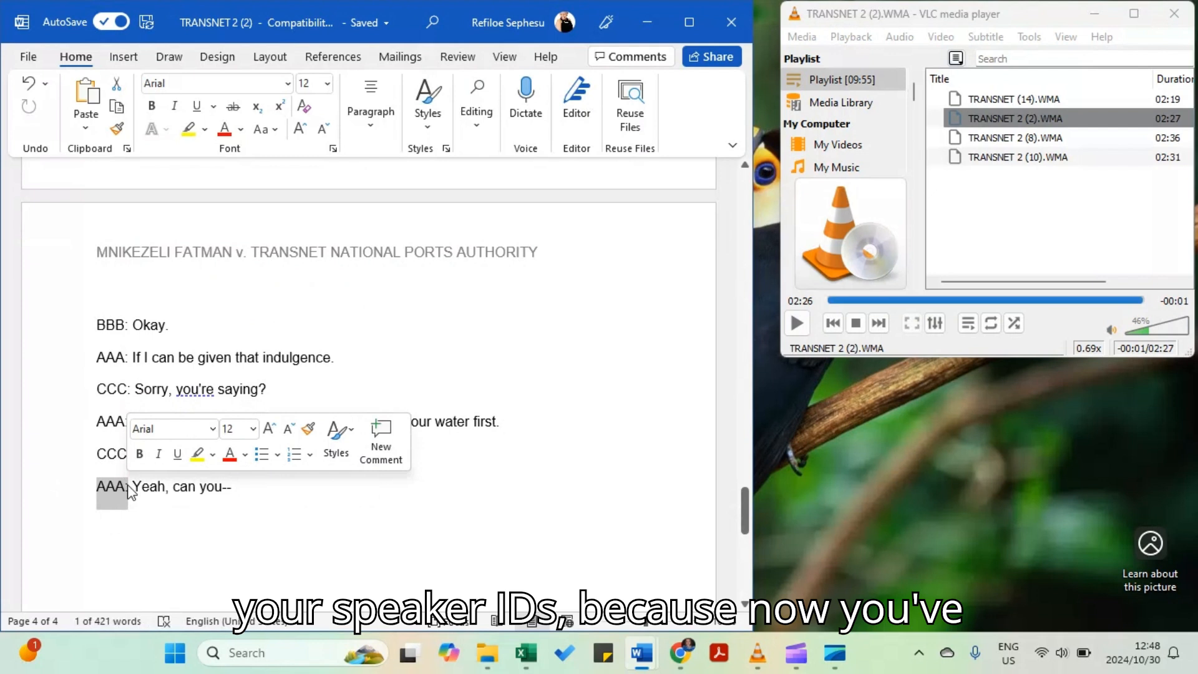
click(236, 490)
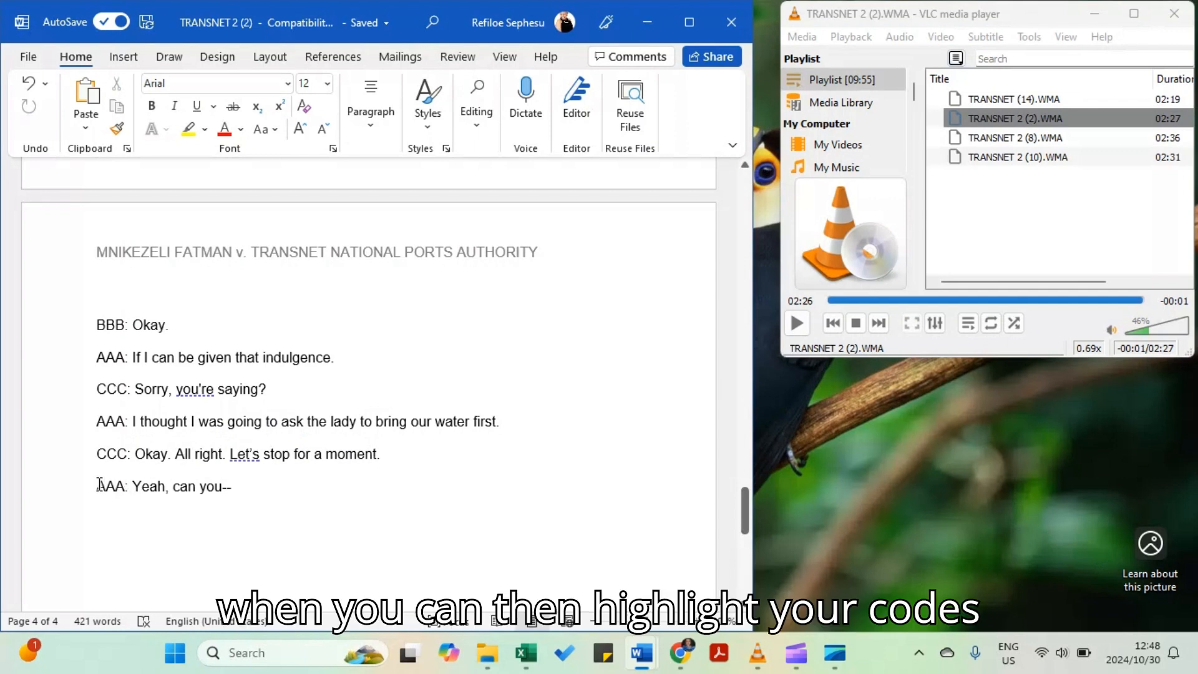
drag(99, 484, 129, 487)
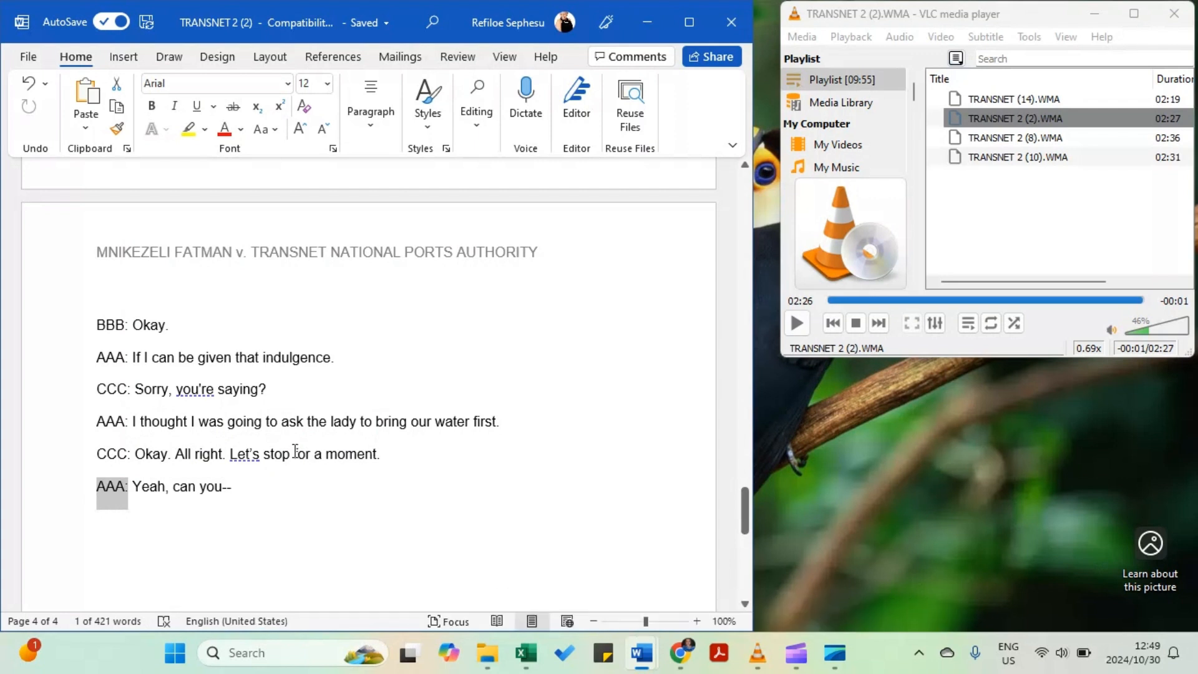
click(243, 496)
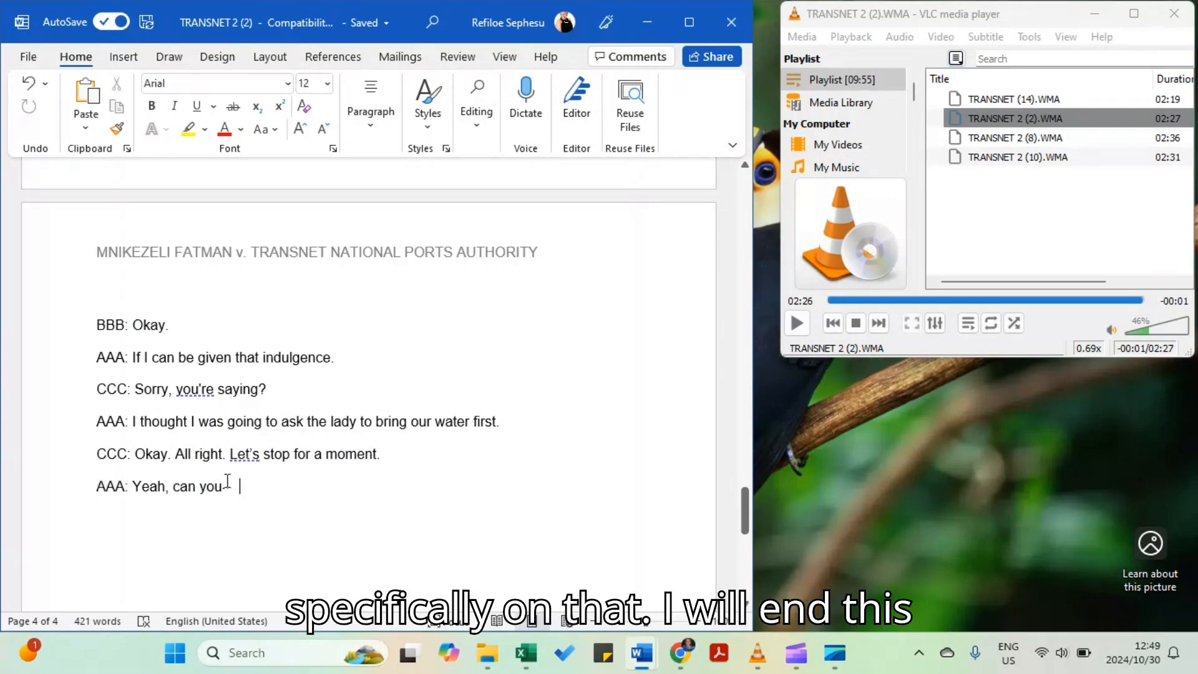
click(835, 653)
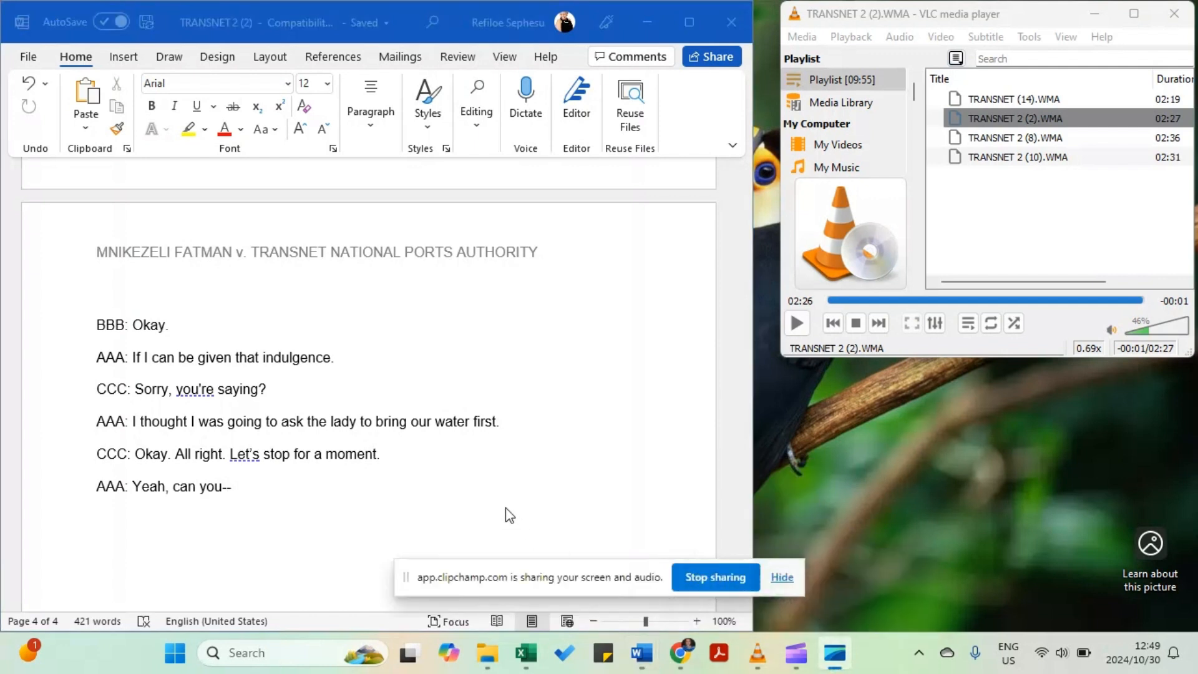